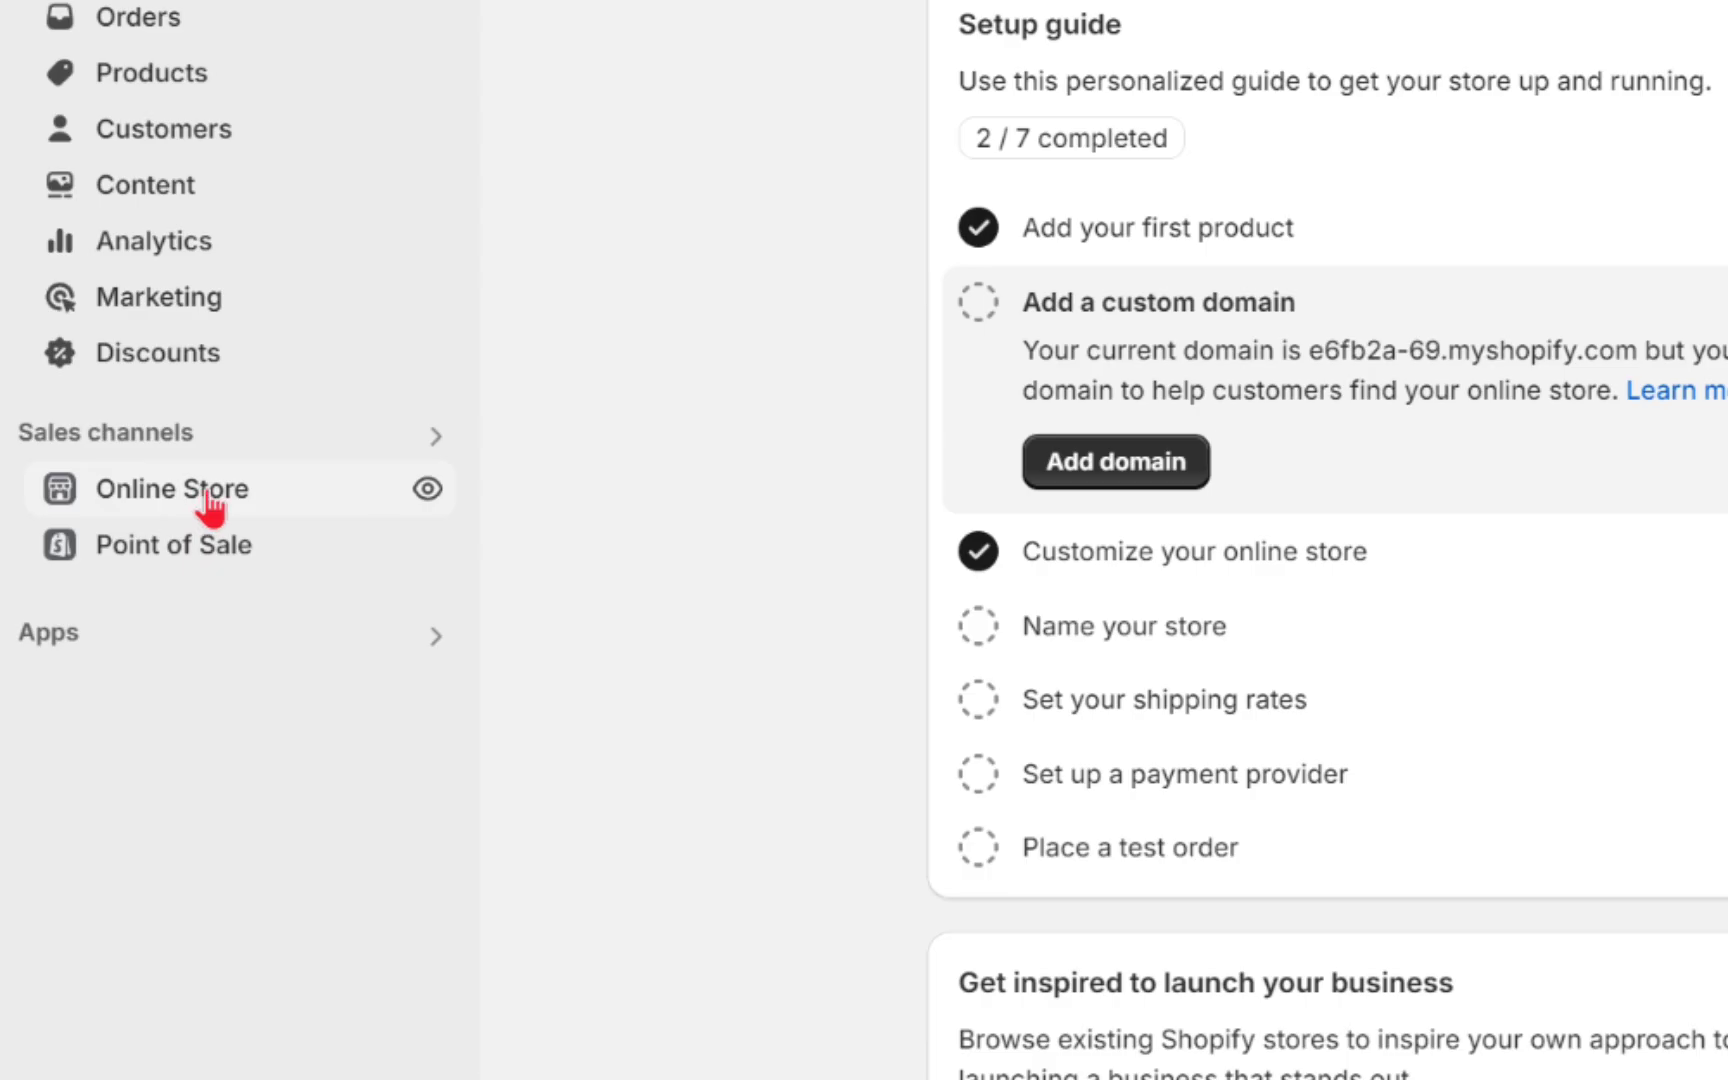
- Go to the online store's themes page and view the live storefront
{"action": "left_click", "coordinate": [210, 503]}
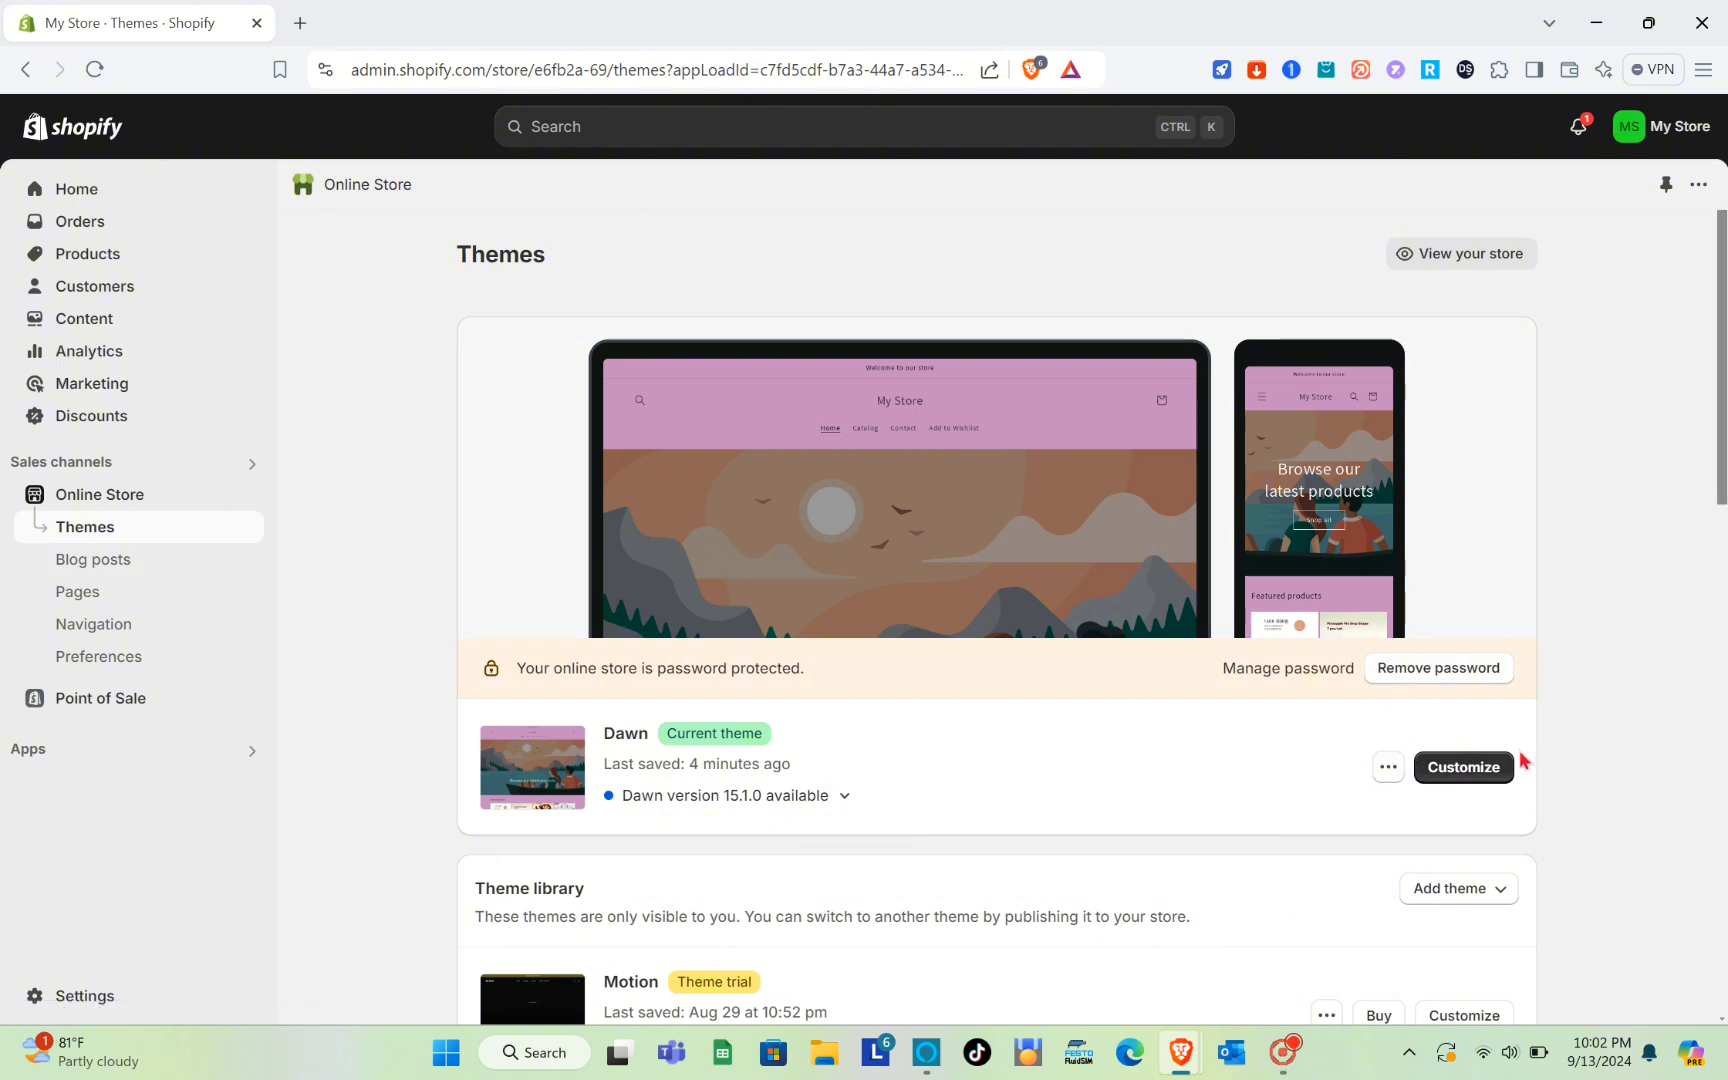
{"action": "left_click", "coordinate": [1466, 770]}
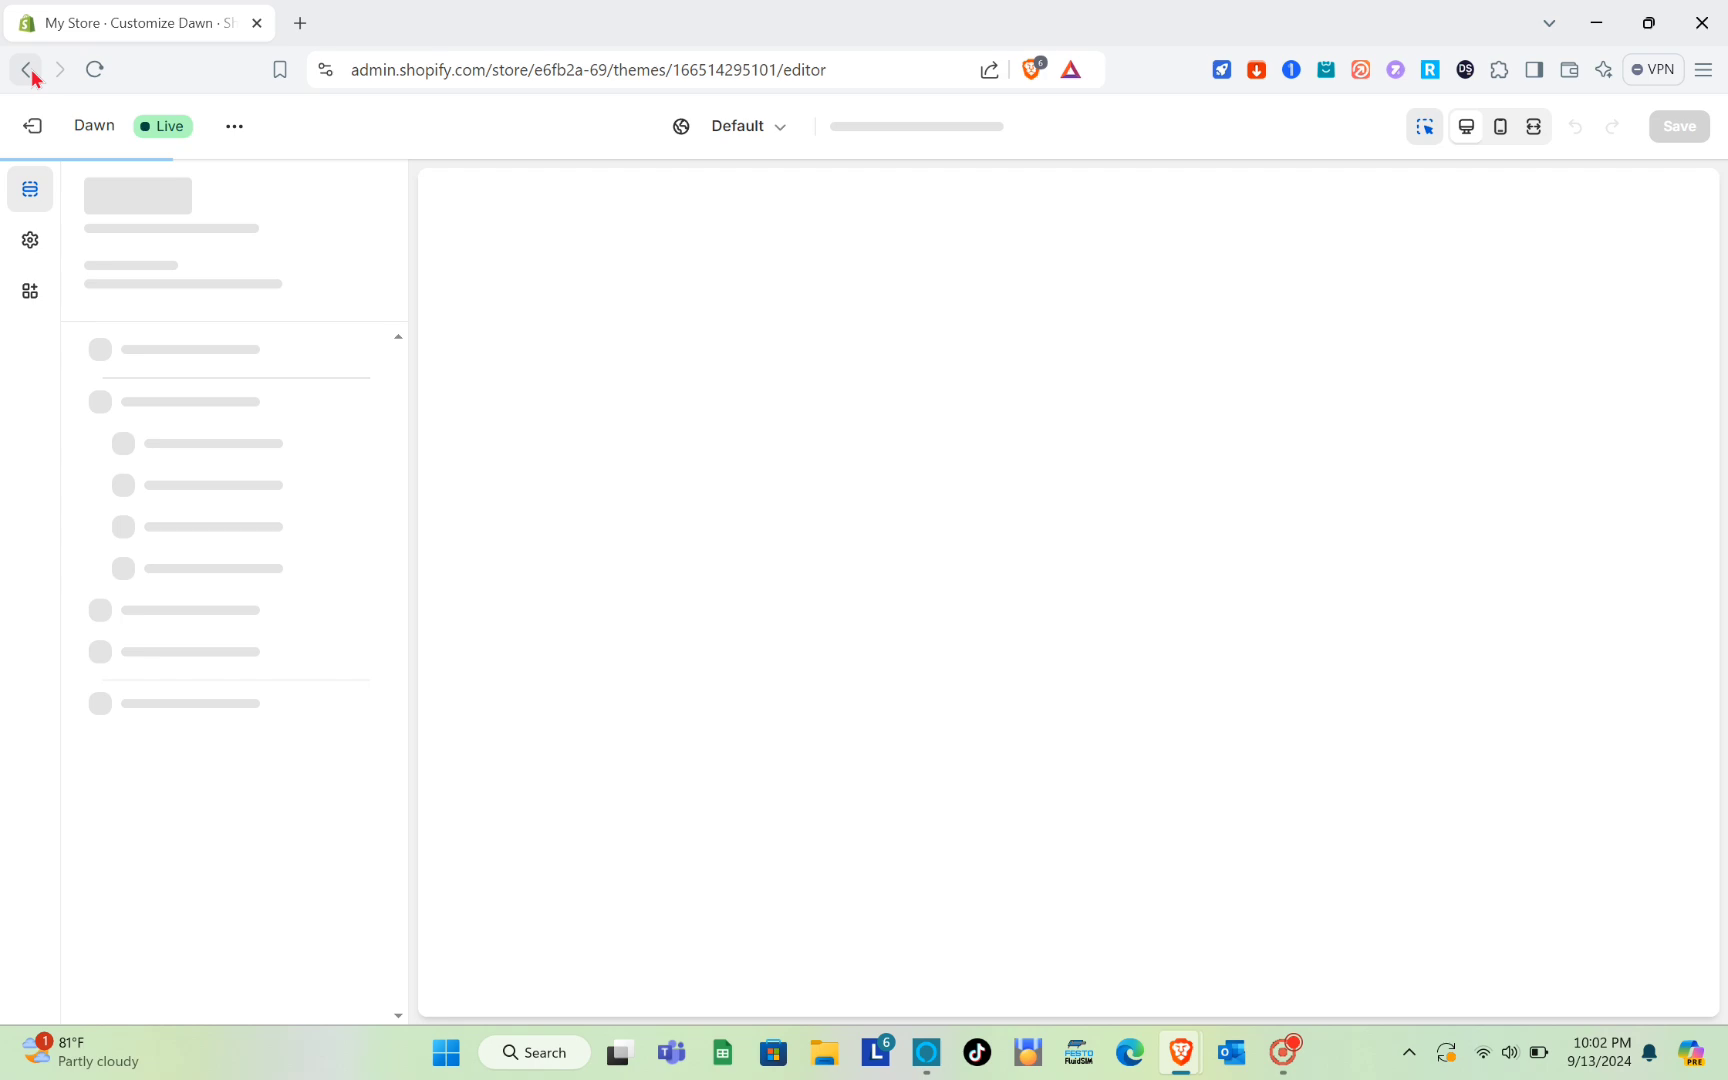
{"action": "left_click", "coordinate": [30, 70]}
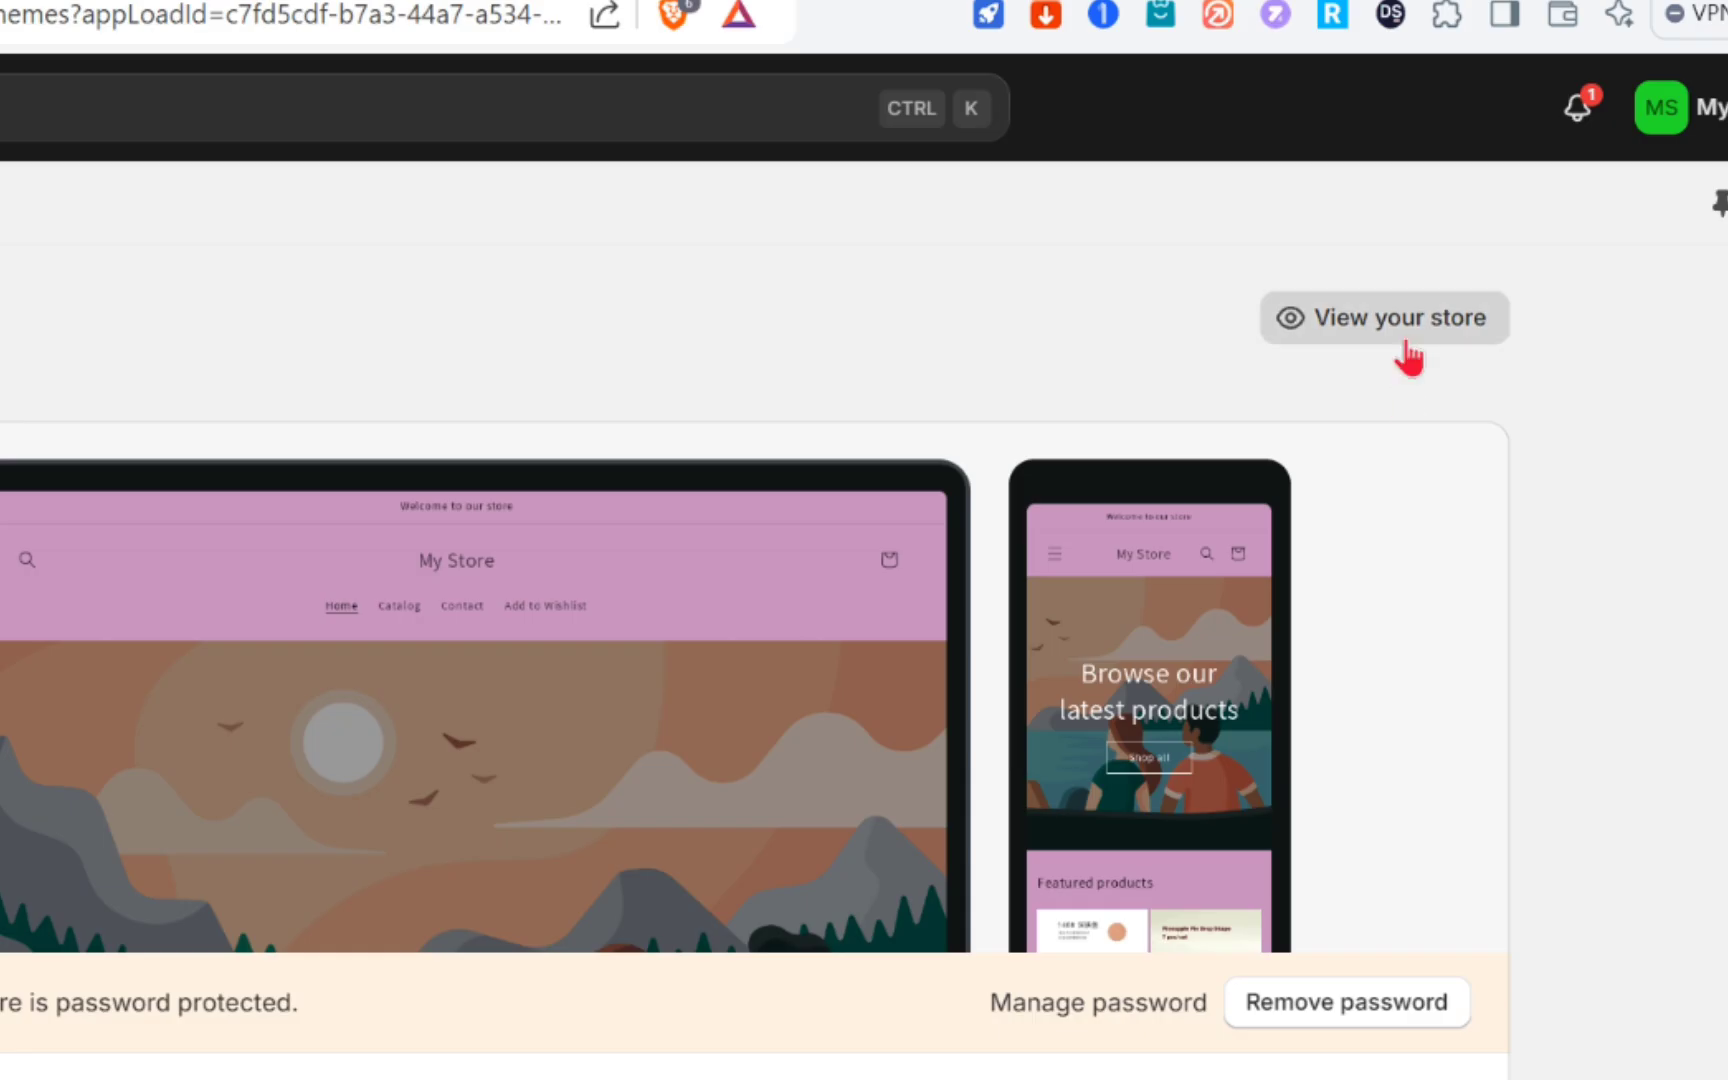
{"action": "left_click", "coordinate": [1466, 262]}
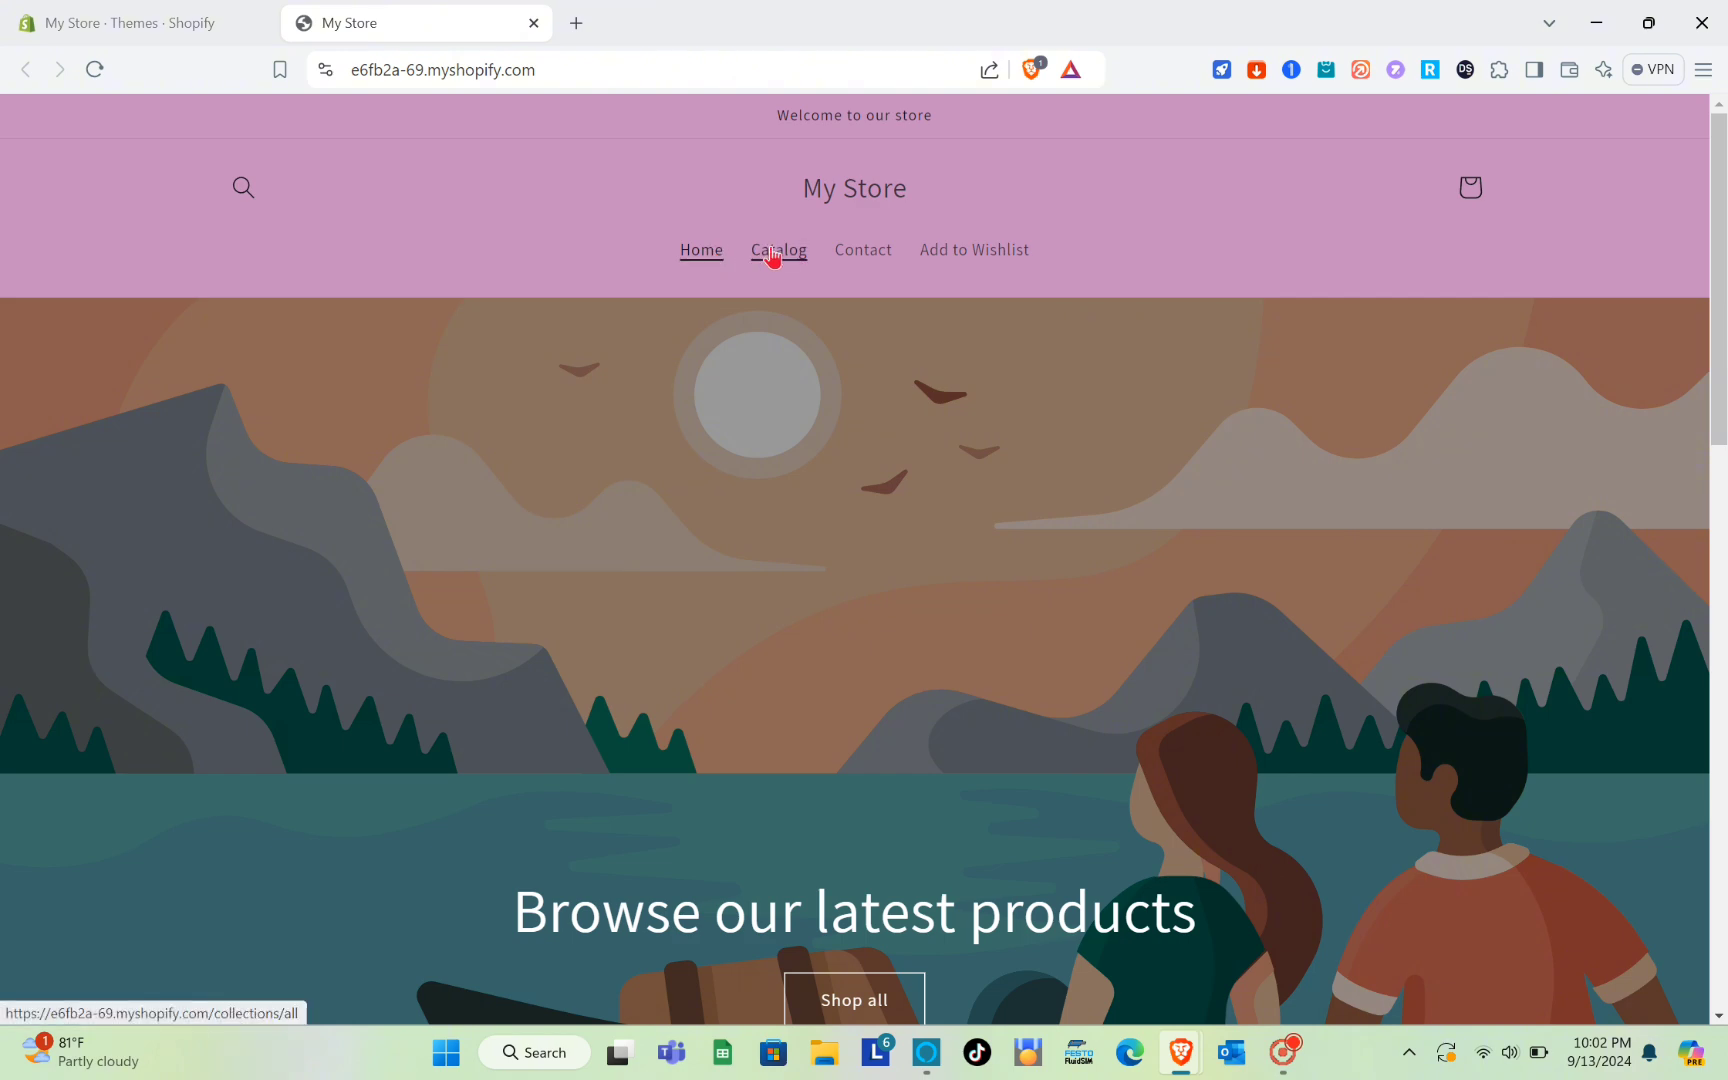
- Check the storefront's Home, Catalog, Contact and Add to Wishlist menu links, finishing on the home page
{"action": "left_click", "coordinate": [705, 255]}
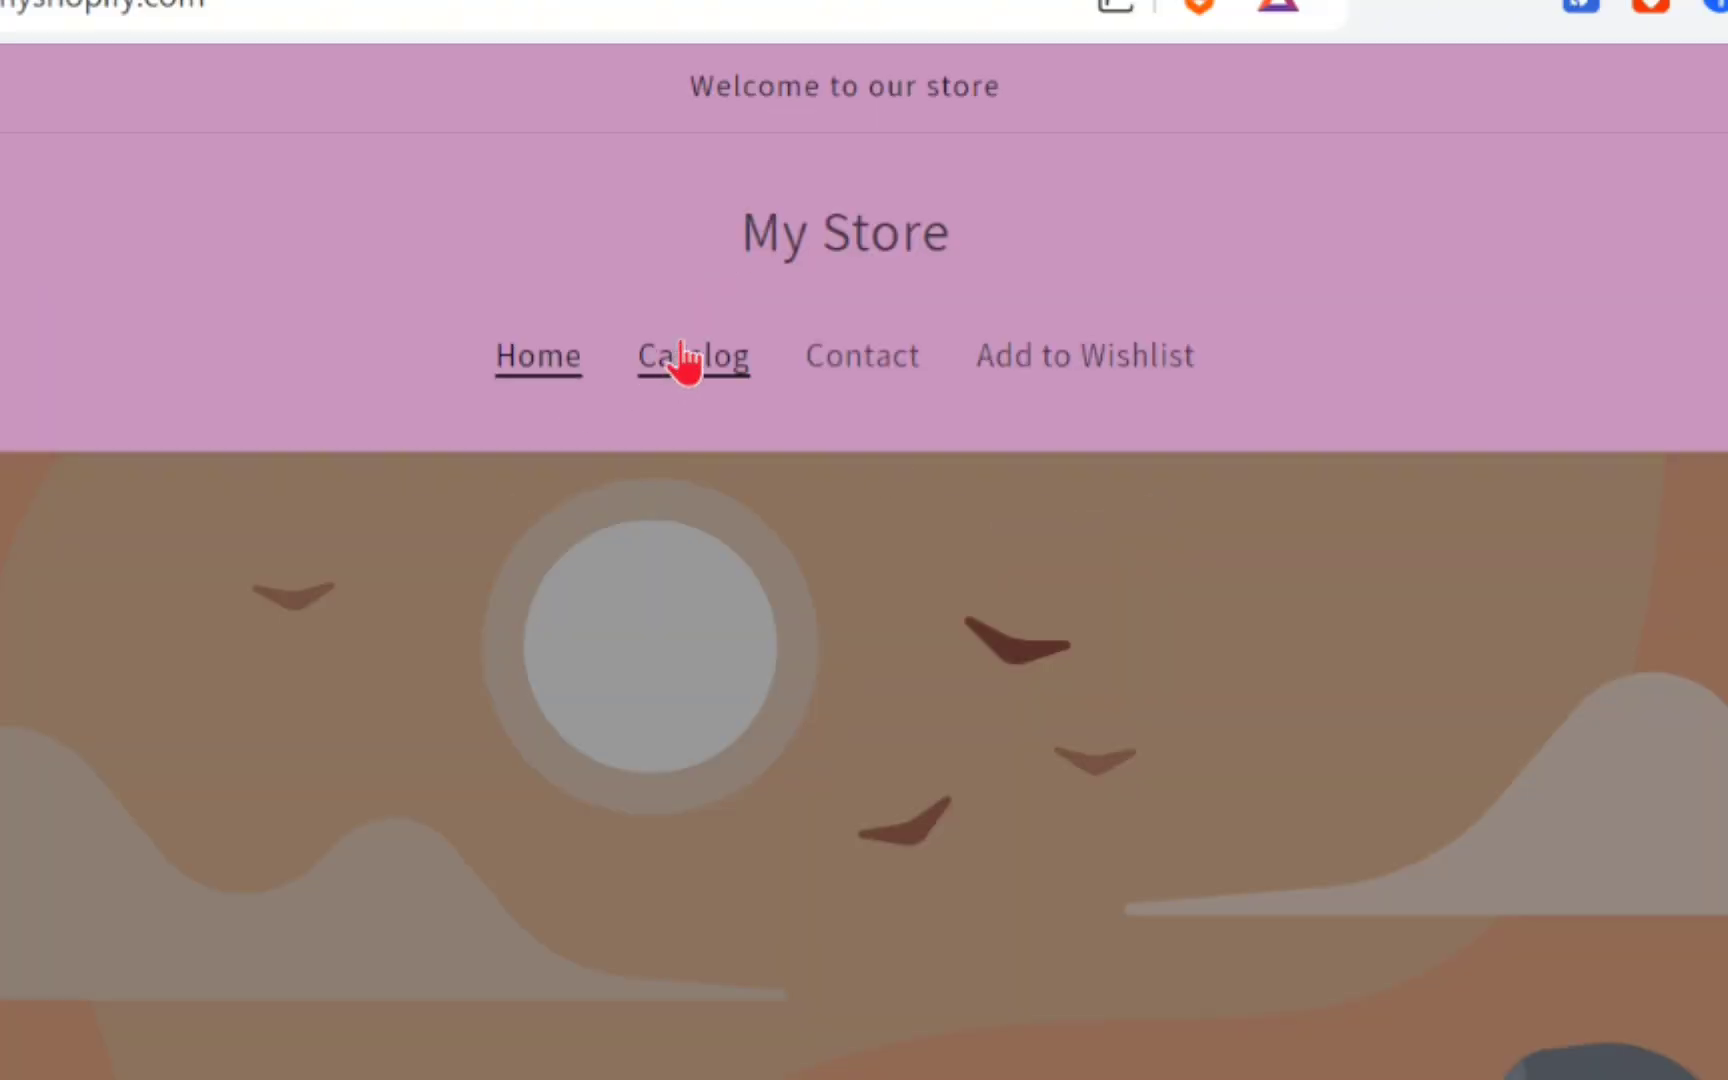
{"action": "left_click", "coordinate": [686, 365]}
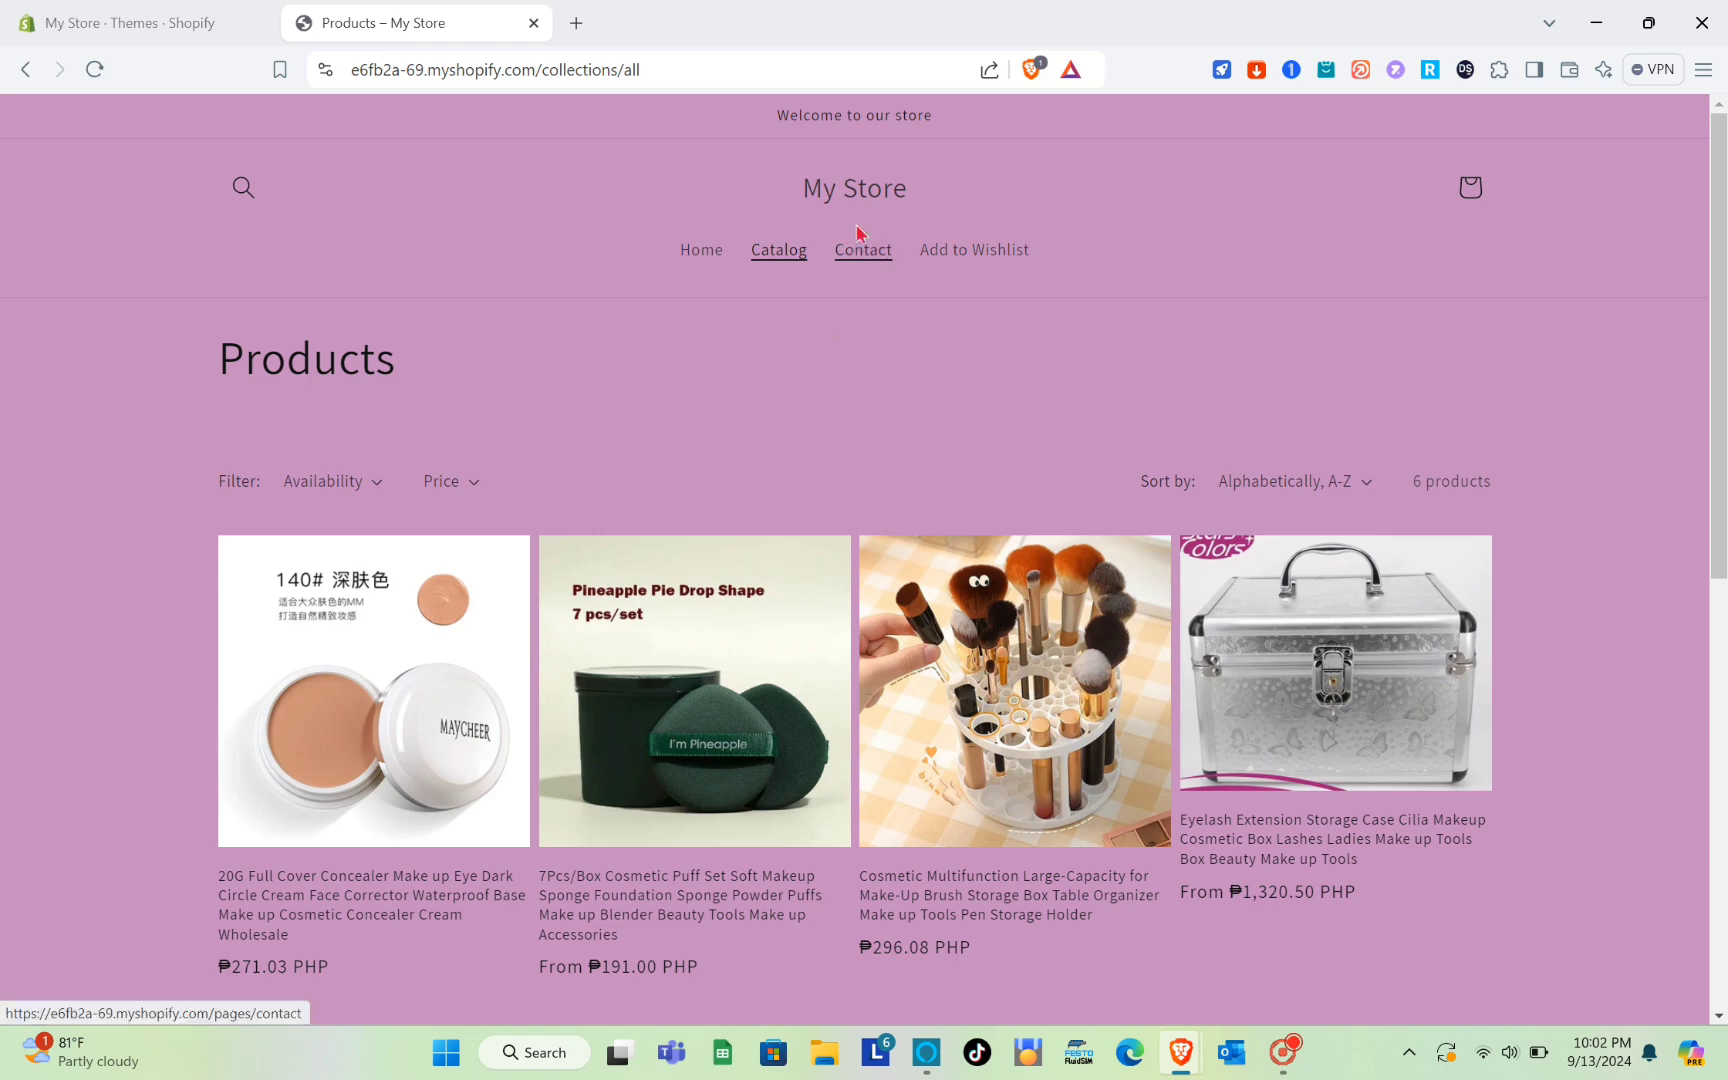
{"action": "left_click", "coordinate": [866, 256]}
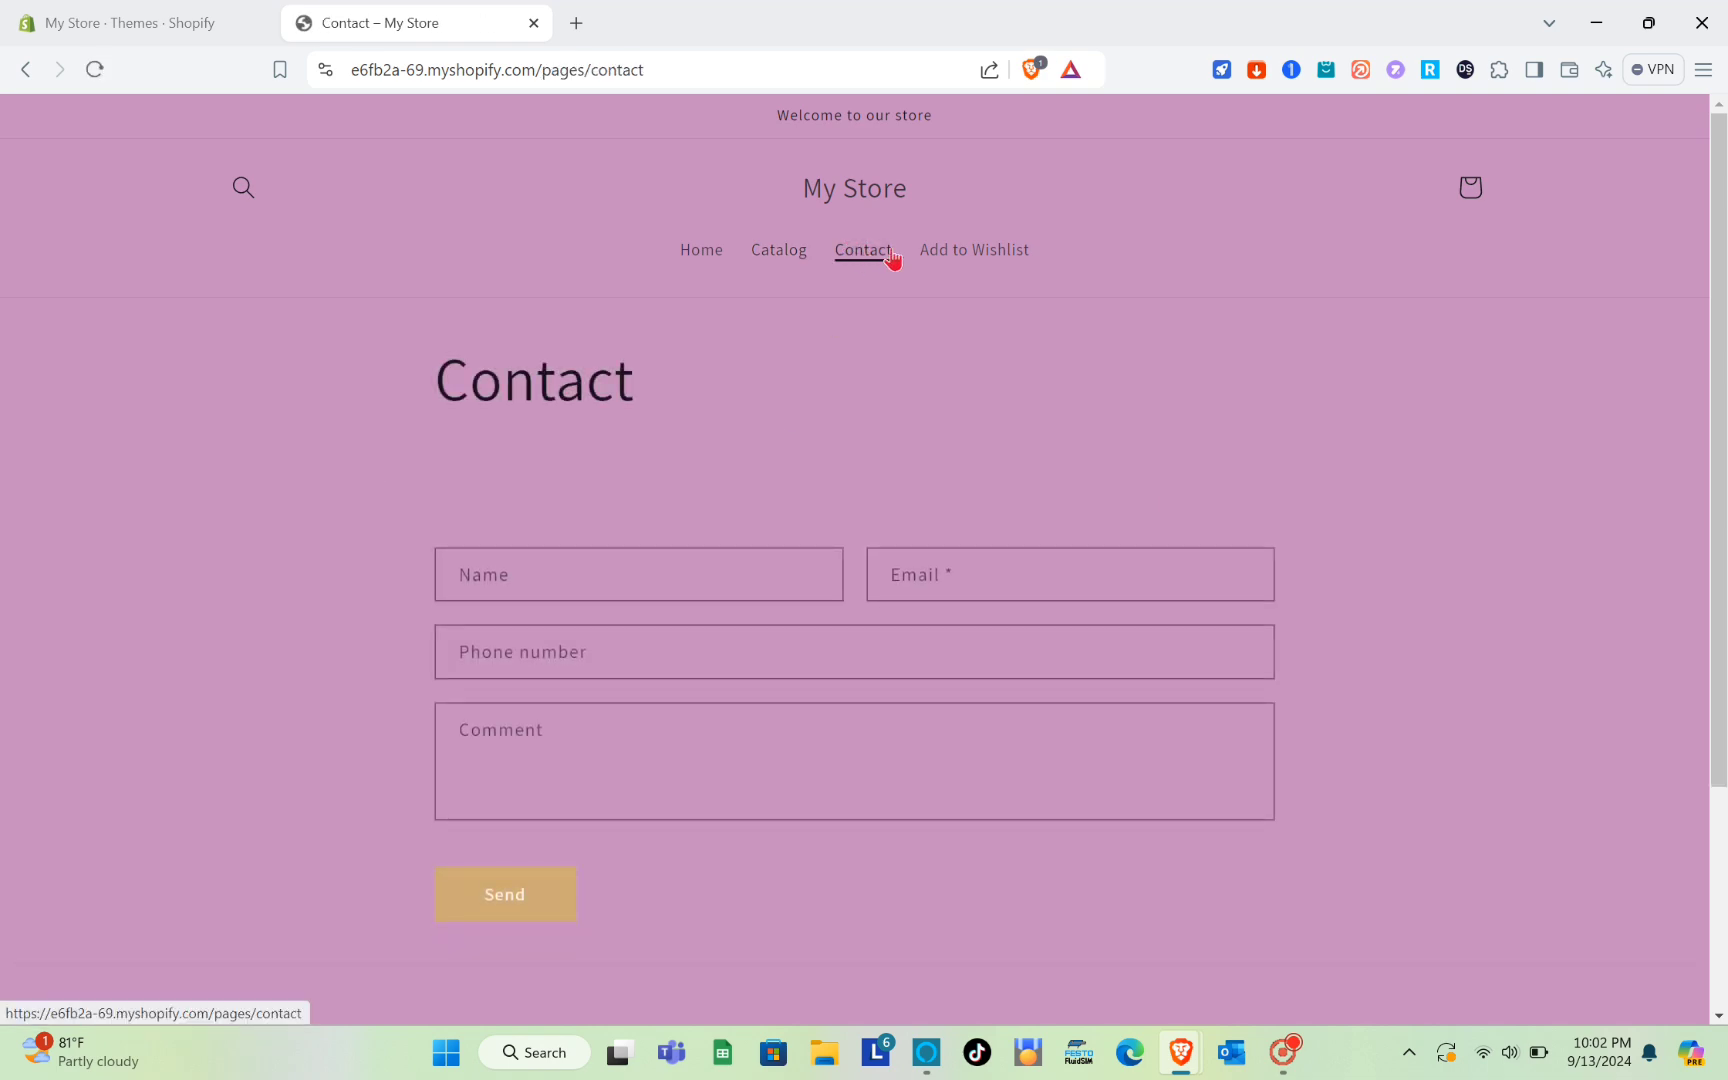
{"action": "left_click", "coordinate": [964, 250]}
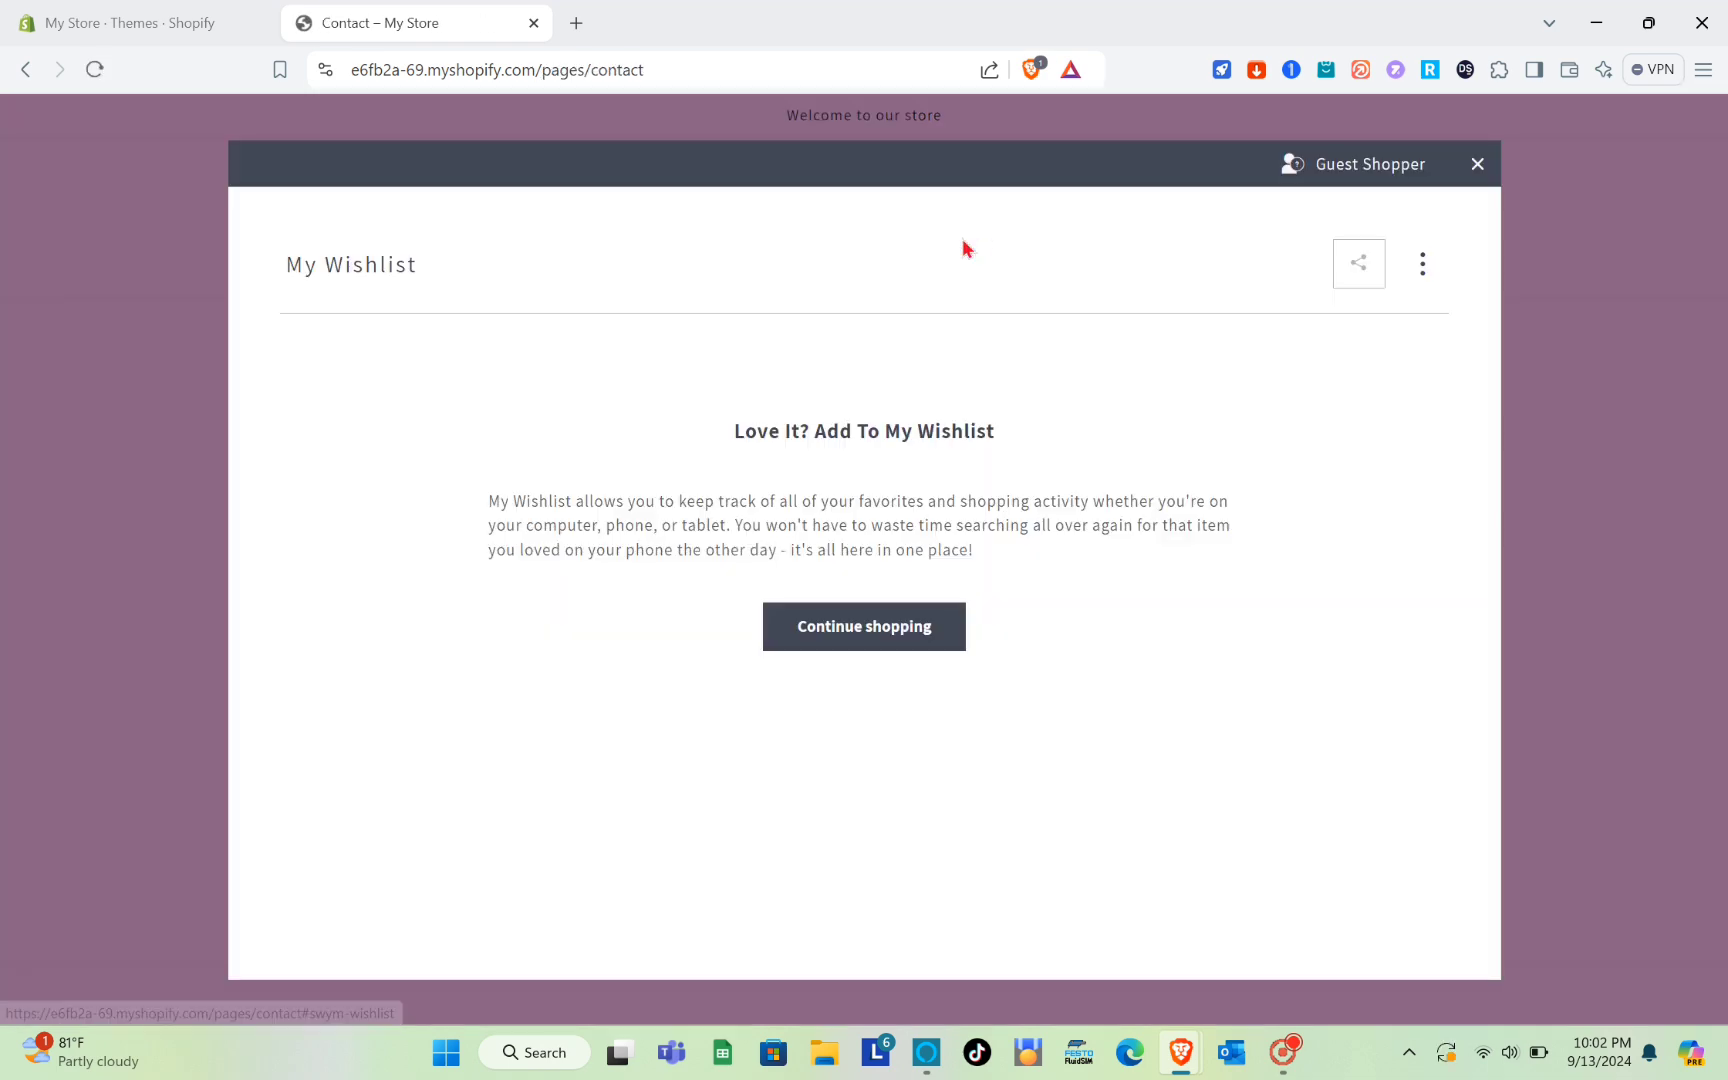
{"action": "left_click", "coordinate": [1480, 166]}
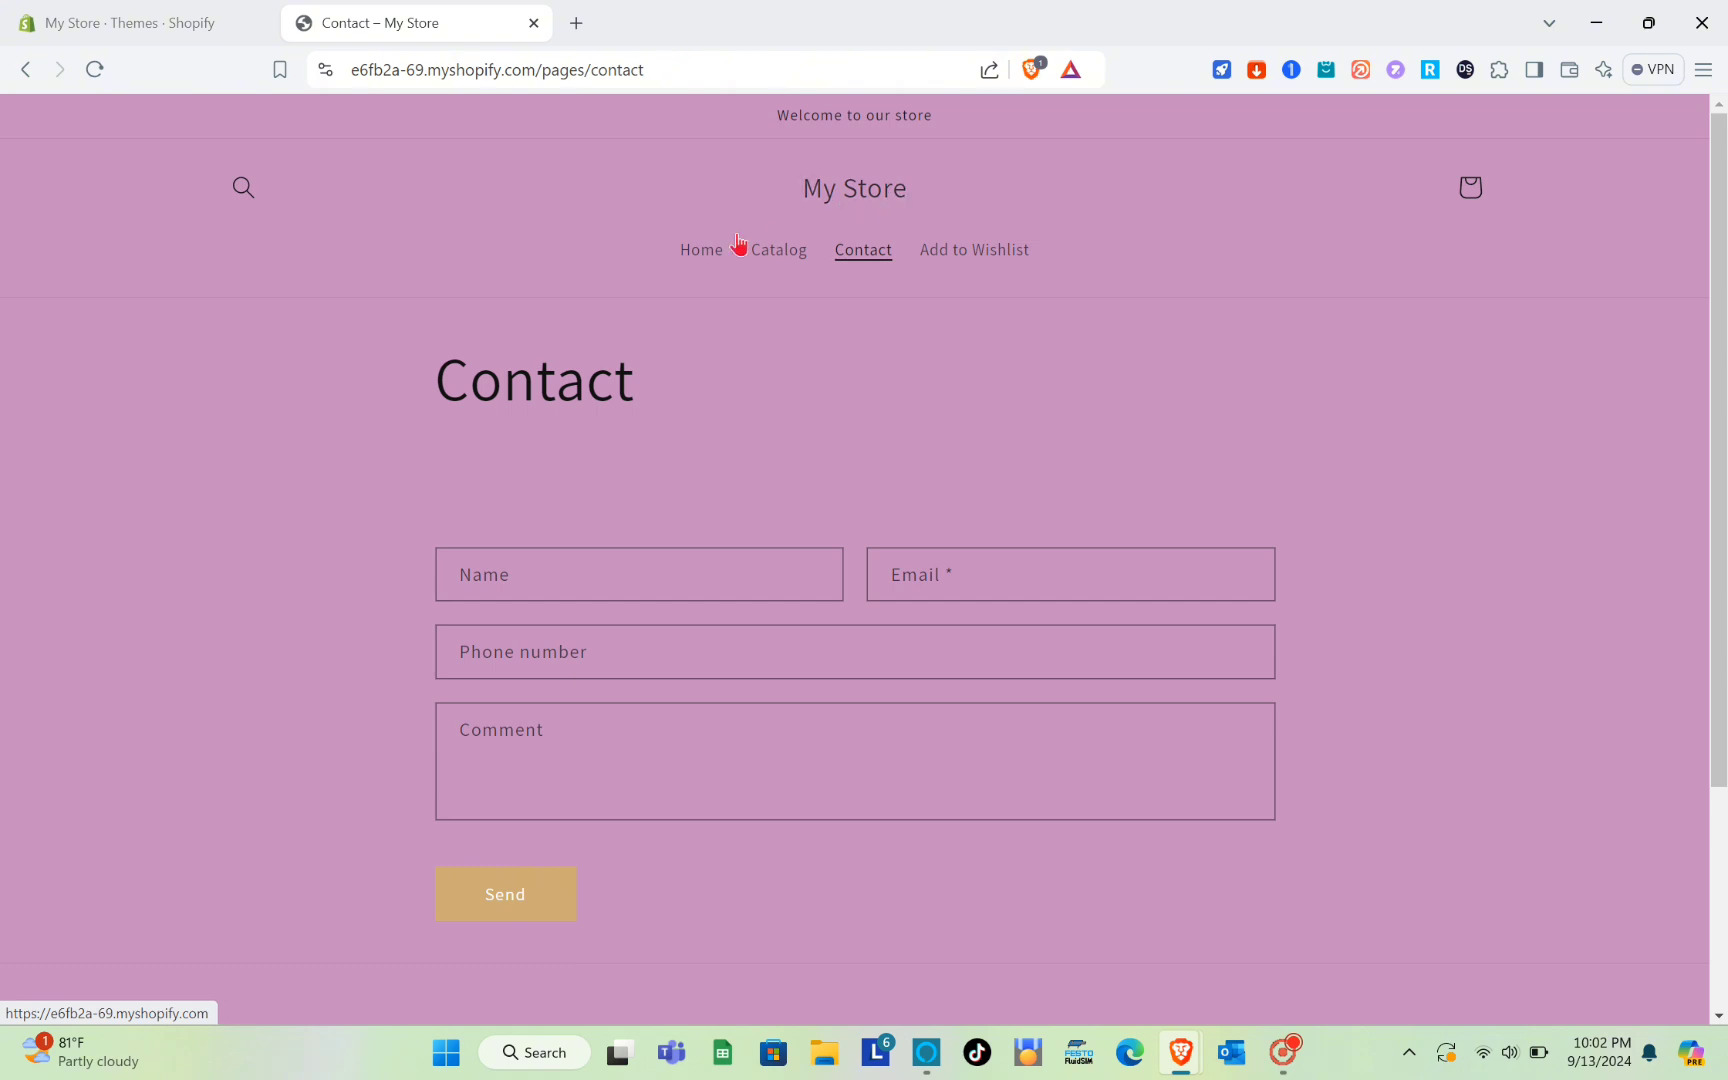
{"action": "left_click", "coordinate": [702, 248]}
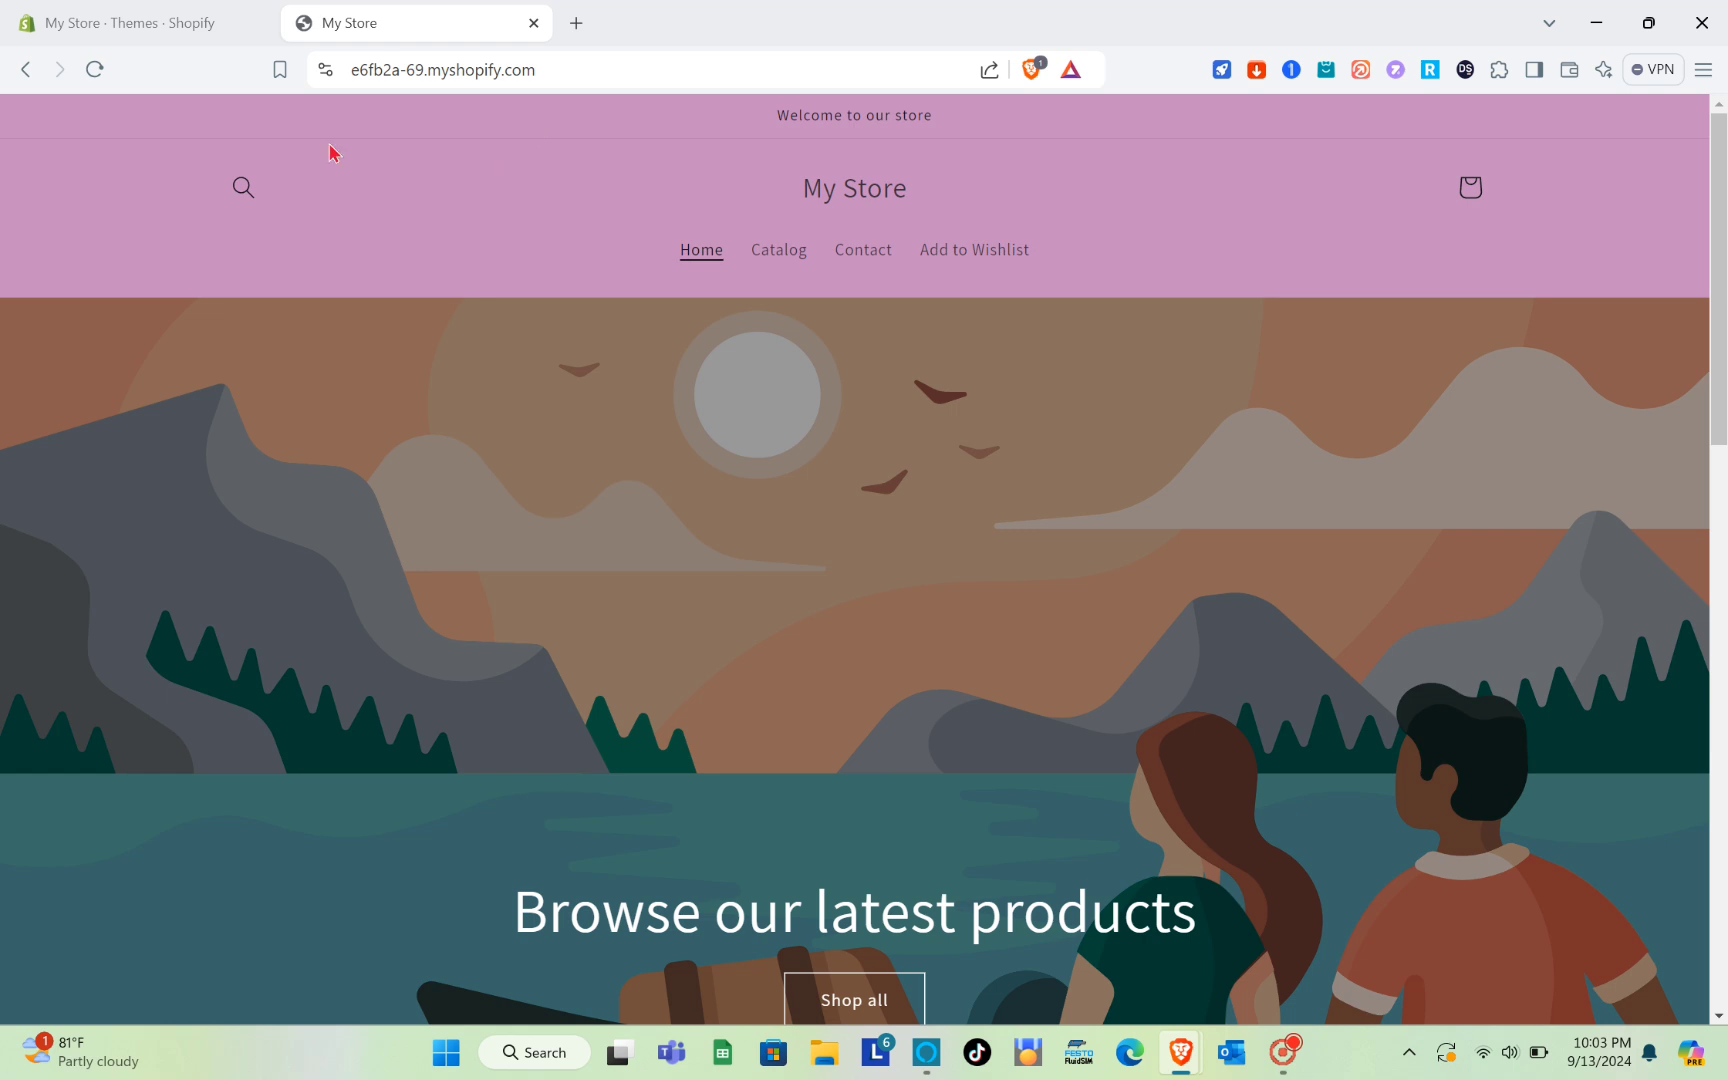
- Return to the store admin and open the Main menu from the online store's navigation settings
{"action": "left_click", "coordinate": [128, 14]}
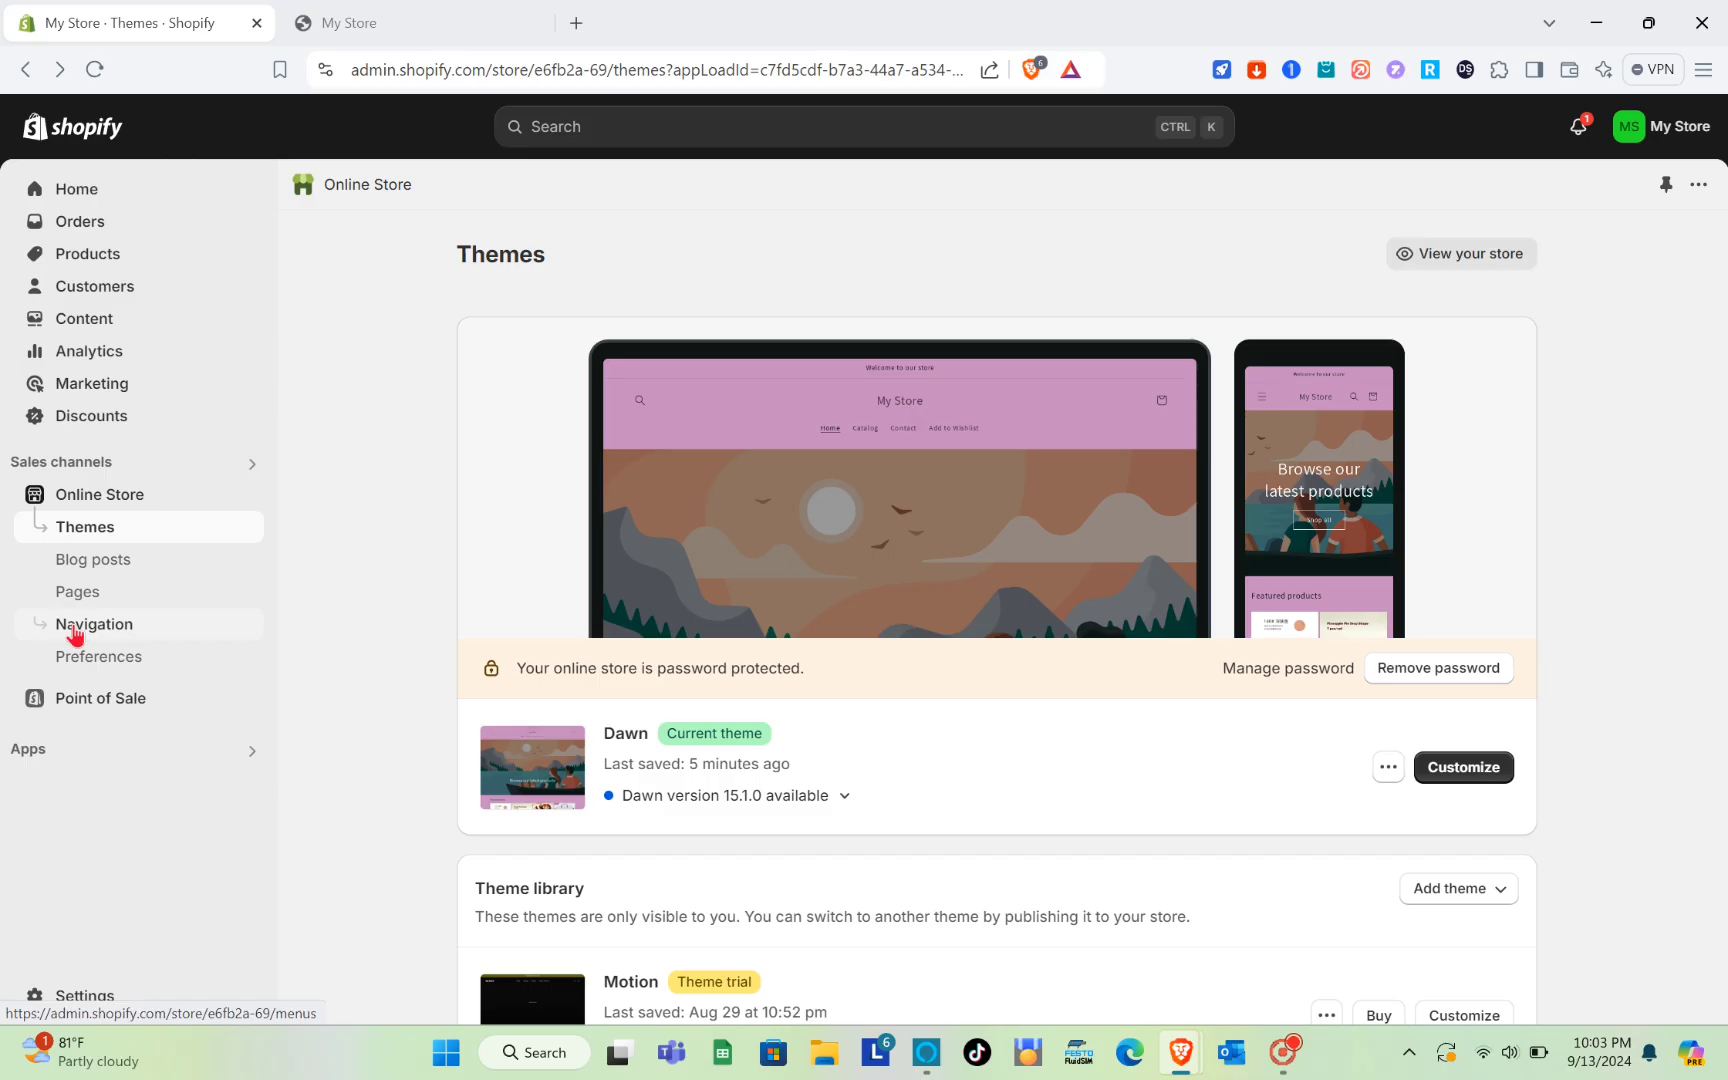
{"action": "left_click", "coordinate": [75, 628]}
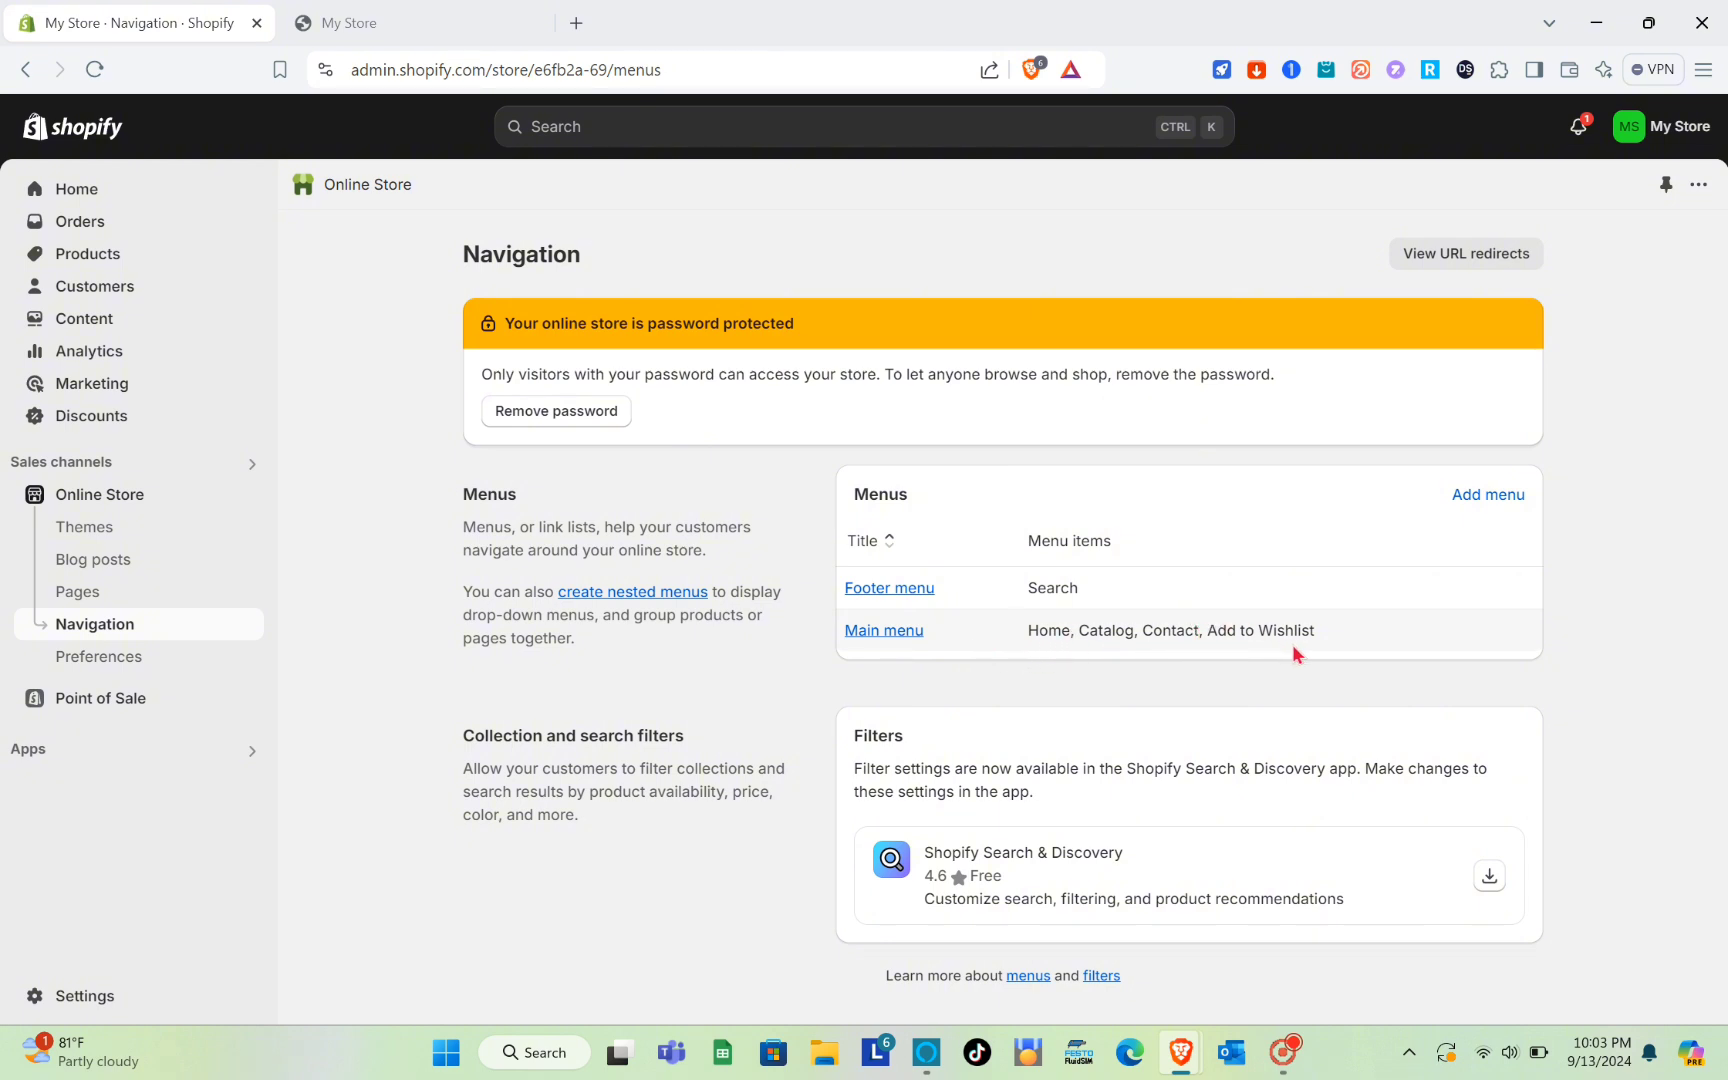
{"action": "left_click", "coordinate": [870, 632]}
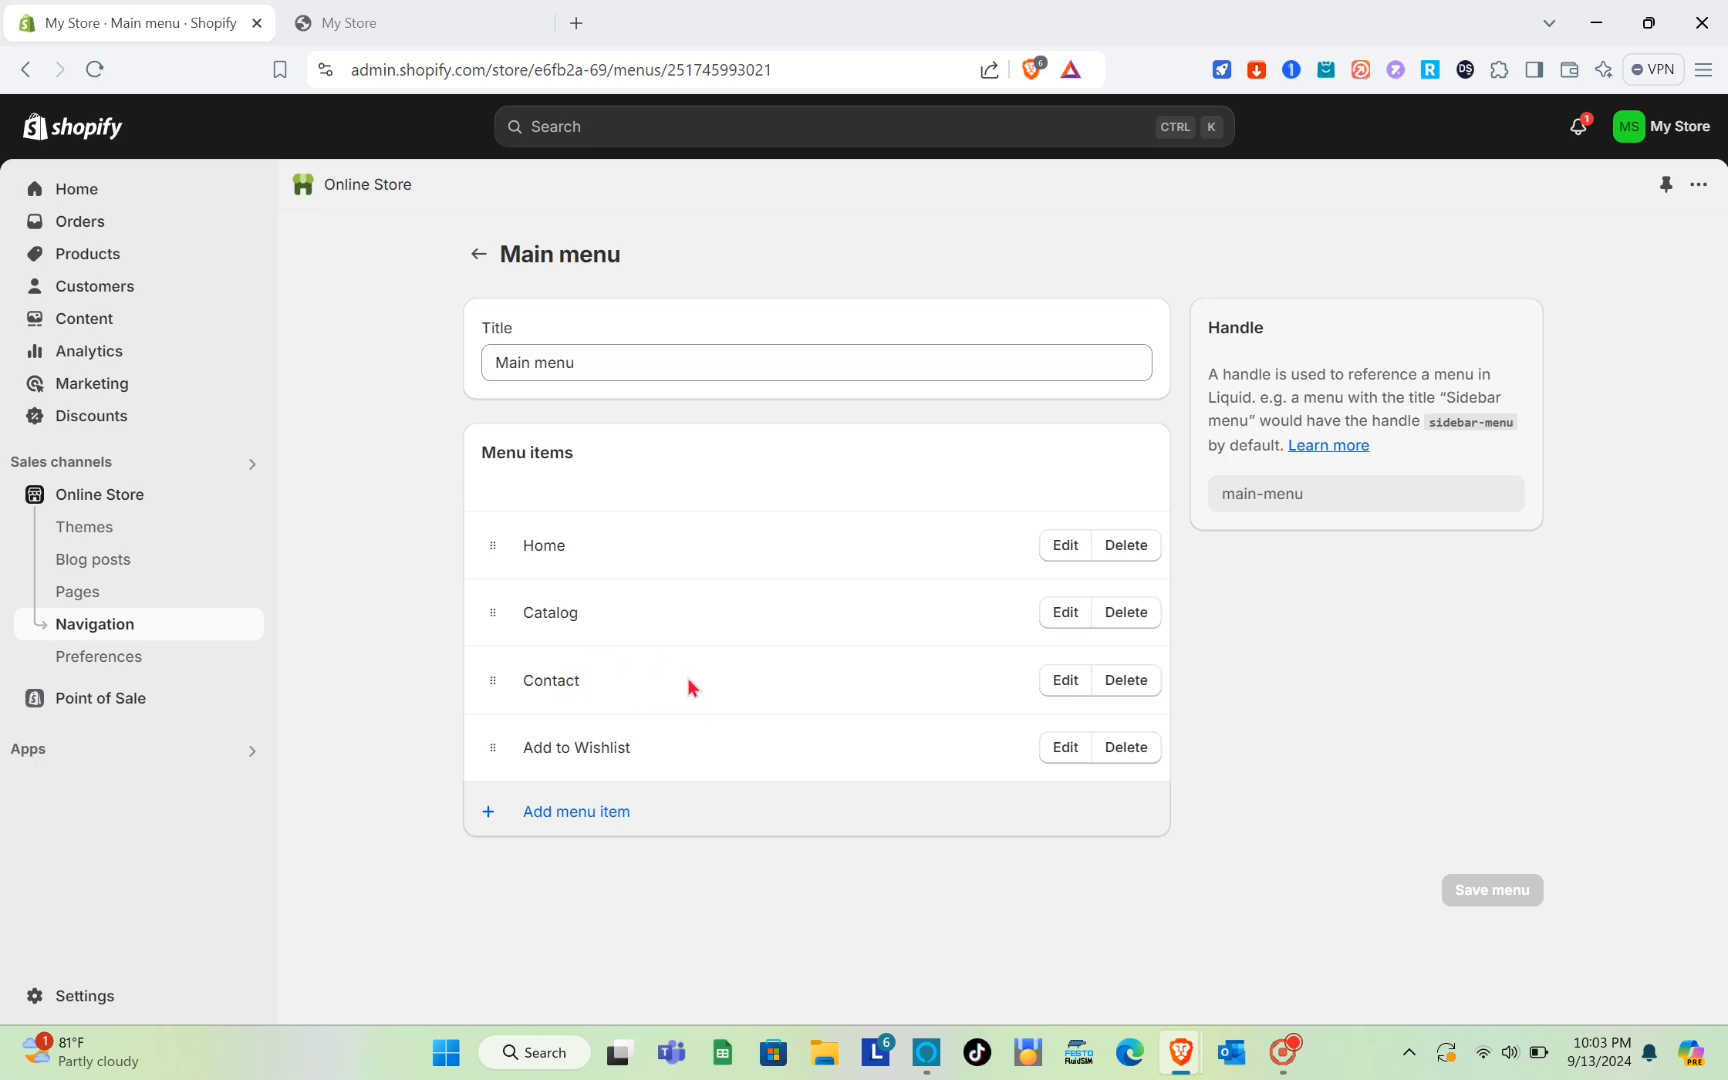
{"action": "left_click", "coordinate": [560, 814]}
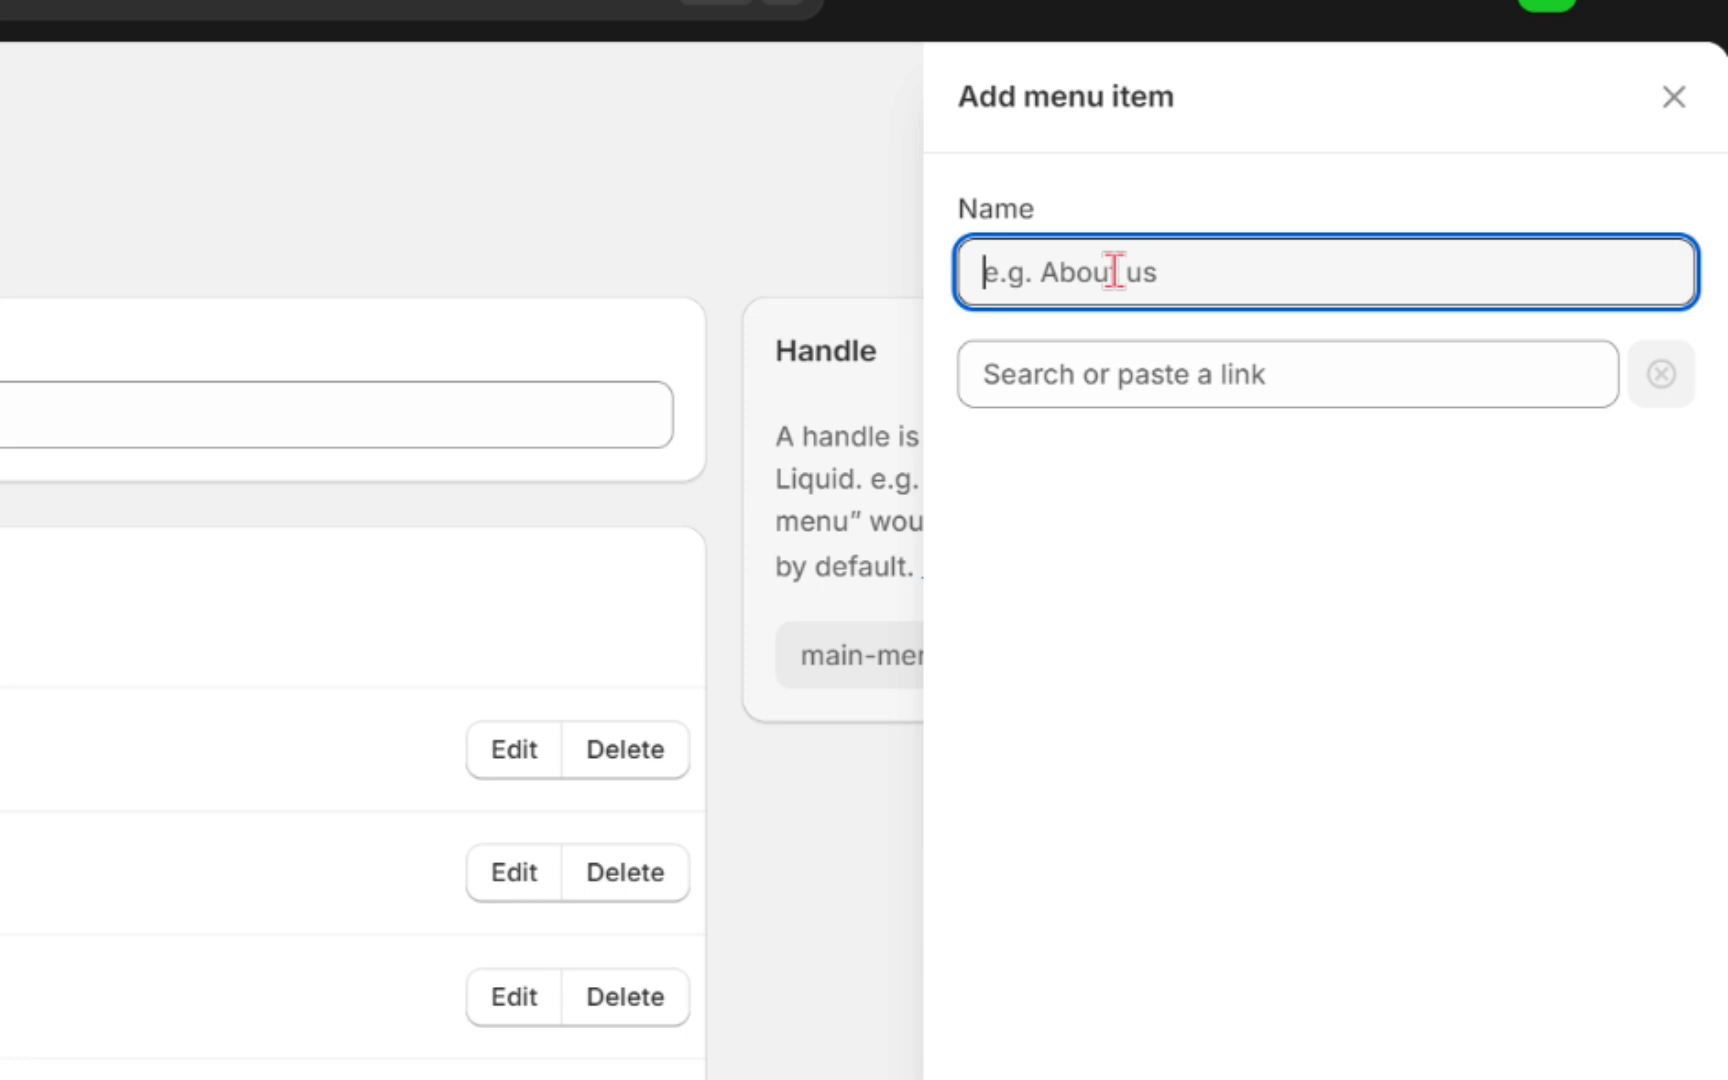
{"action": "type", "text": "Facebook"}
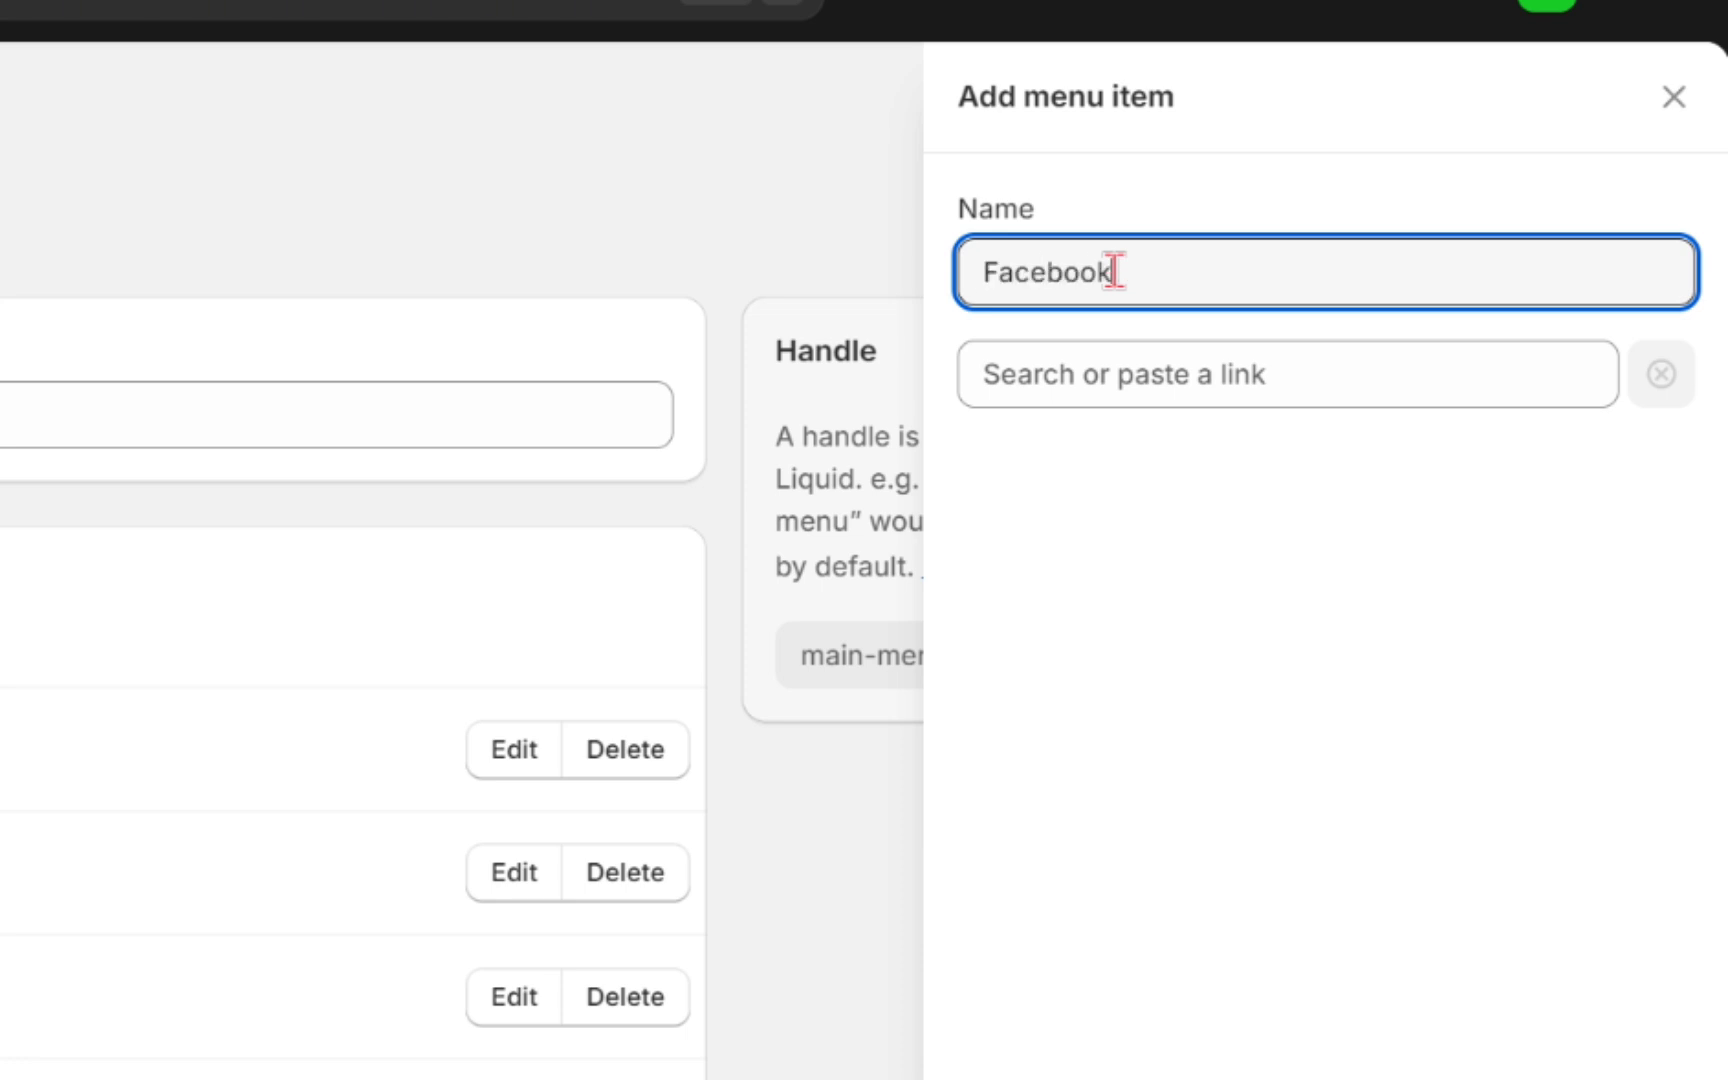
{"action": "left_click", "coordinate": [1122, 374]}
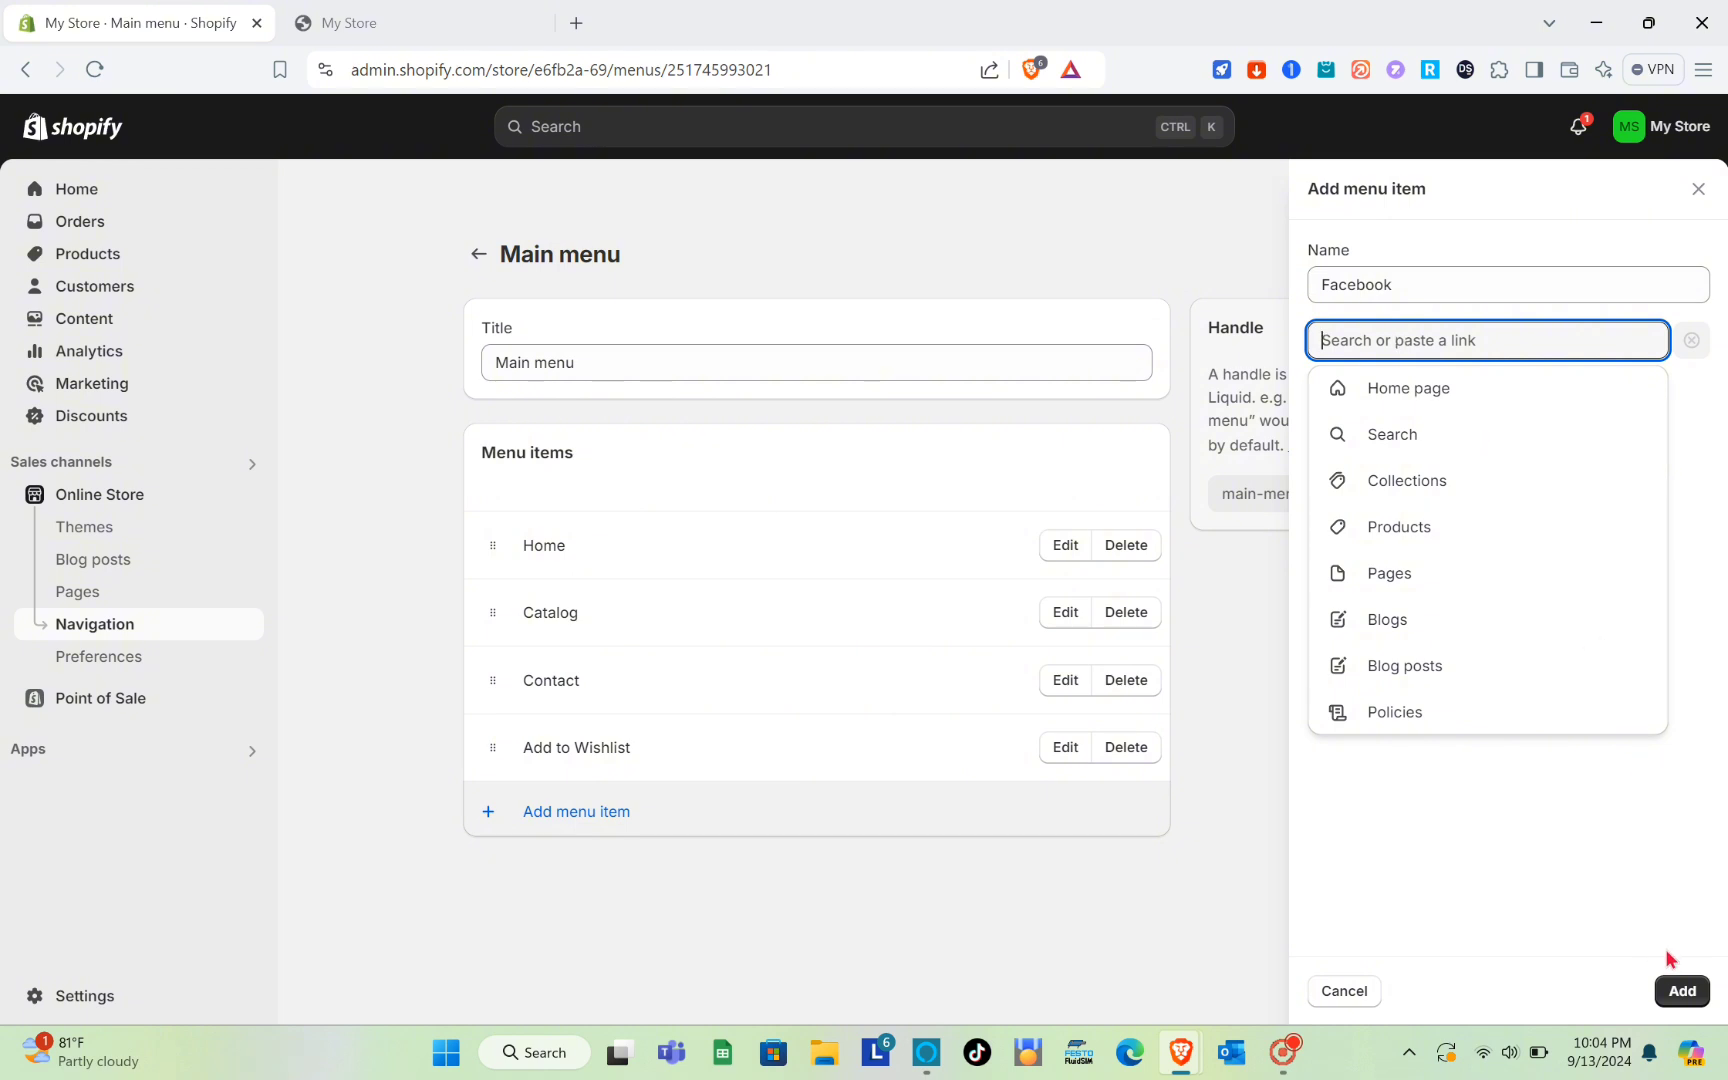
{"action": "left_click", "coordinate": [1679, 995]}
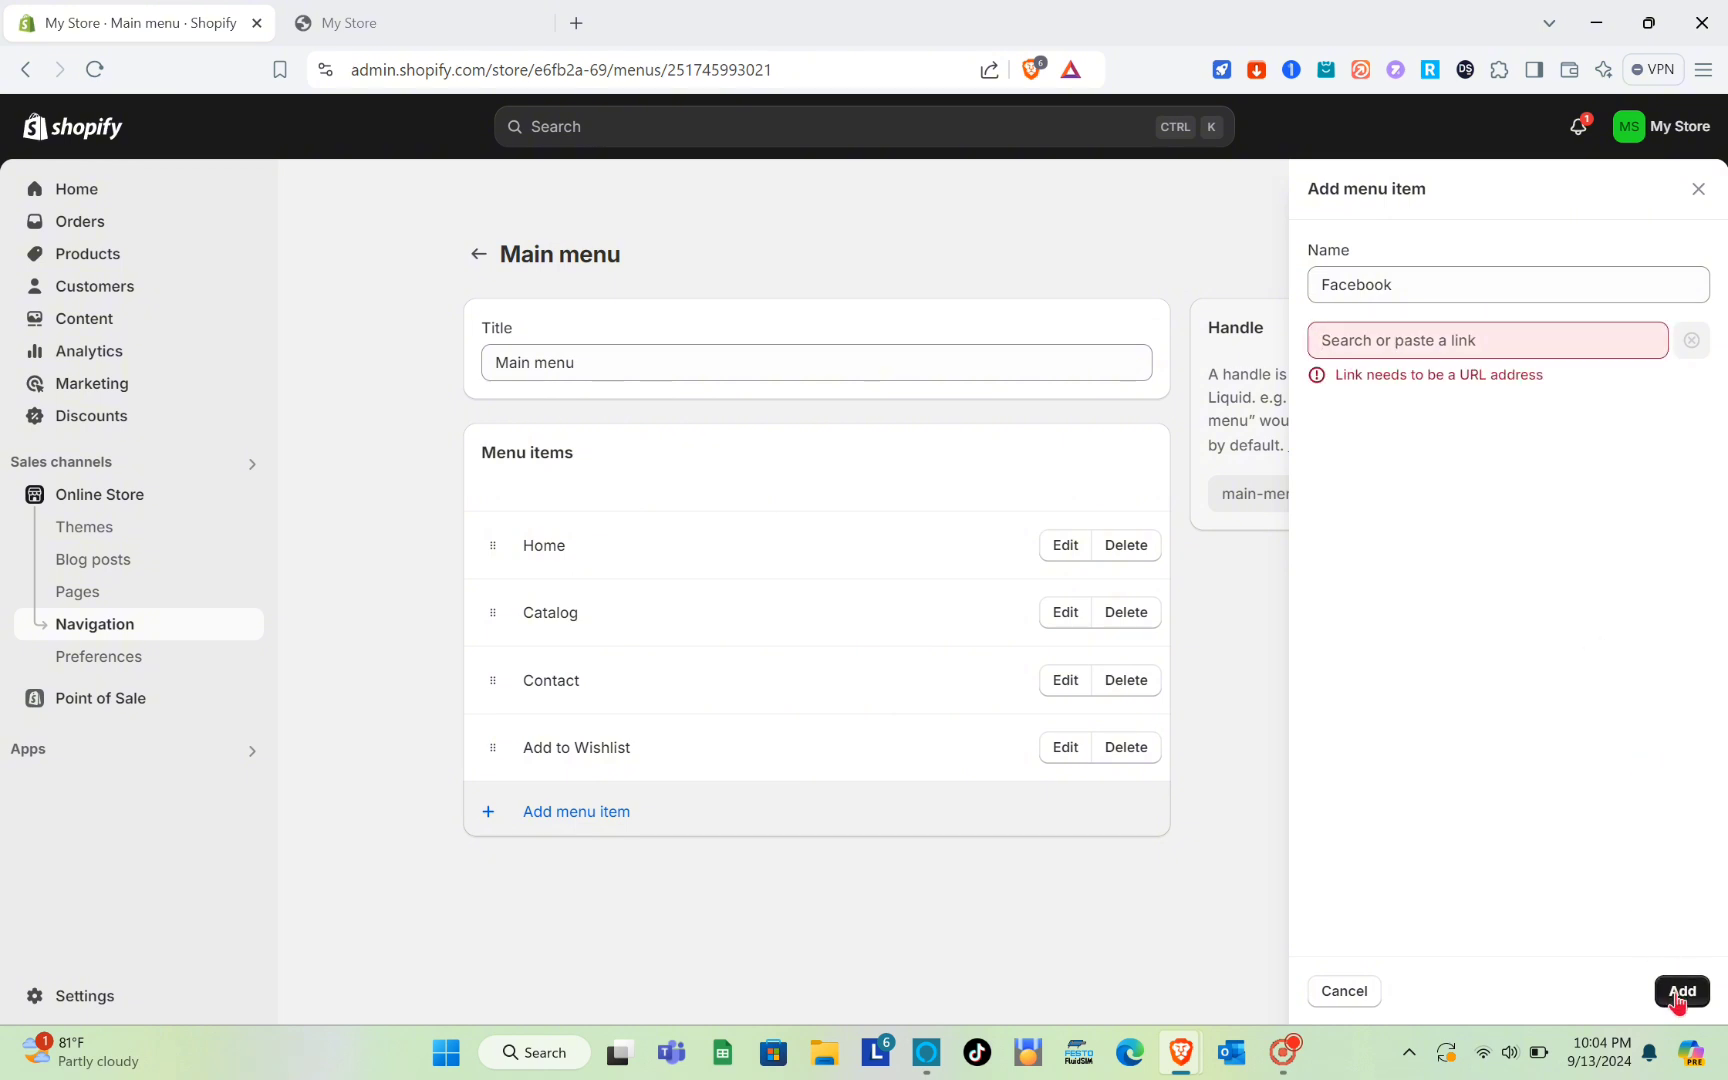
{"action": "left_click", "coordinate": [1422, 345]}
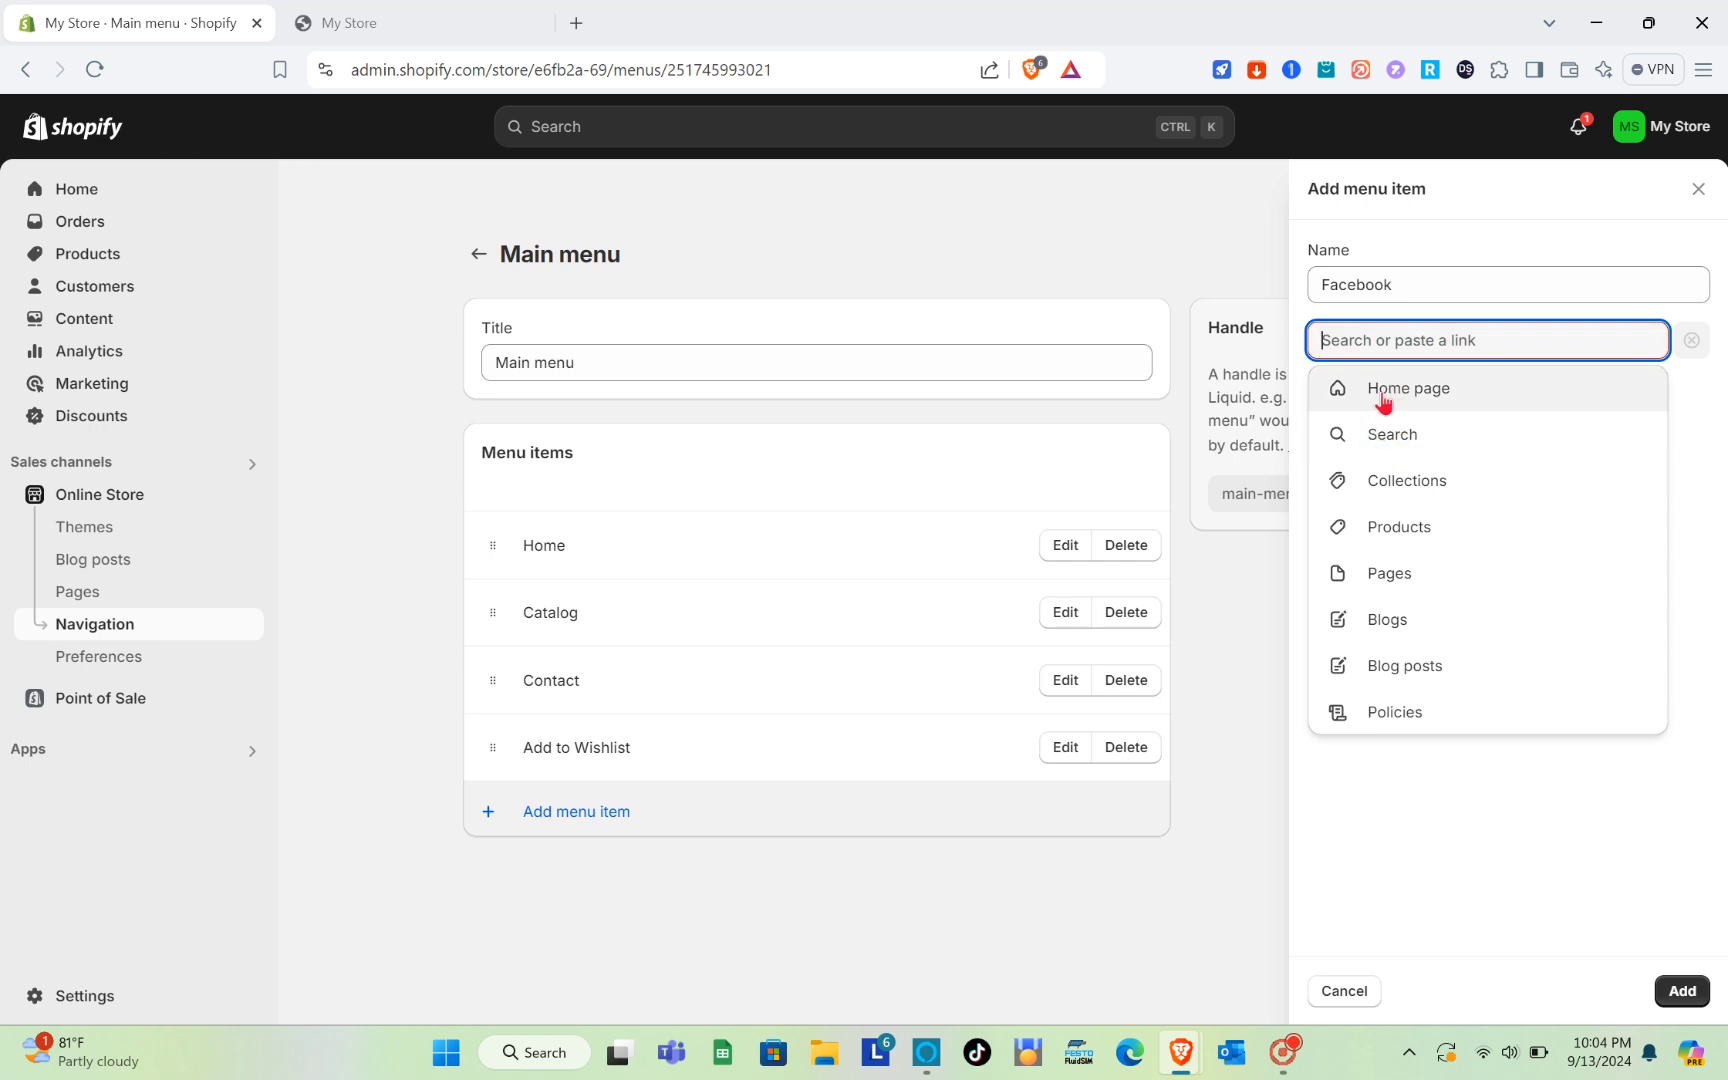
{"action": "right_click", "coordinate": [1386, 352]}
{"action": "left_click", "coordinate": [1477, 547]}
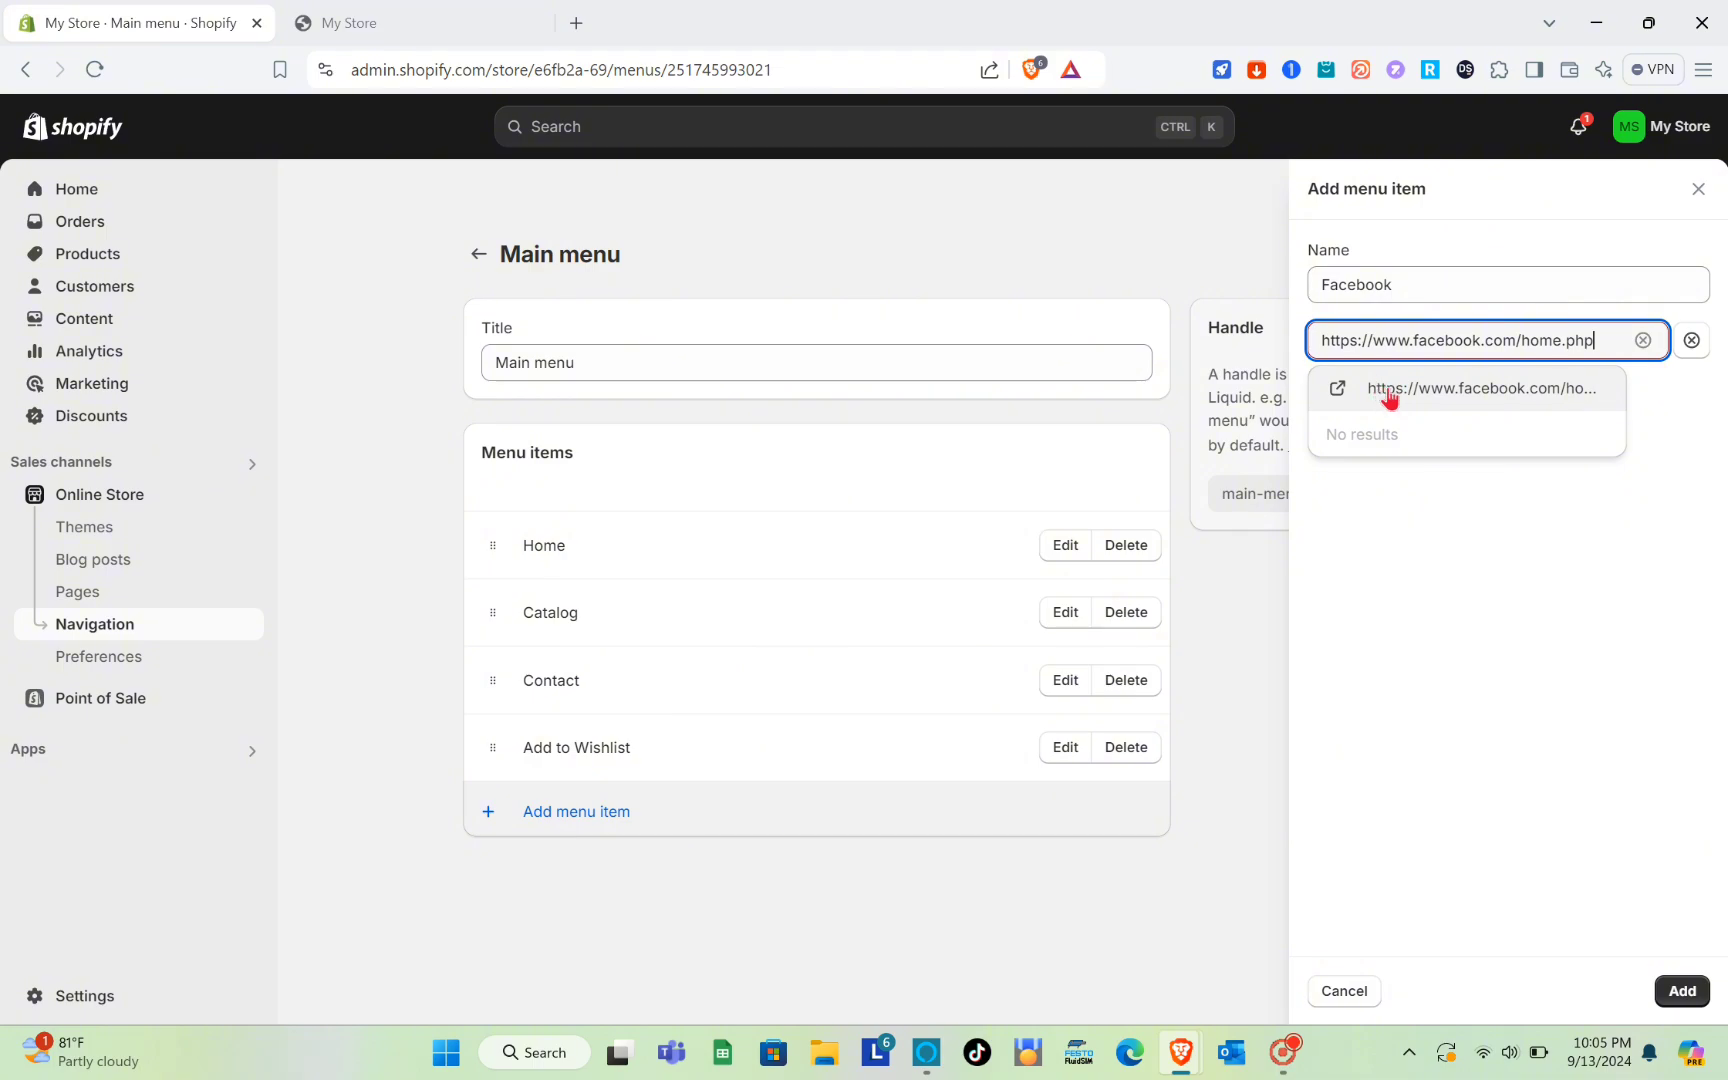
{"action": "left_click", "coordinate": [1386, 392]}
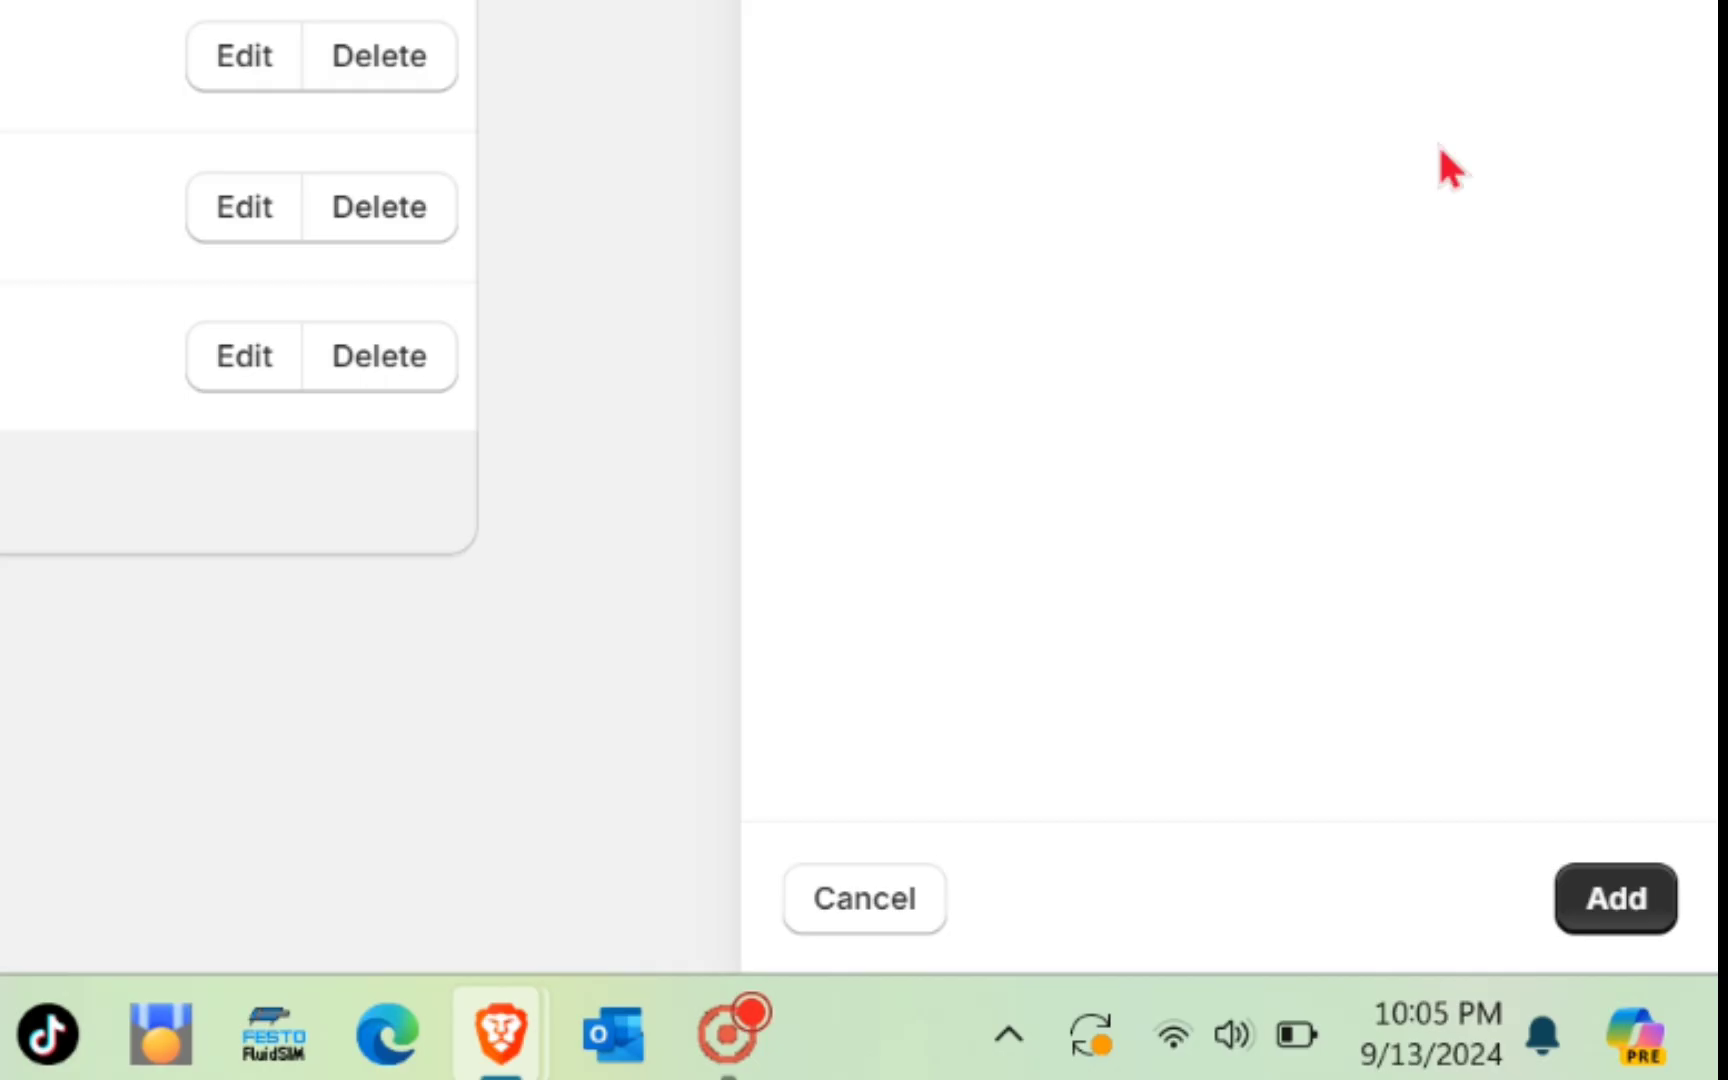
{"action": "left_click", "coordinate": [1612, 925]}
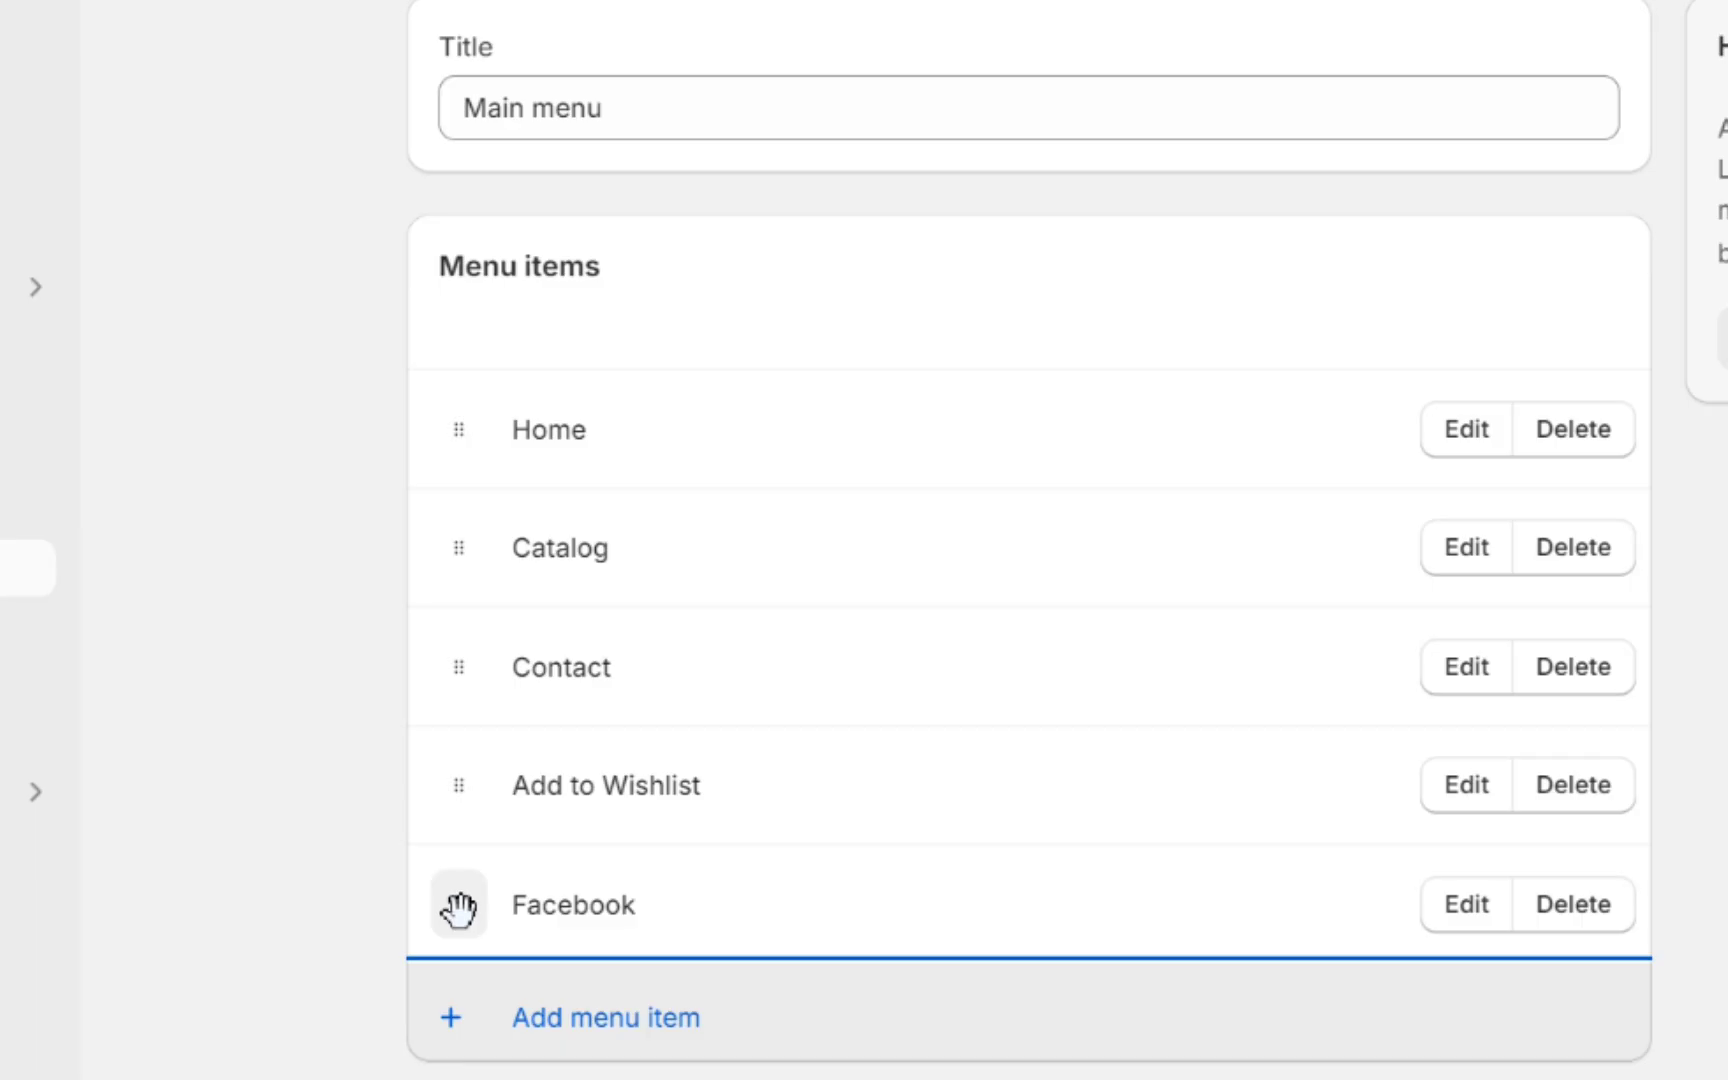
{"action": "left_click_drag", "start_coordinate": [459, 908], "coordinate": [574, 818]}
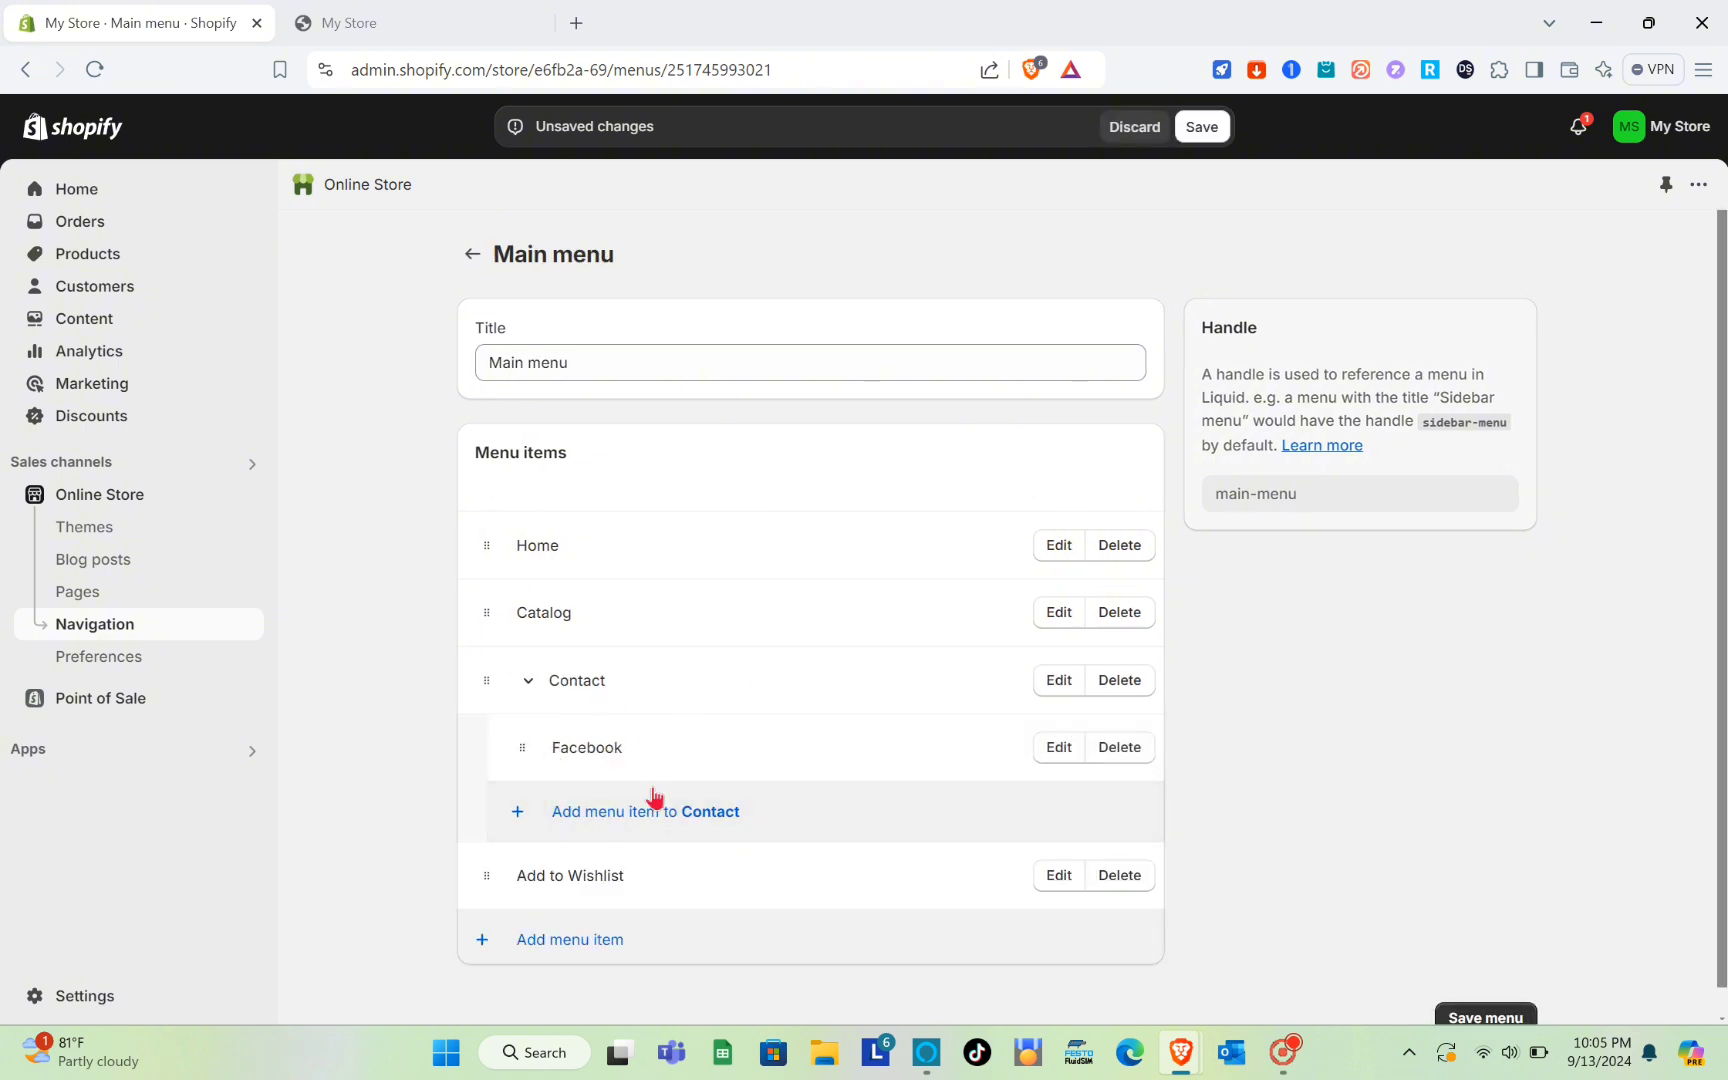
{"action": "left_click", "coordinate": [555, 815]}
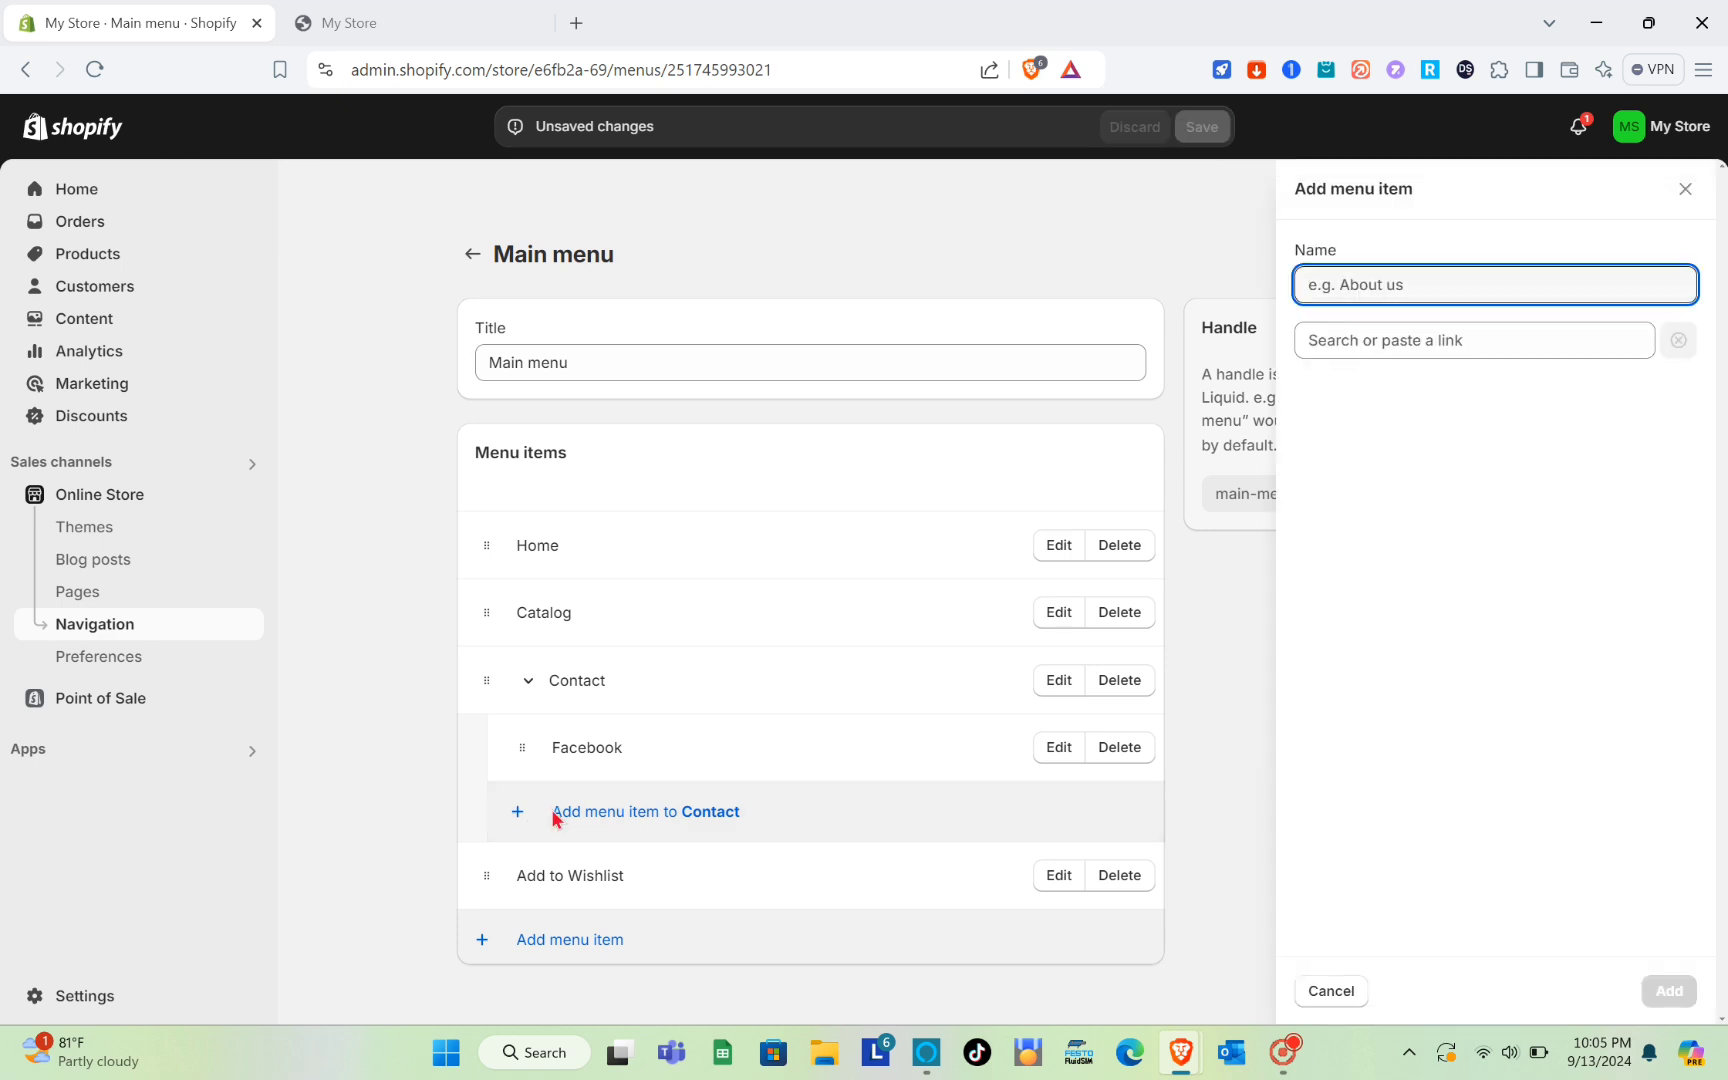
{"action": "type", "text": "Wha"}
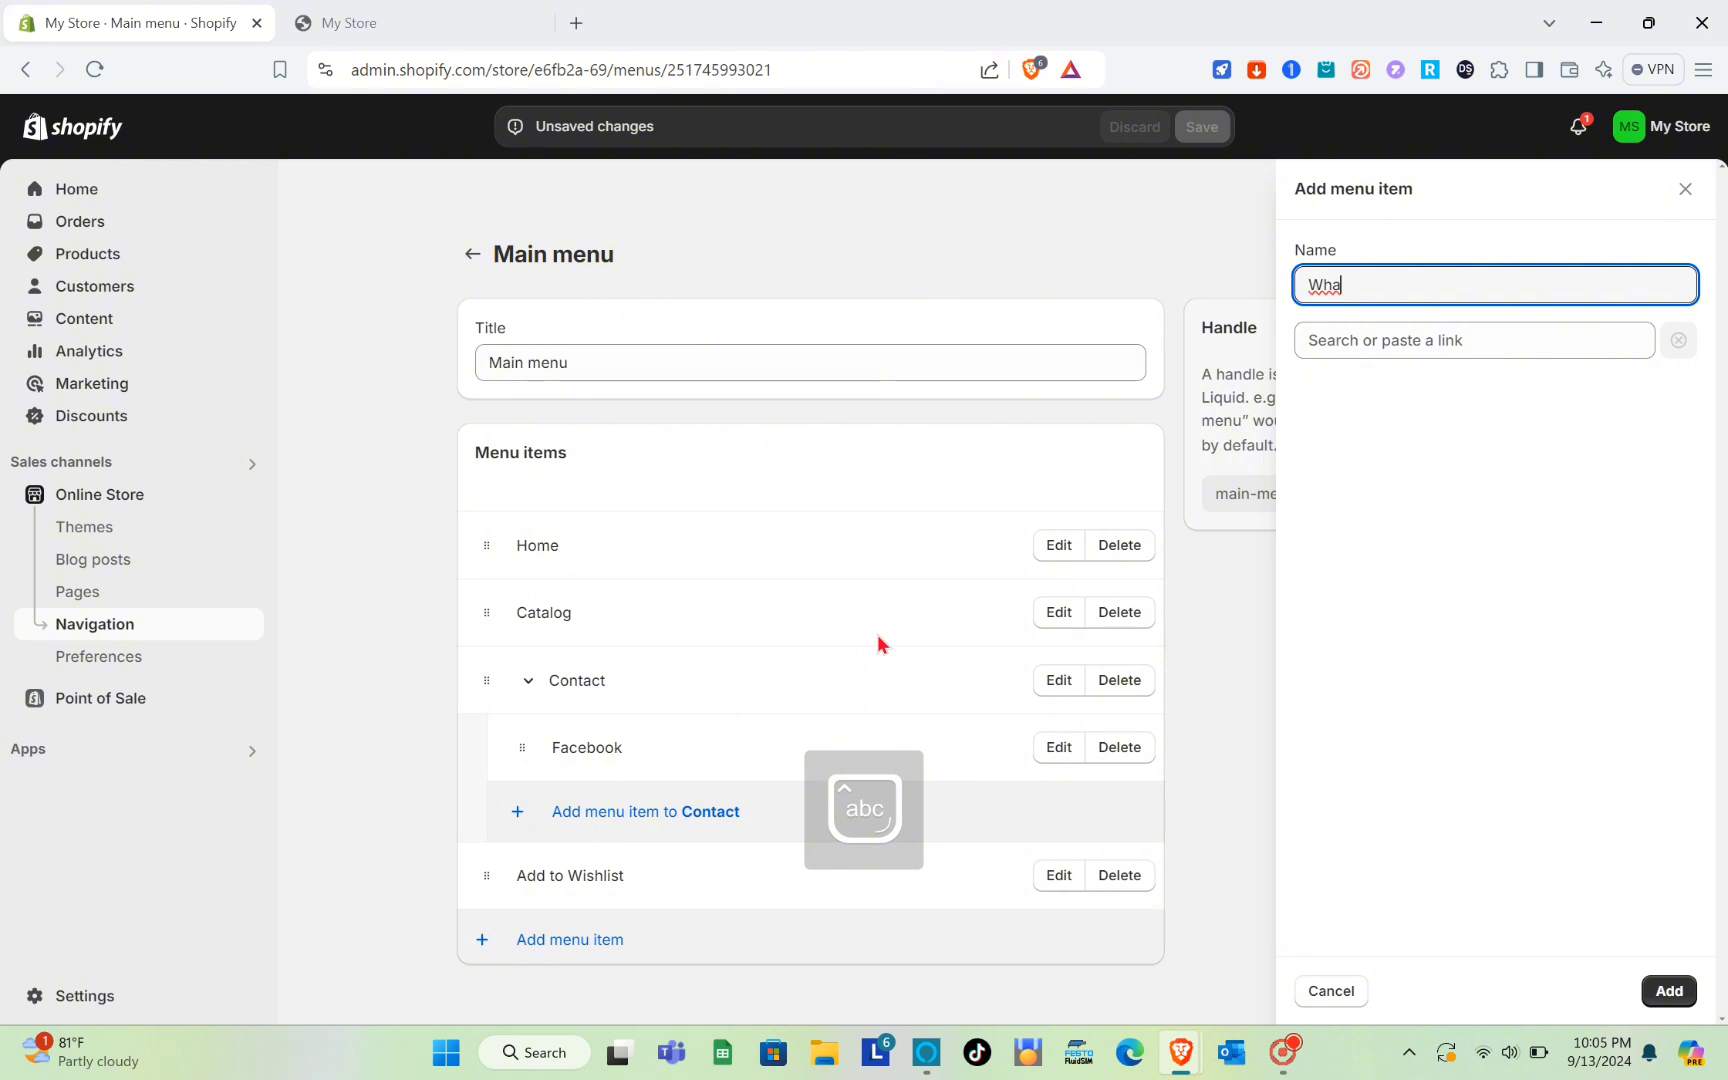
{"action": "type", "text": "tsaa"}
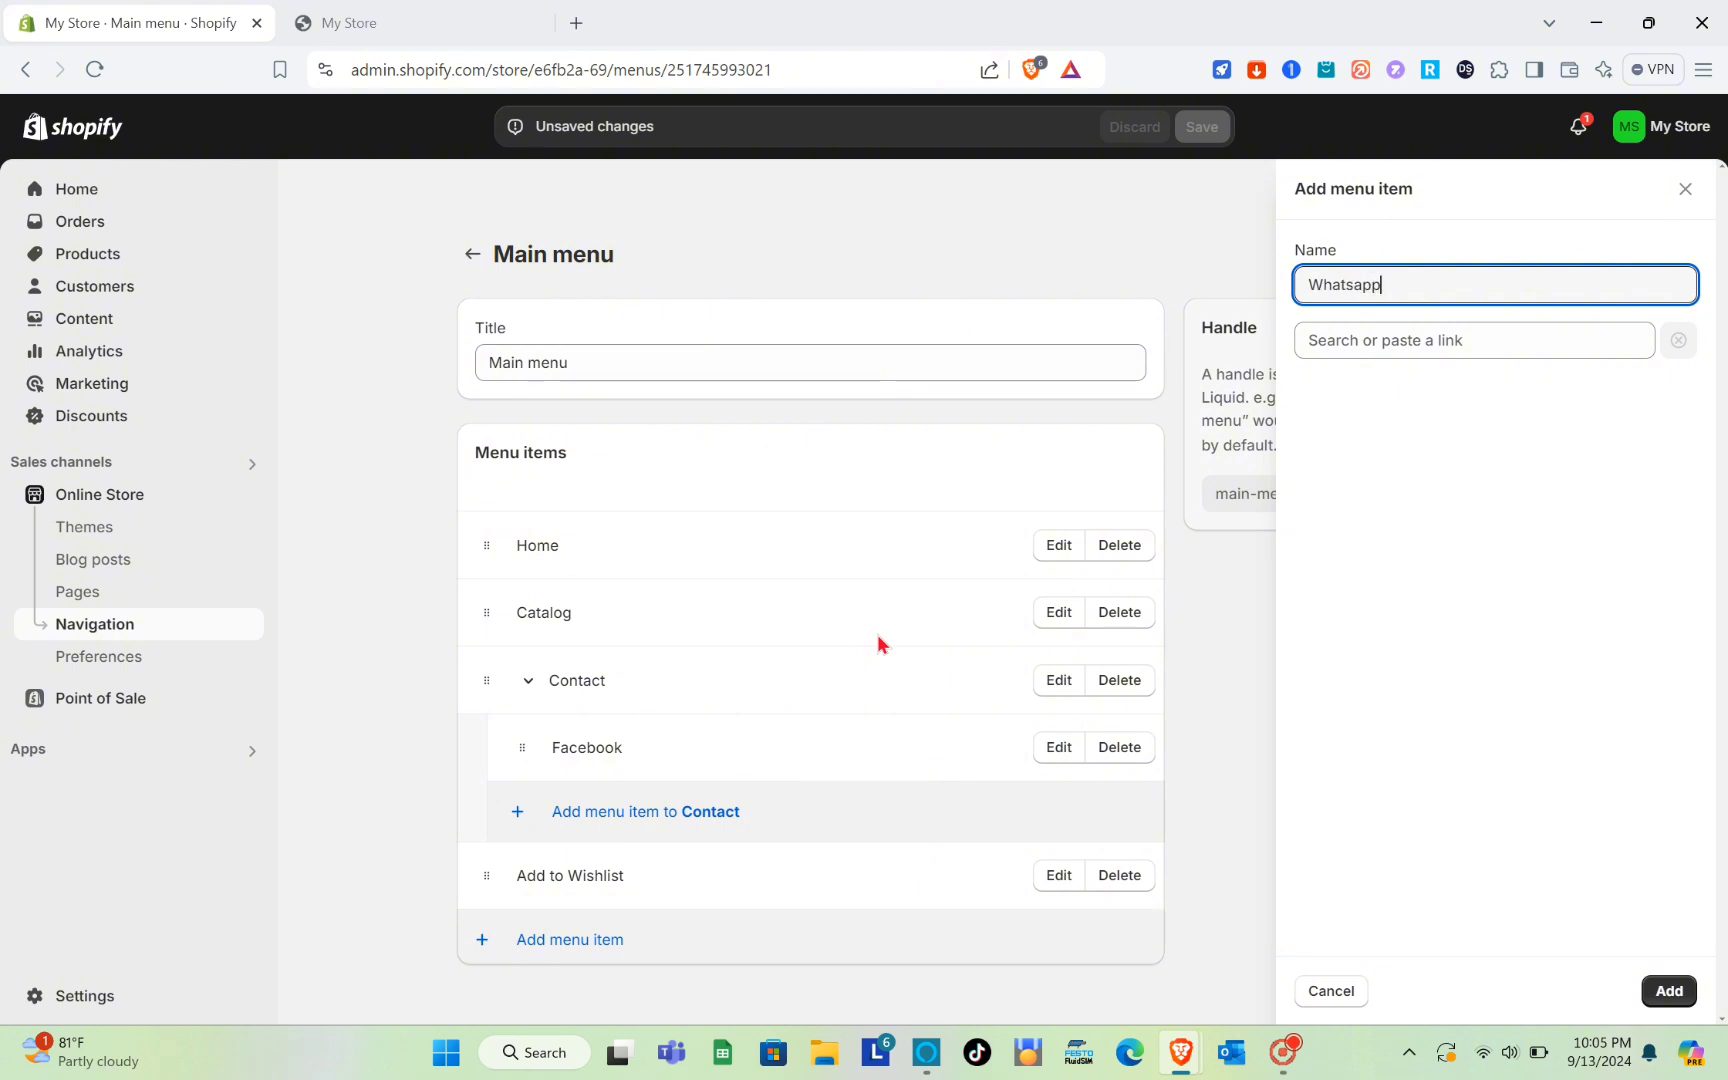
{"action": "left_click", "coordinate": [1359, 328]}
{"action": "type", "text": "https://www.facebook.com/home.php"}
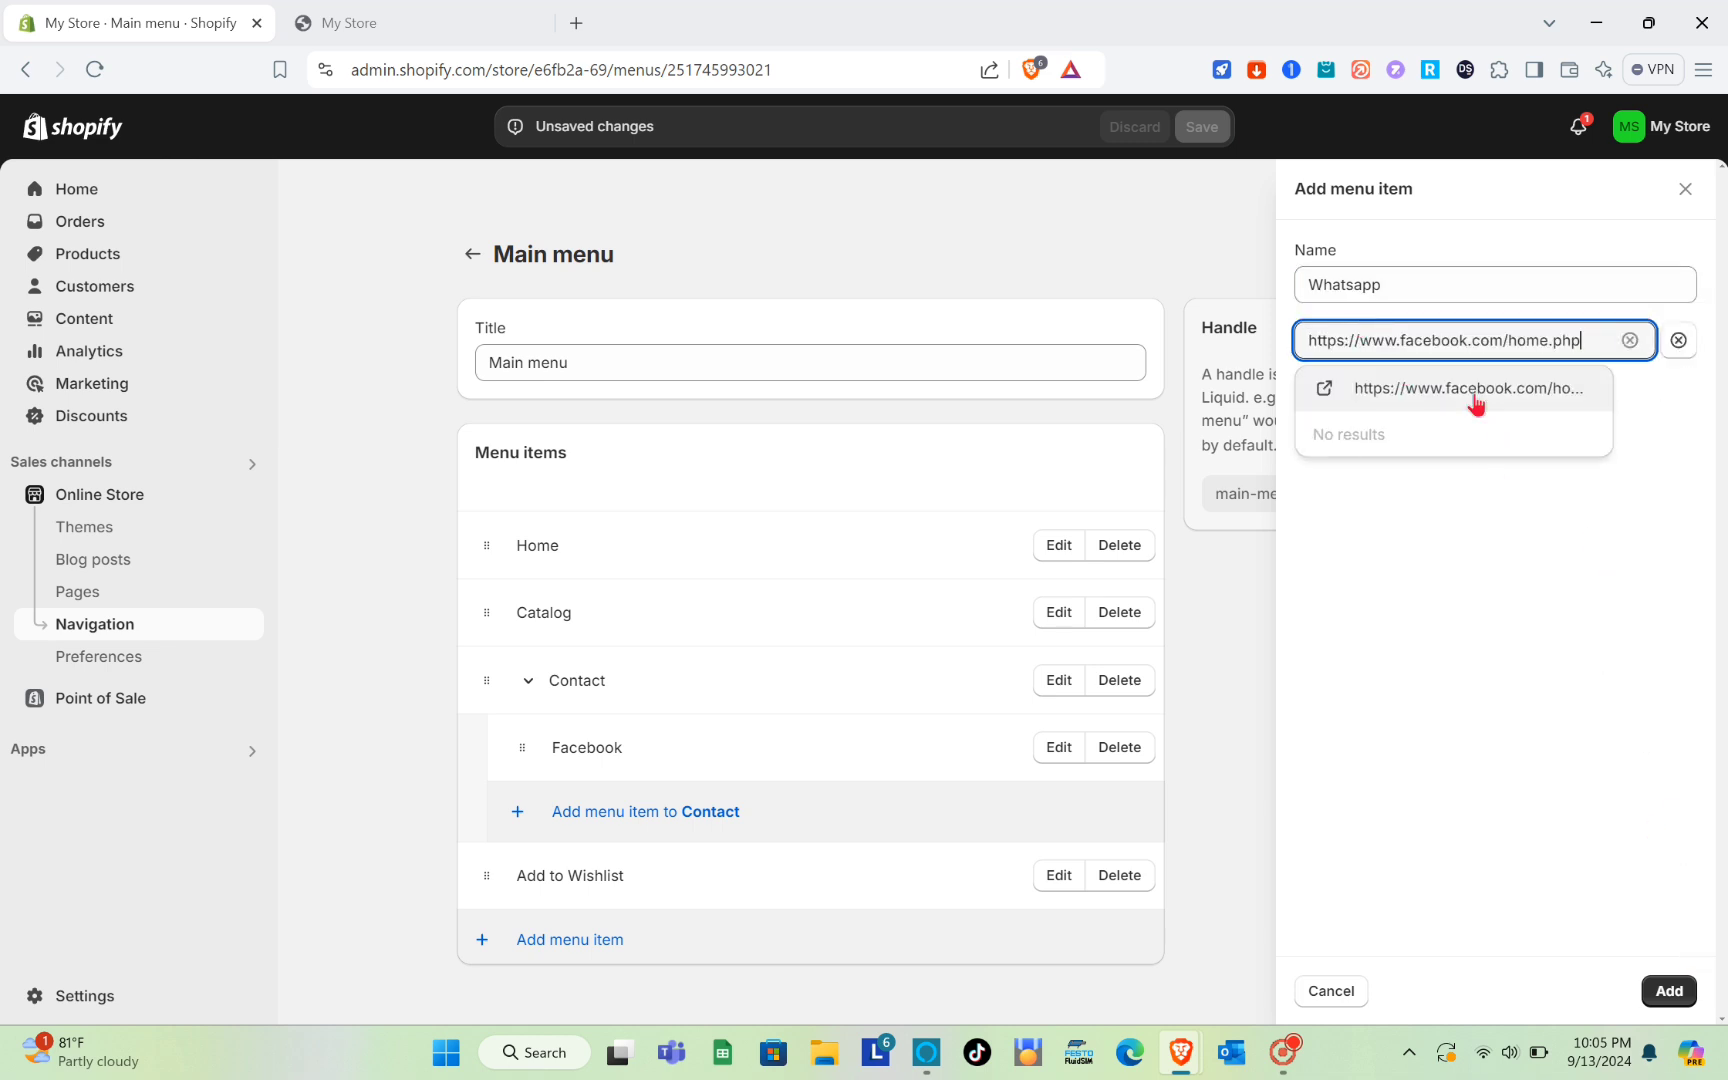
{"action": "left_click", "coordinate": [1470, 387]}
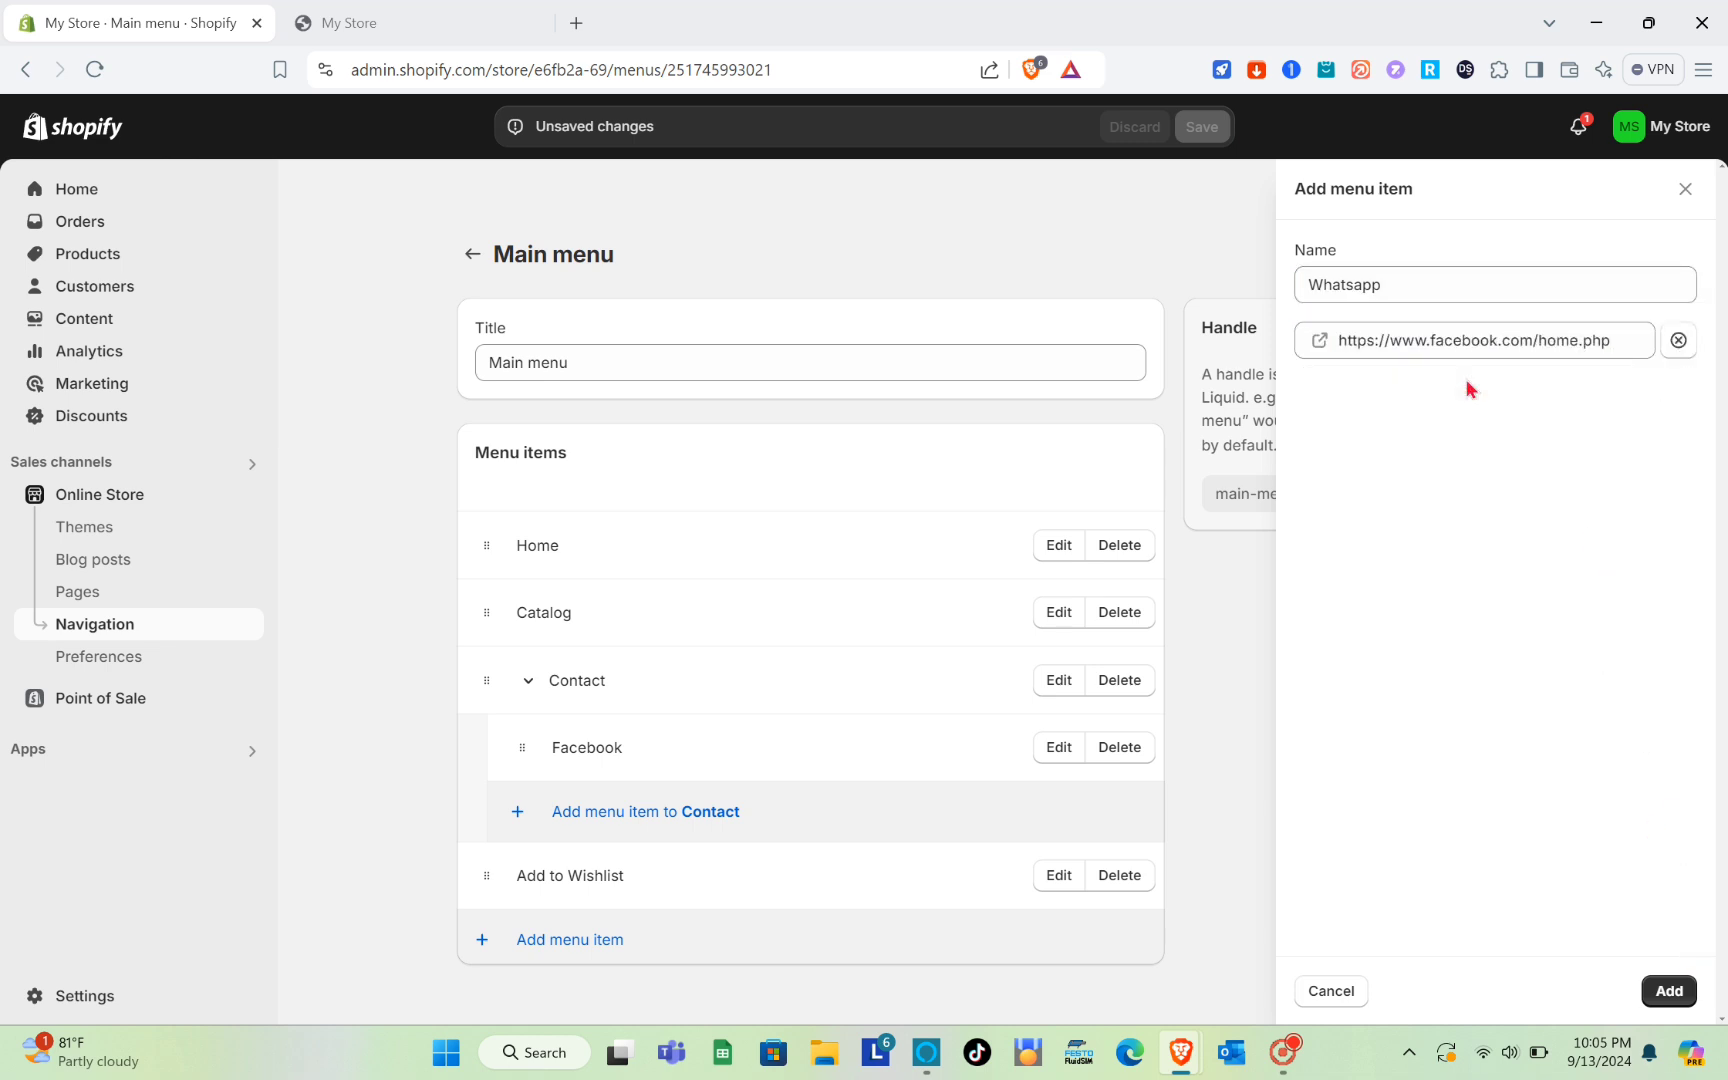
{"action": "left_click", "coordinate": [1672, 990]}
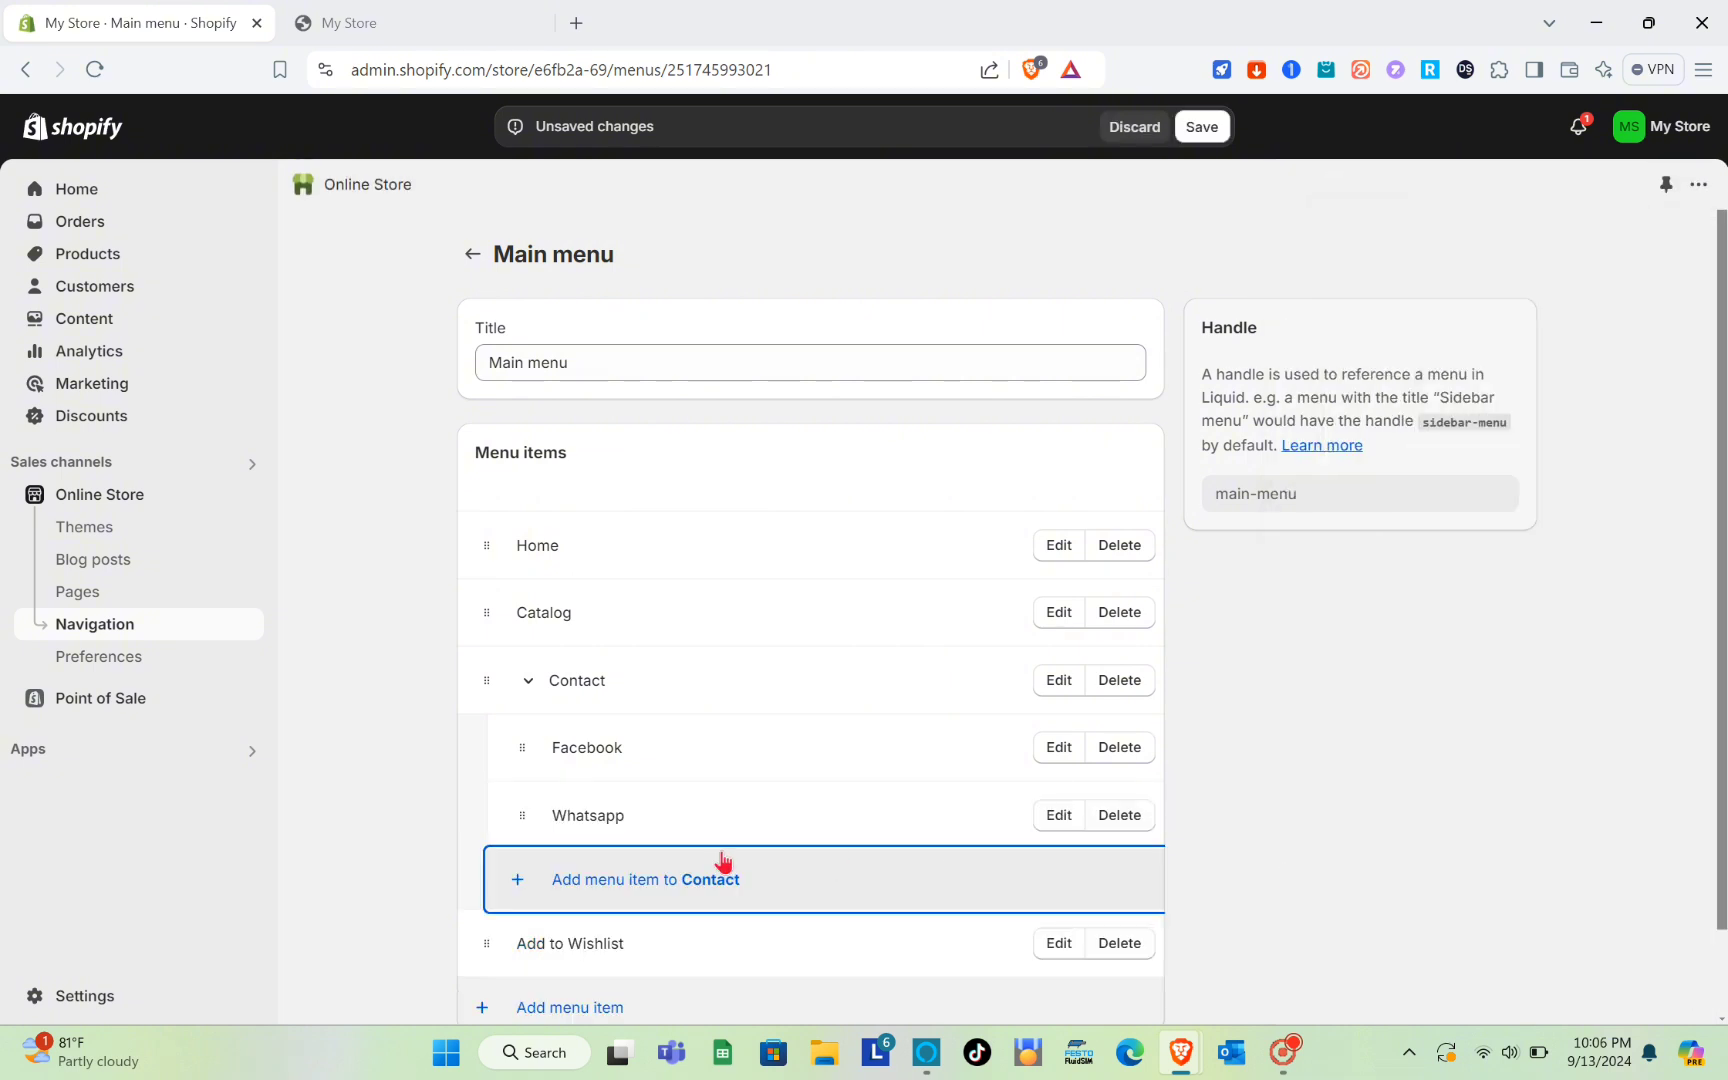
{"action": "left_click", "coordinate": [522, 884]}
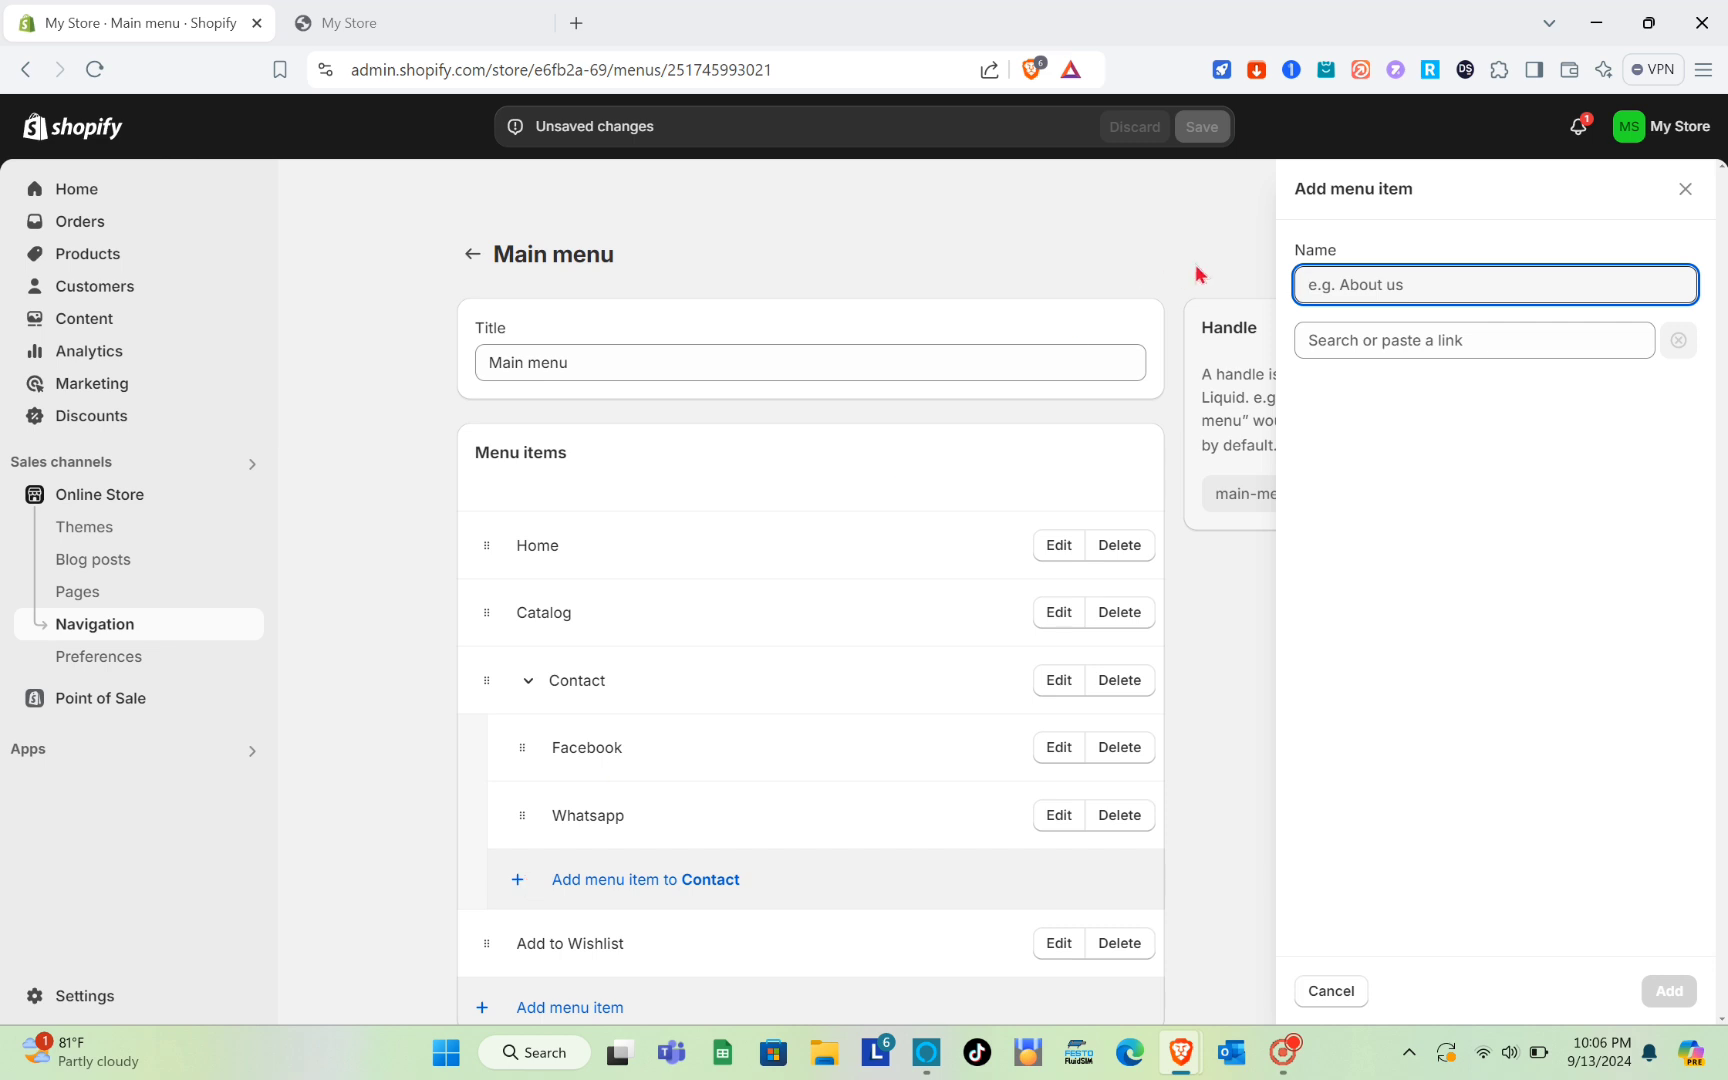
{"action": "type", "text": "Instagram"}
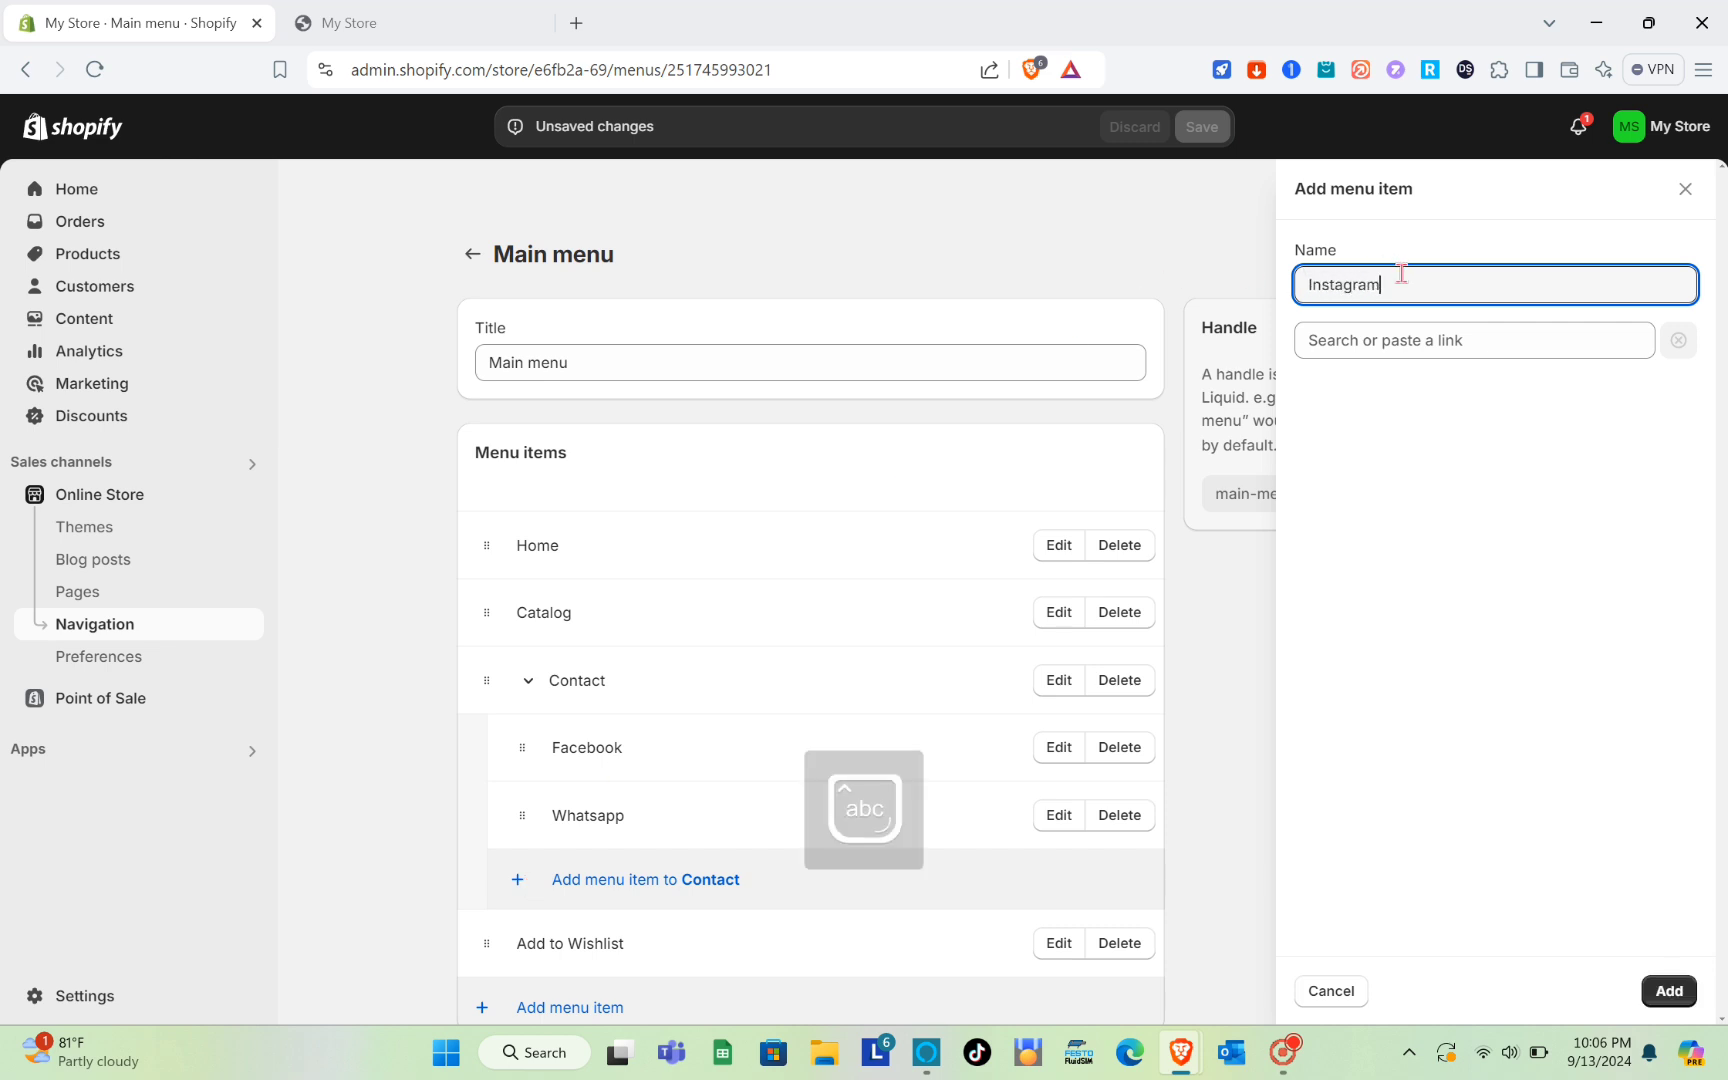
{"action": "left_click", "coordinate": [1415, 338]}
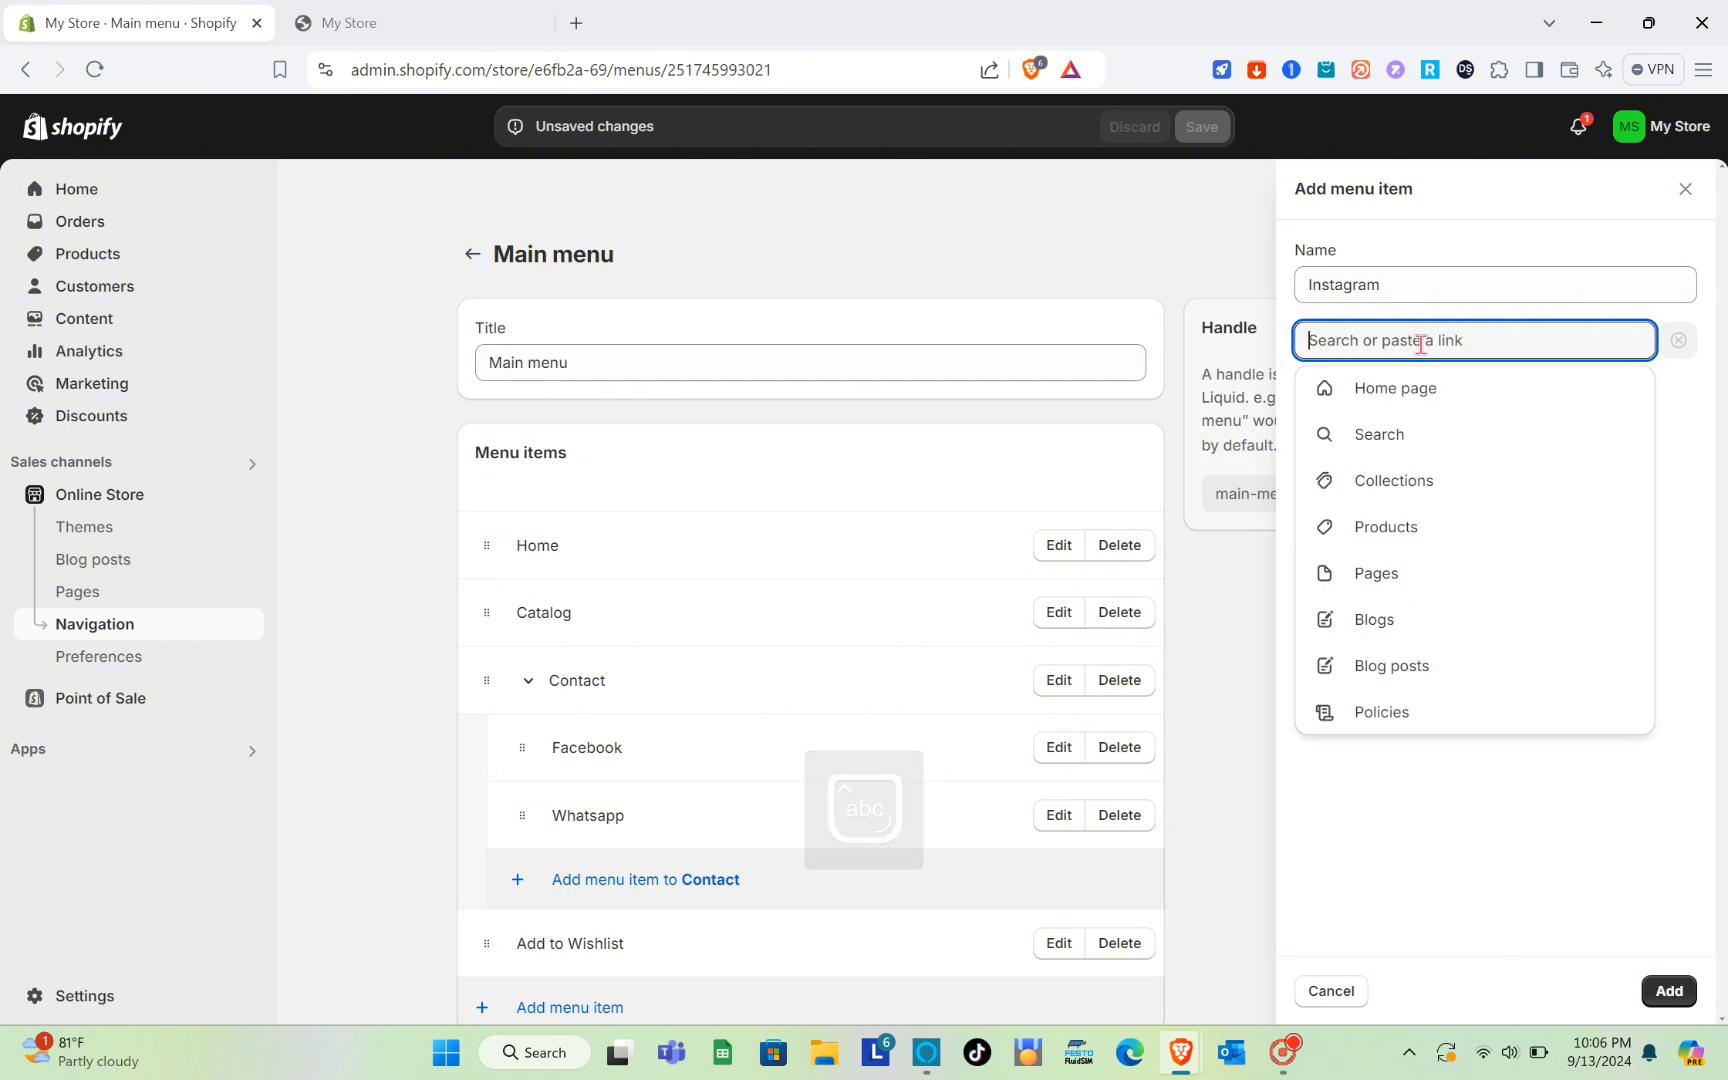
{"action": "type", "text": "https://www.facebook.com/home.php"}
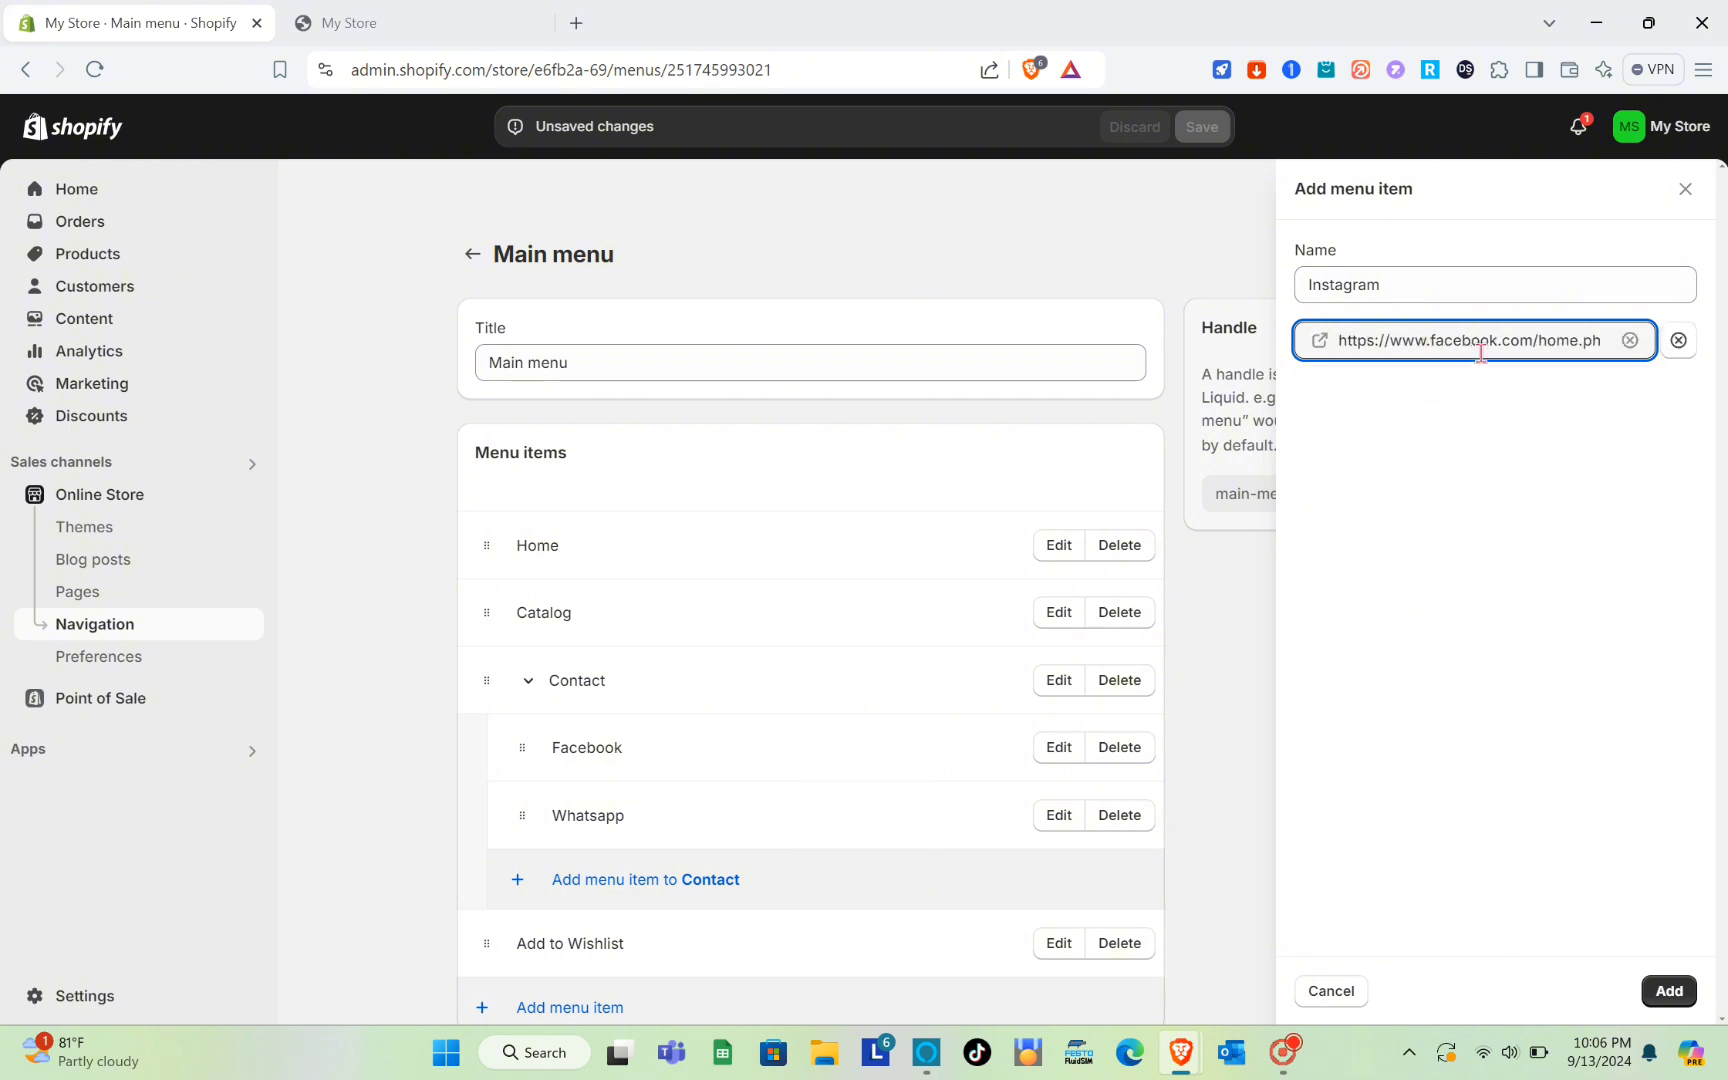
{"action": "left_click", "coordinate": [1669, 993]}
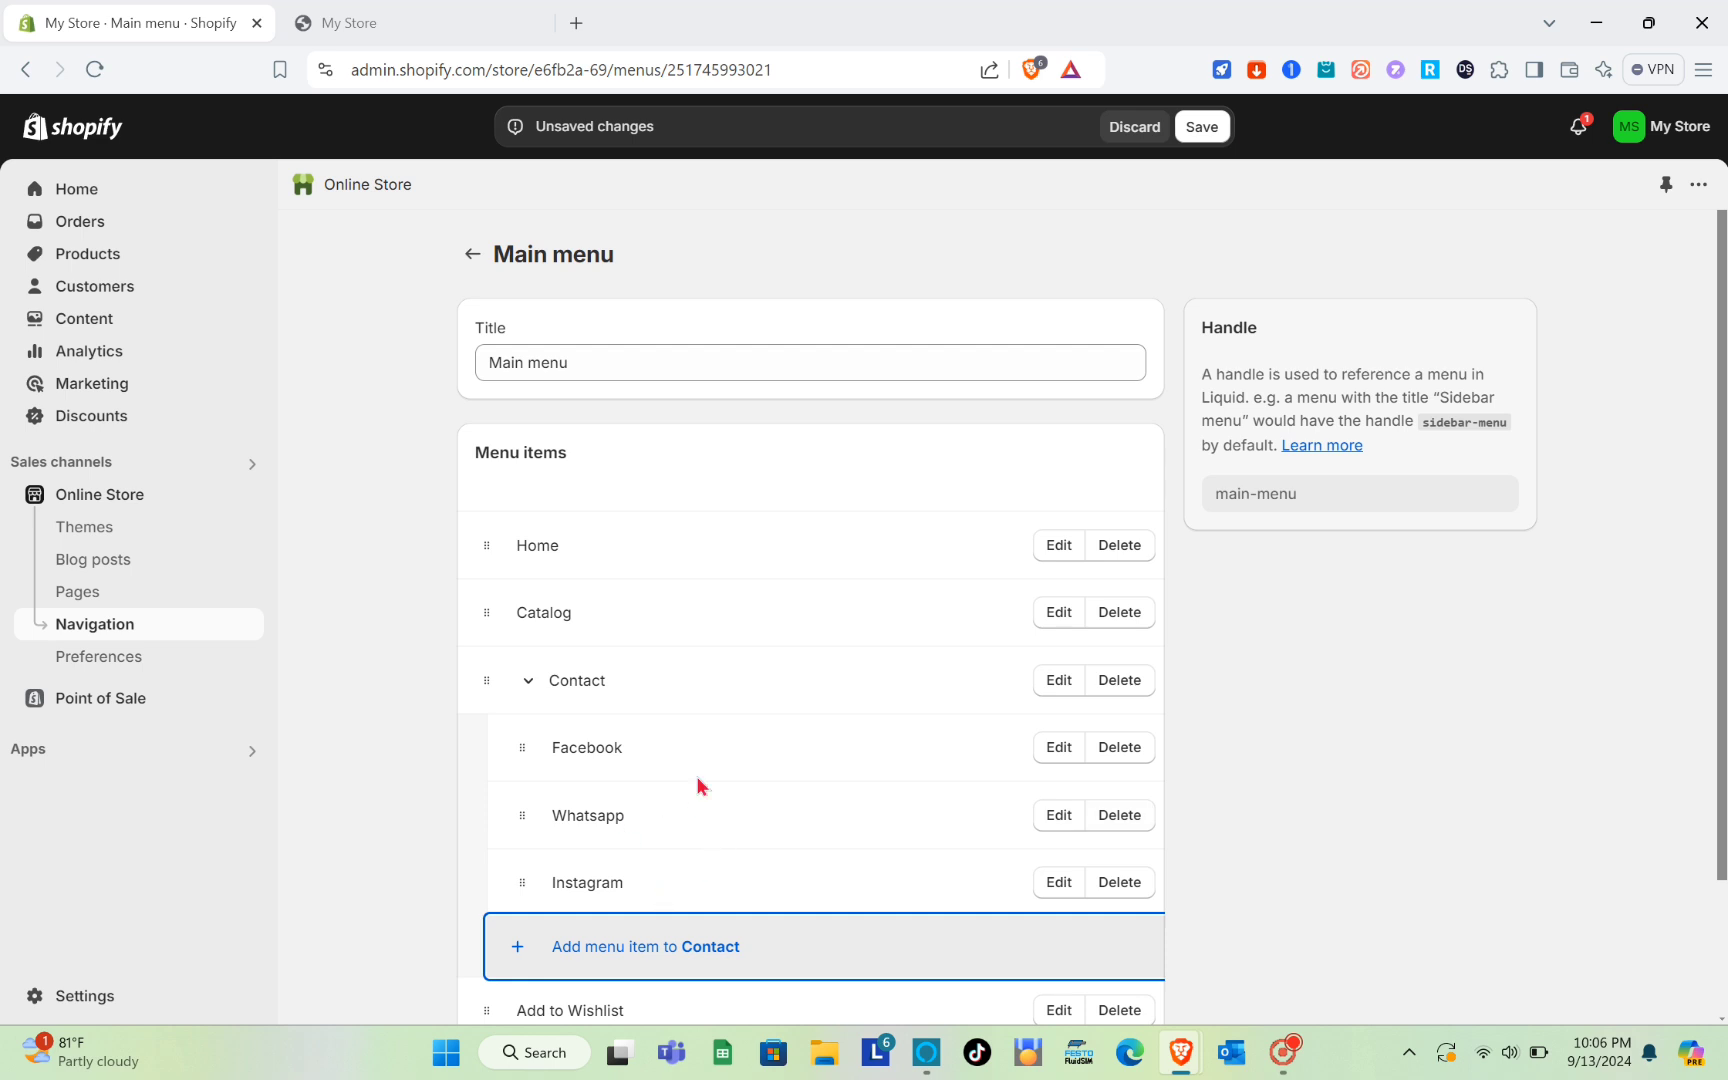
- Save the Main menu with the Facebook, Whatsapp and Instagram items nested under Contact
{"action": "scroll", "coordinate": [697, 862], "scroll_direction": "down", "scroll_amount": 2}
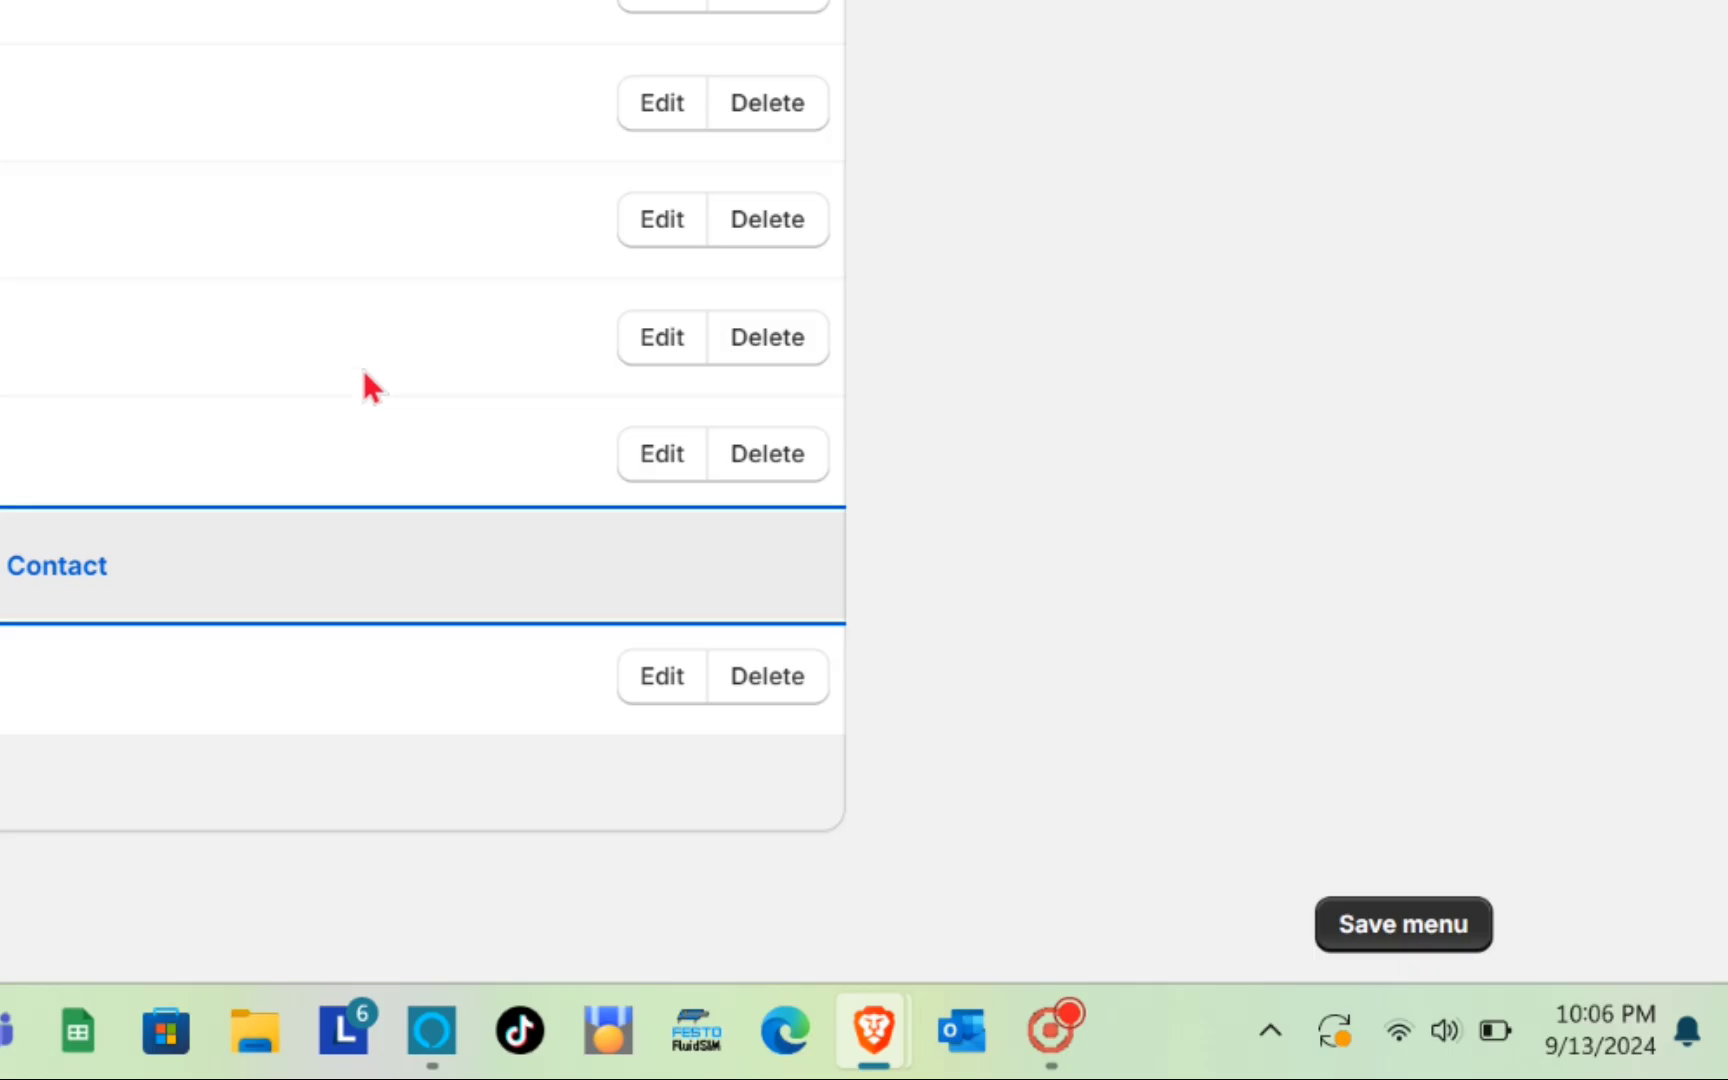
{"action": "scroll", "coordinate": [888, 680], "scroll_direction": "up", "scroll_amount": 2}
{"action": "scroll", "coordinate": [365, 378], "scroll_direction": "down", "scroll_amount": 3}
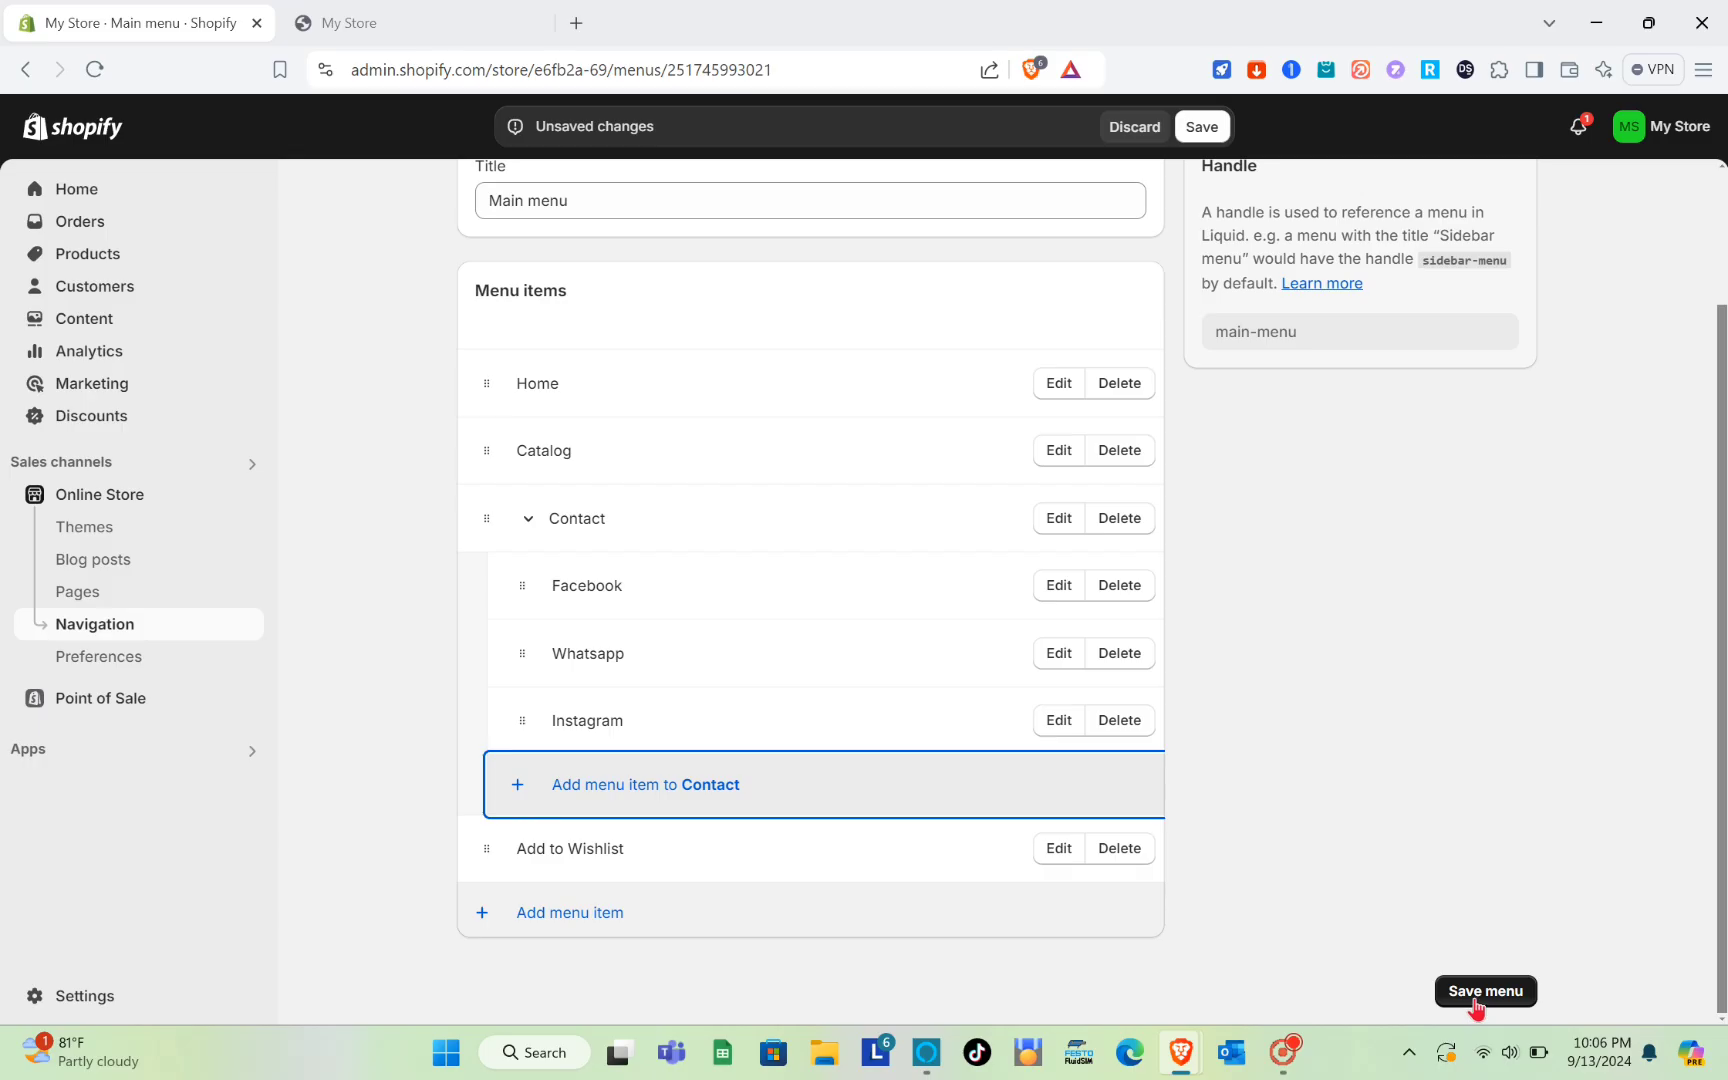
{"action": "left_click", "coordinate": [1400, 945]}
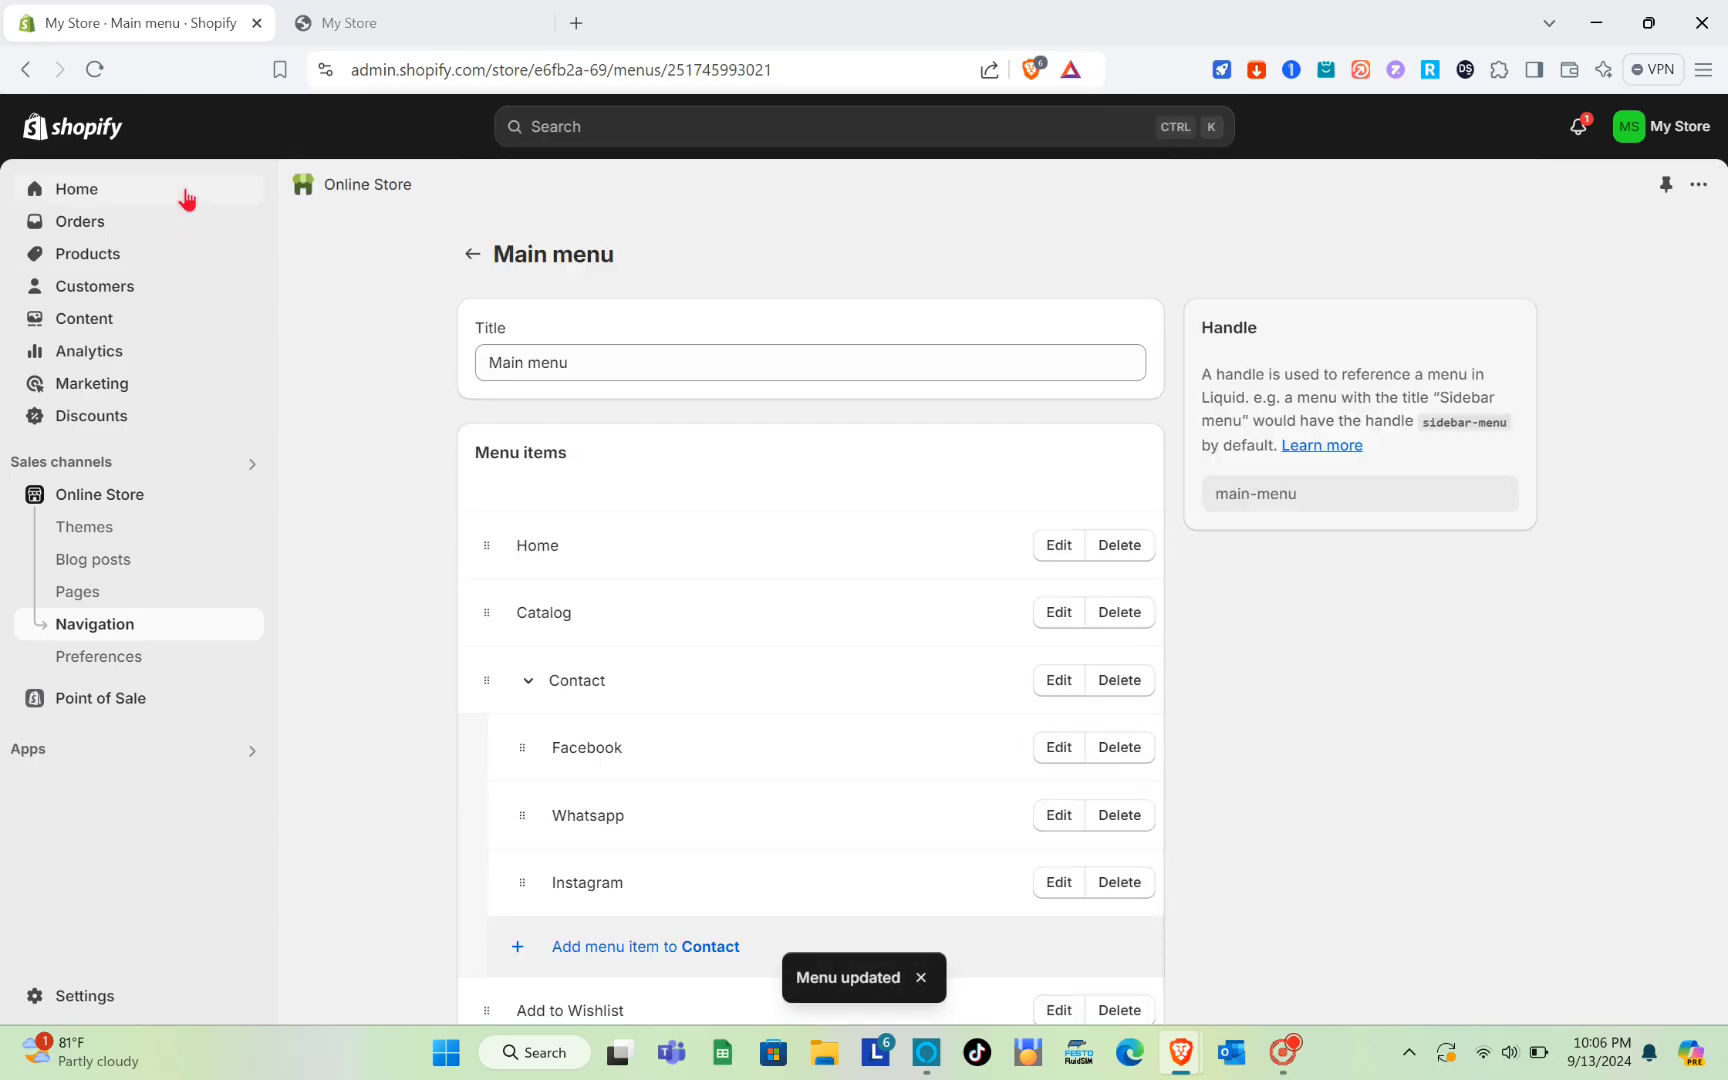
- Switch to the storefront, reload it and expand the Contact drop-down to check its items
{"action": "left_click", "coordinate": [345, 24]}
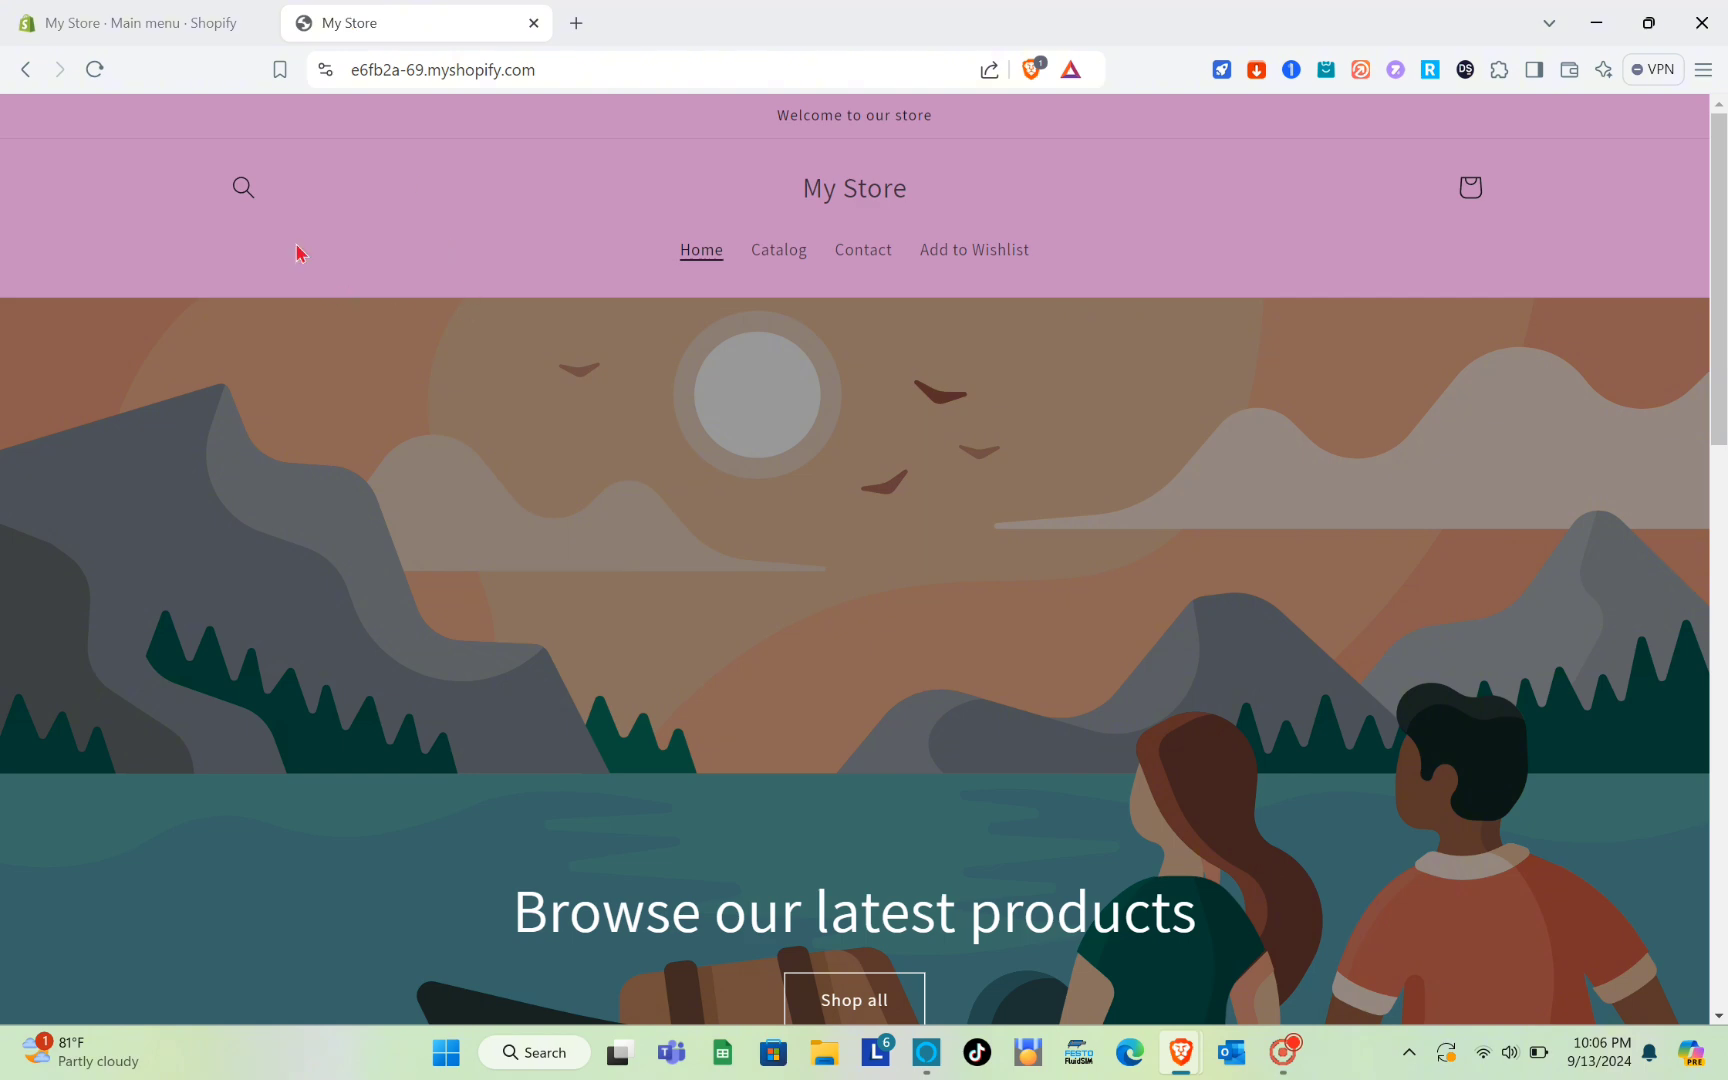
{"action": "left_click", "coordinate": [91, 78]}
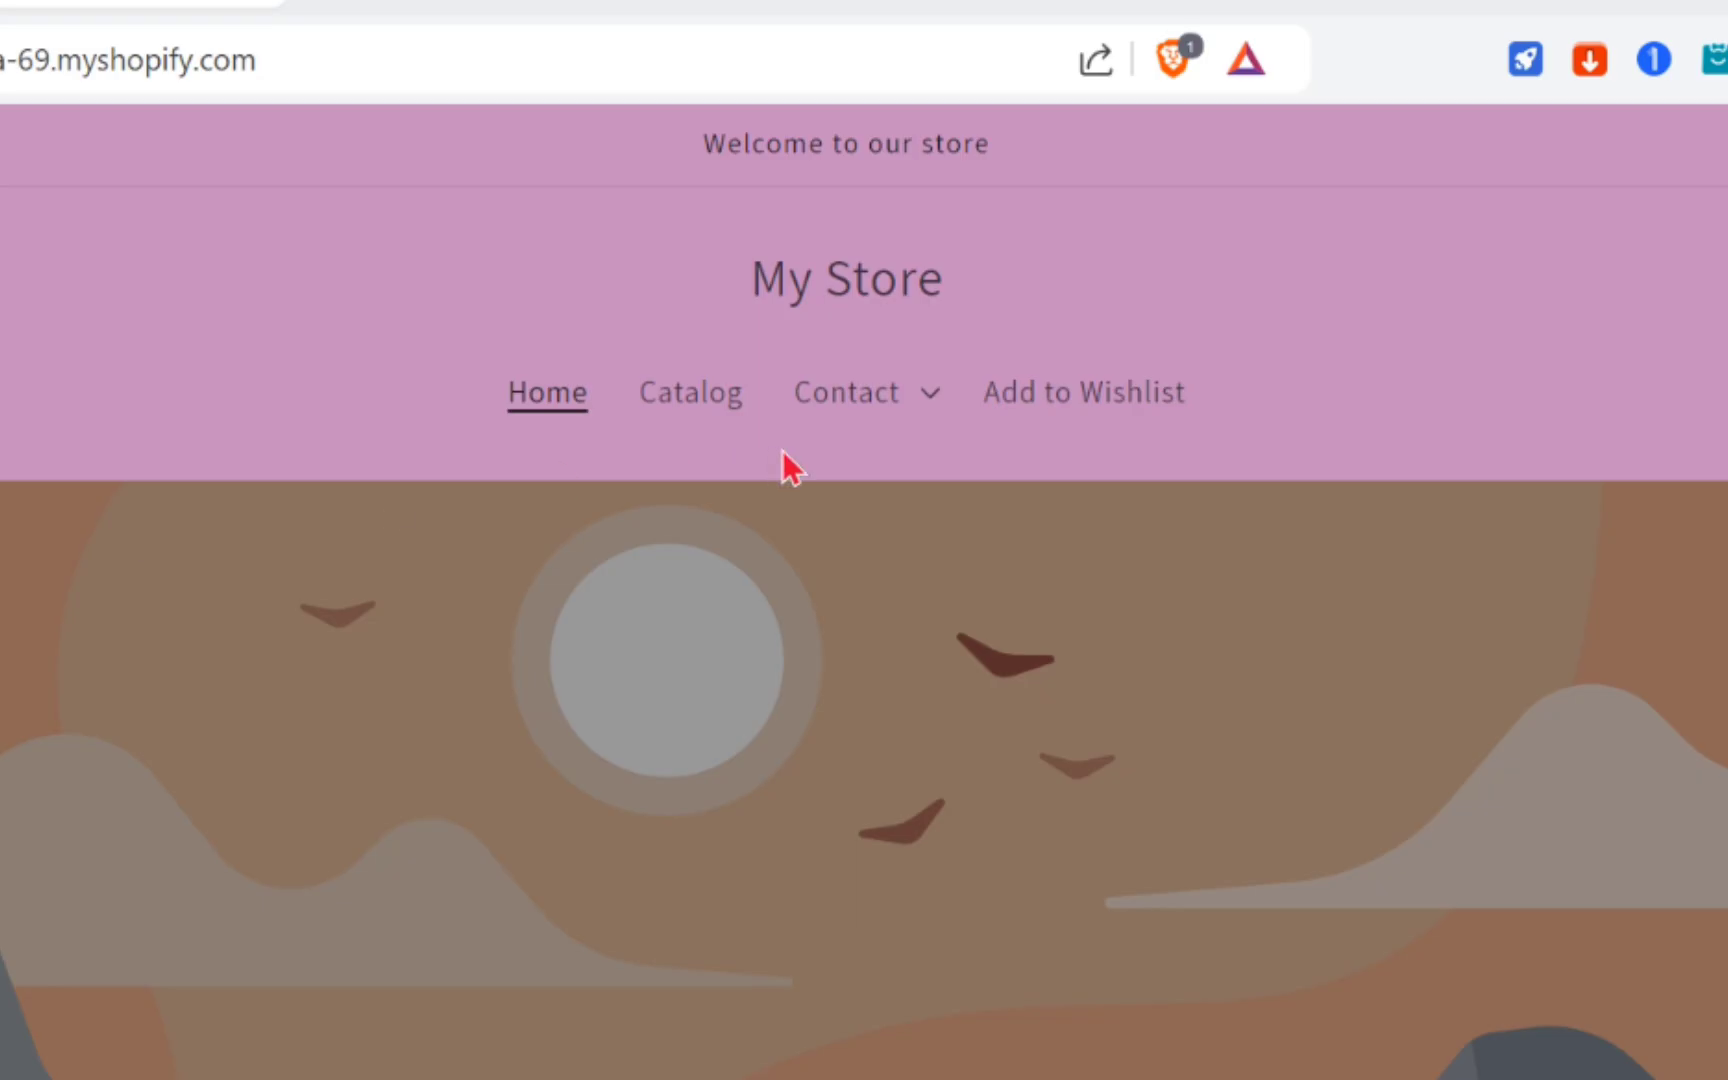
{"action": "left_click", "coordinate": [930, 418]}
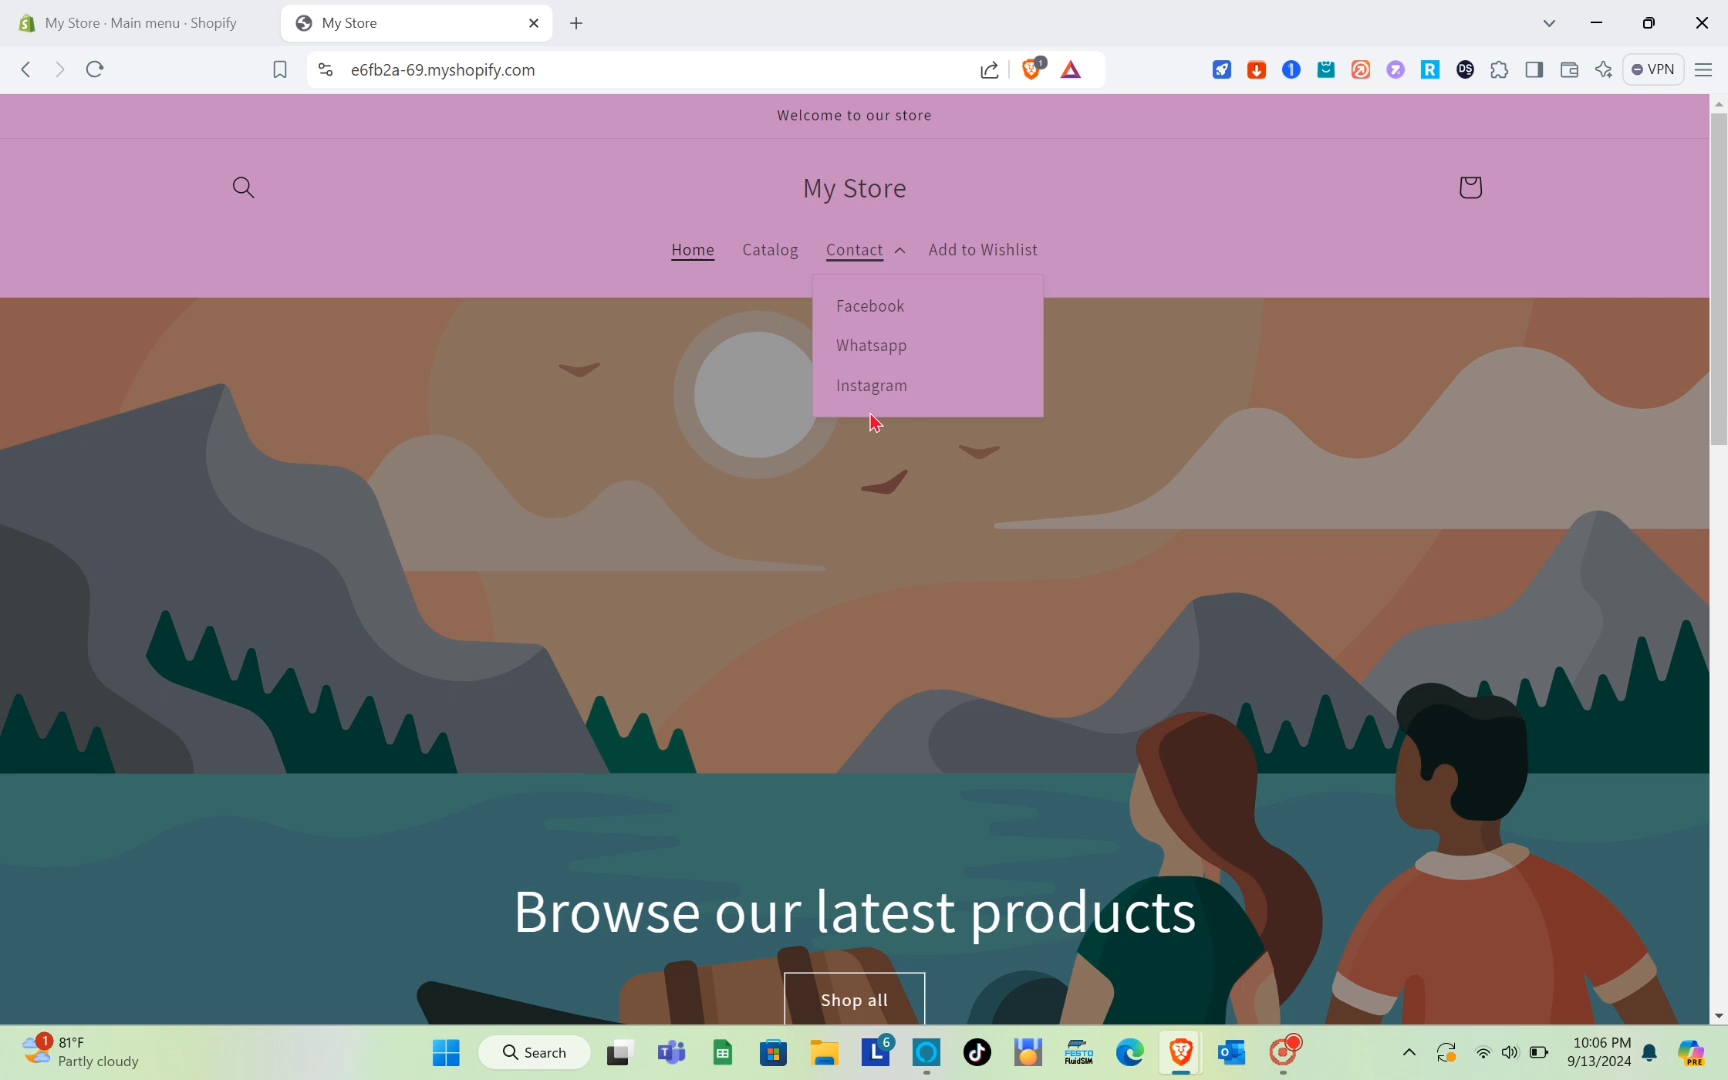
- Return to the store admin and add a top-level menu item named Products linking to All products
{"action": "left_click", "coordinate": [80, 20]}
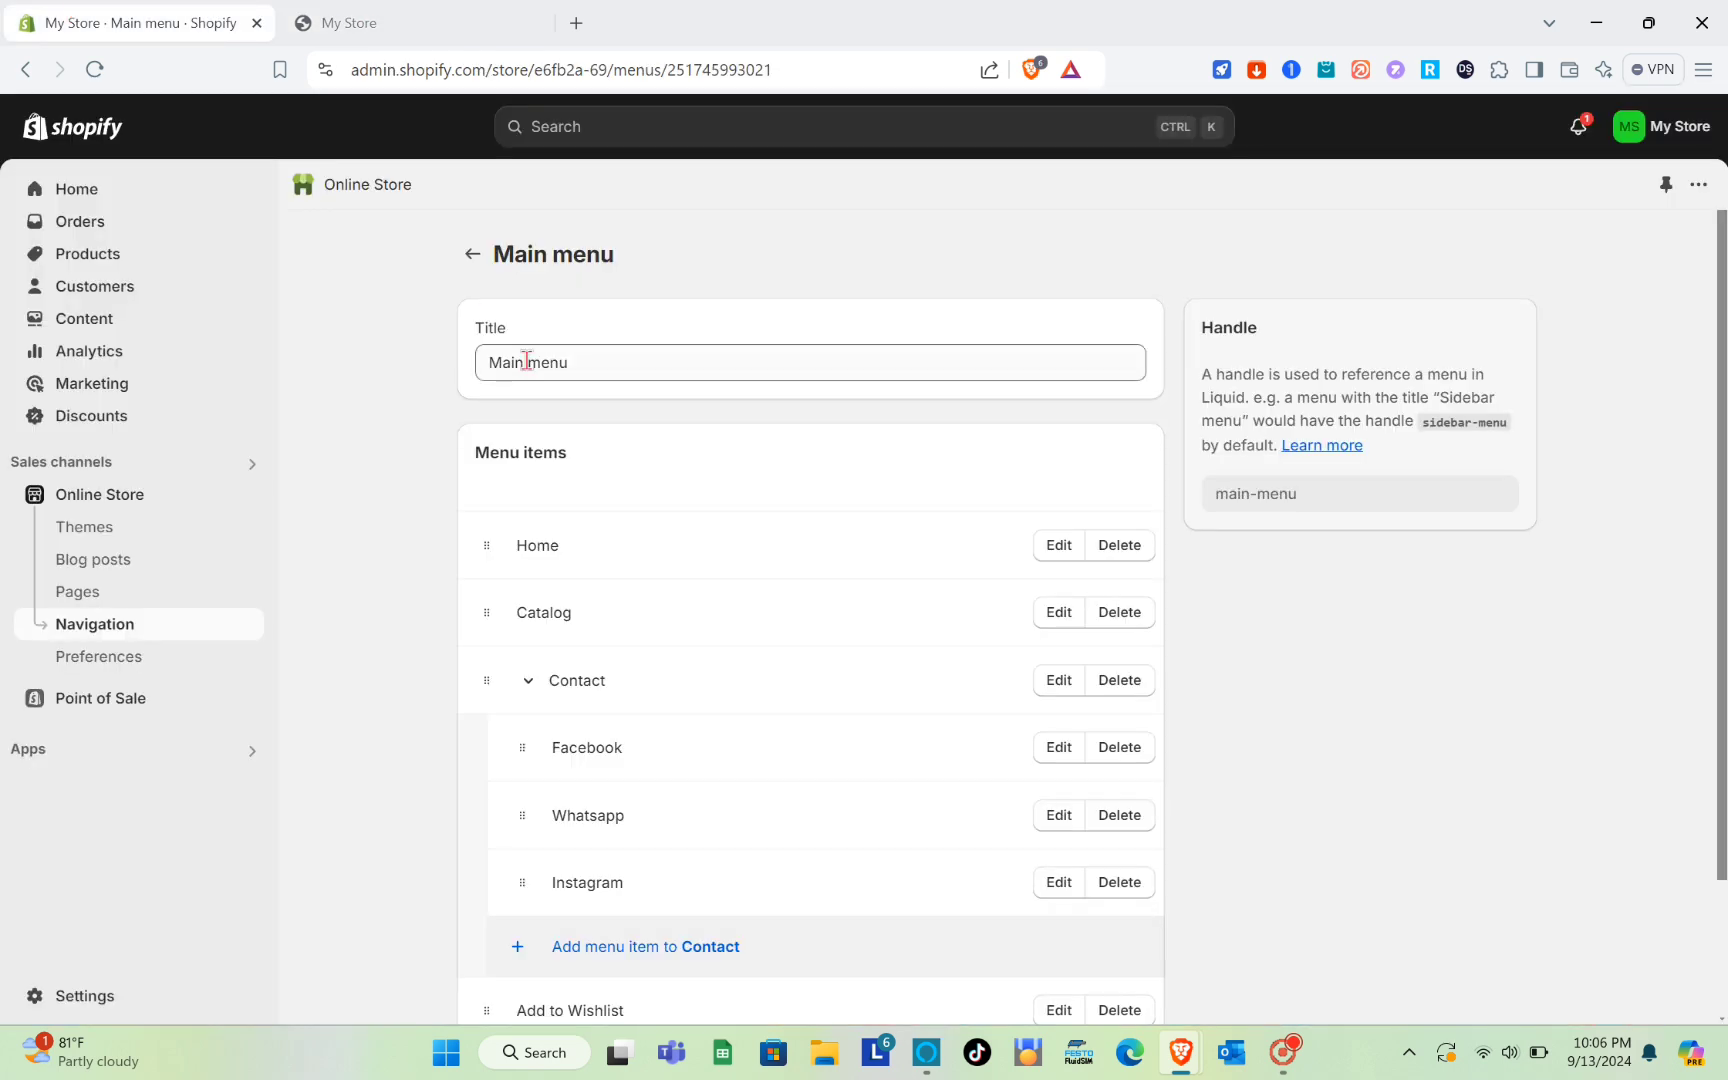
{"action": "scroll", "coordinate": [740, 670], "scroll_direction": "down", "scroll_amount": 2}
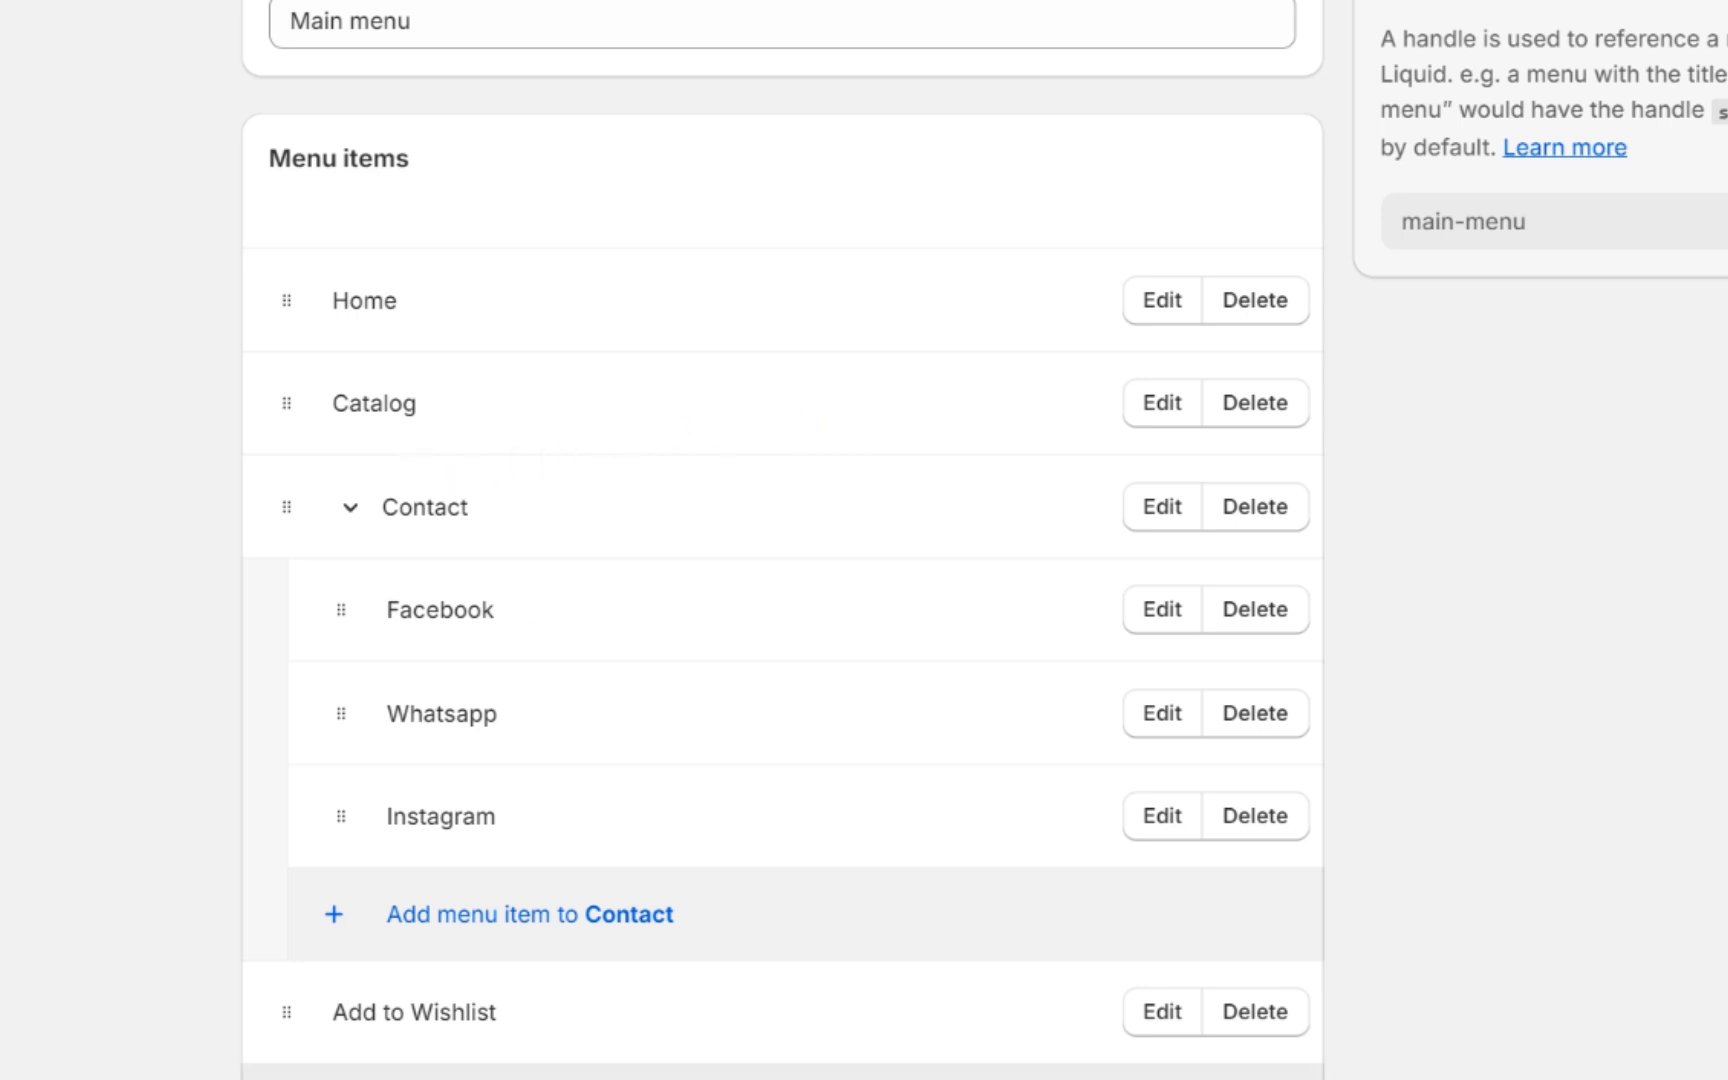
{"action": "left_click", "coordinate": [577, 910]}
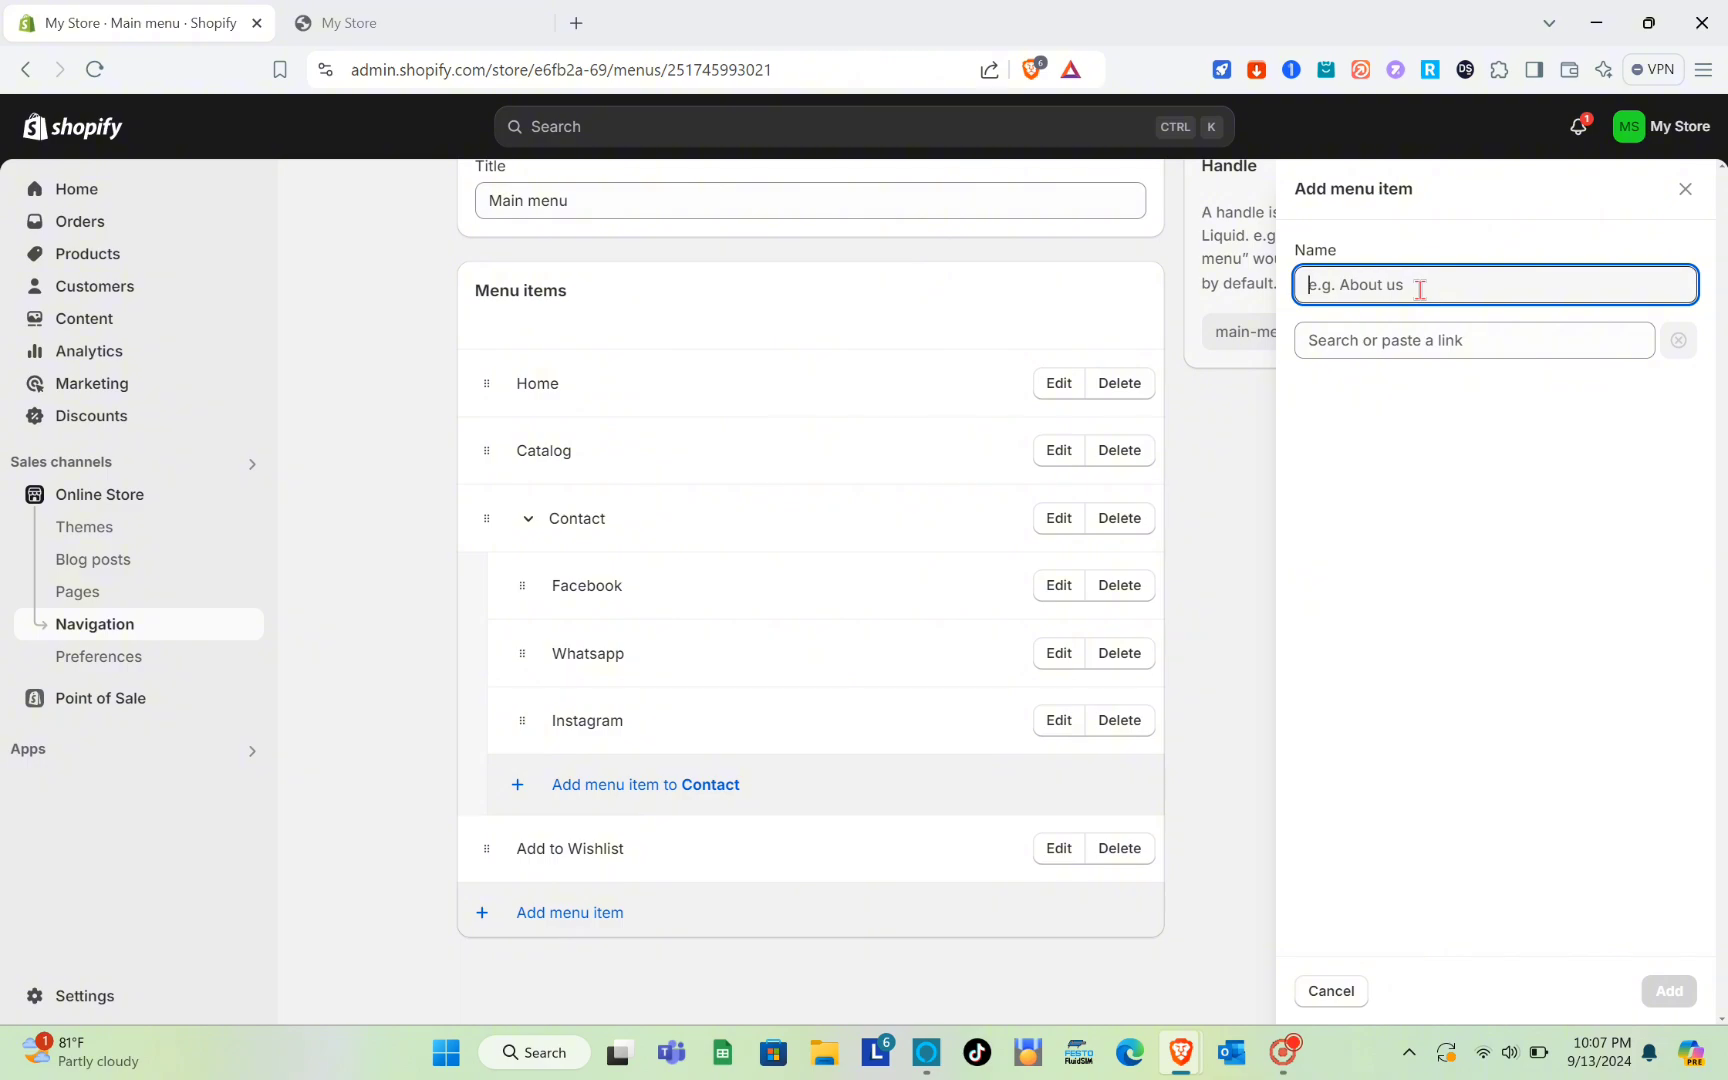
{"action": "type", "text": "Pro"}
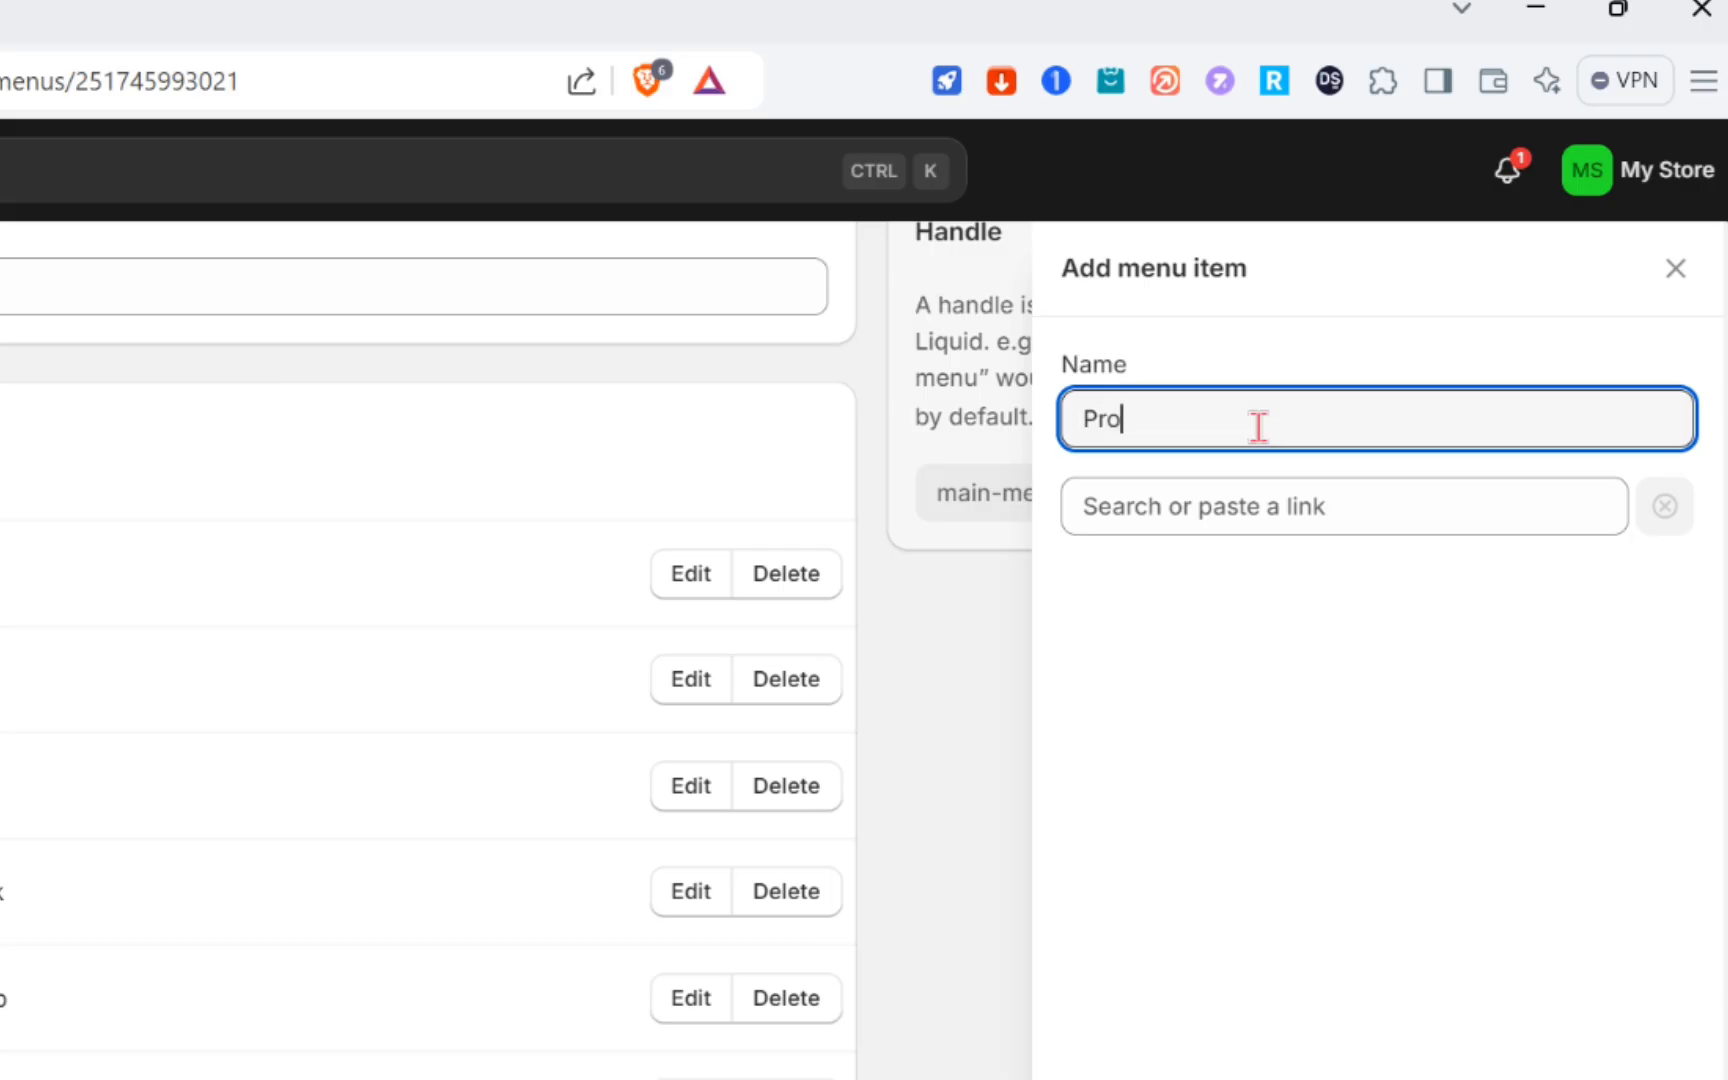
{"action": "type", "text": "ducts"}
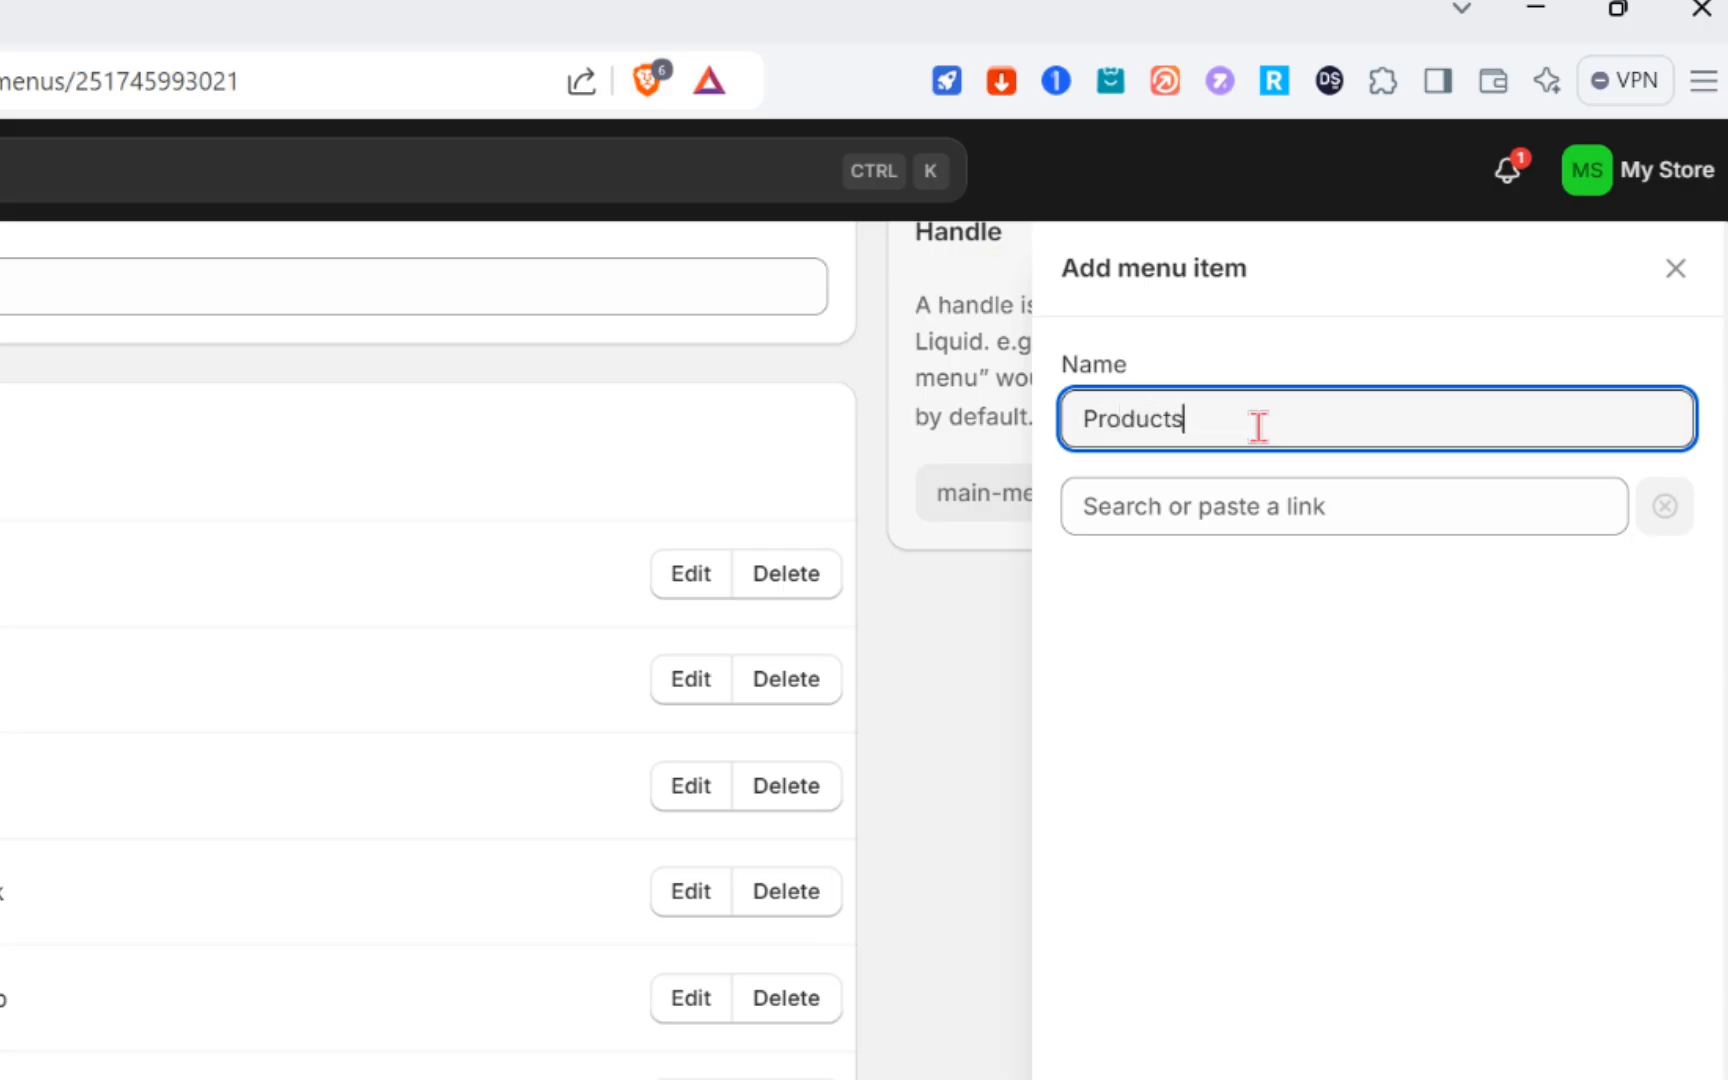
{"action": "left_click", "coordinate": [1230, 505]}
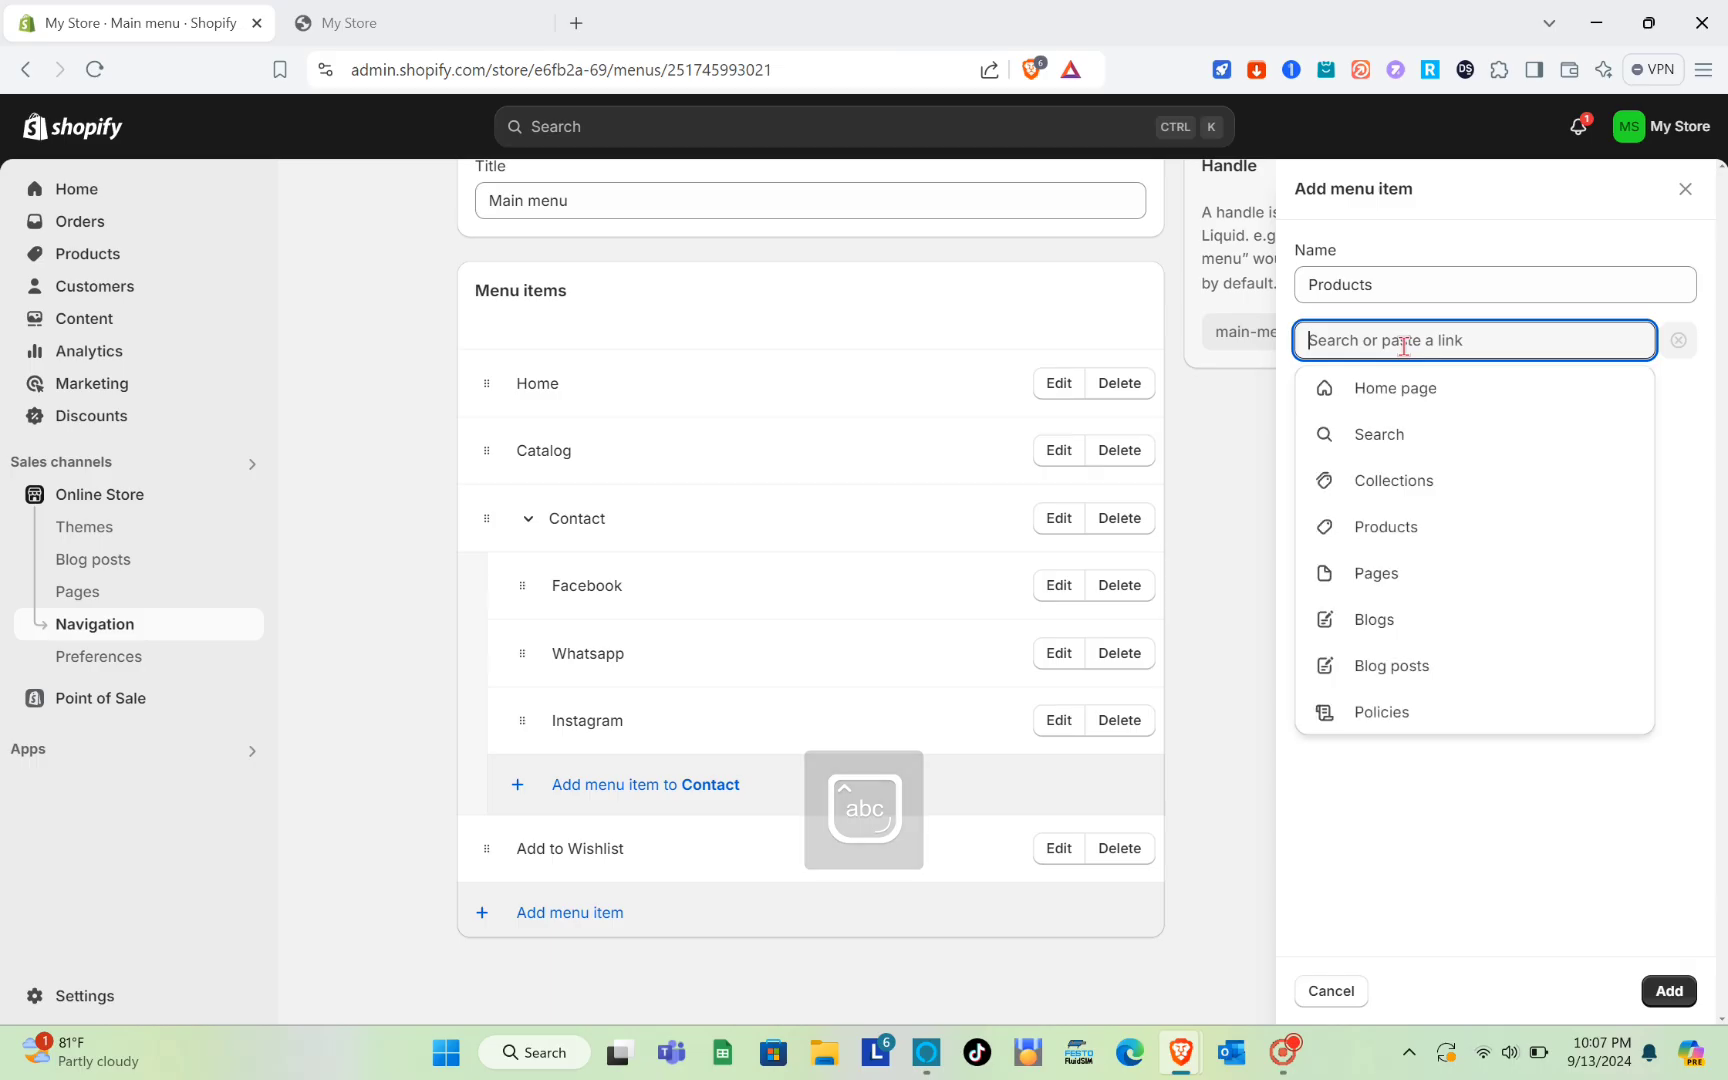
{"action": "left_click", "coordinate": [1390, 530]}
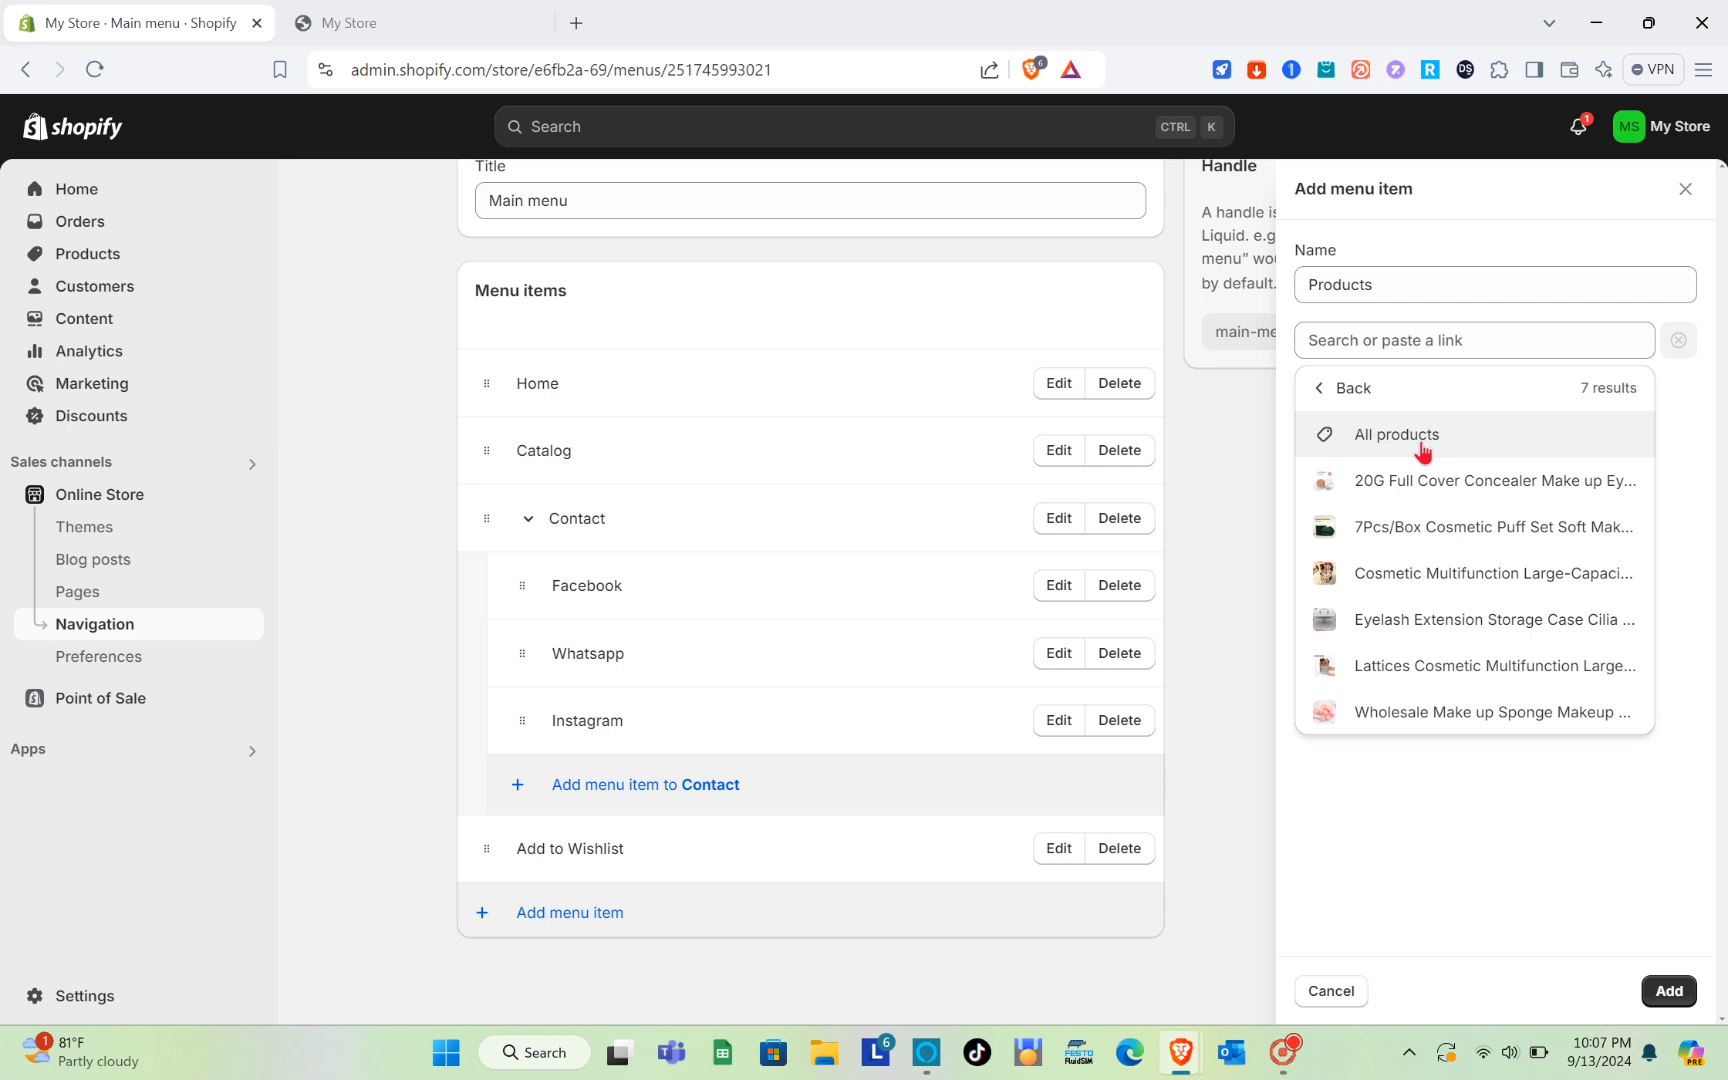
{"action": "left_click", "coordinate": [1422, 440]}
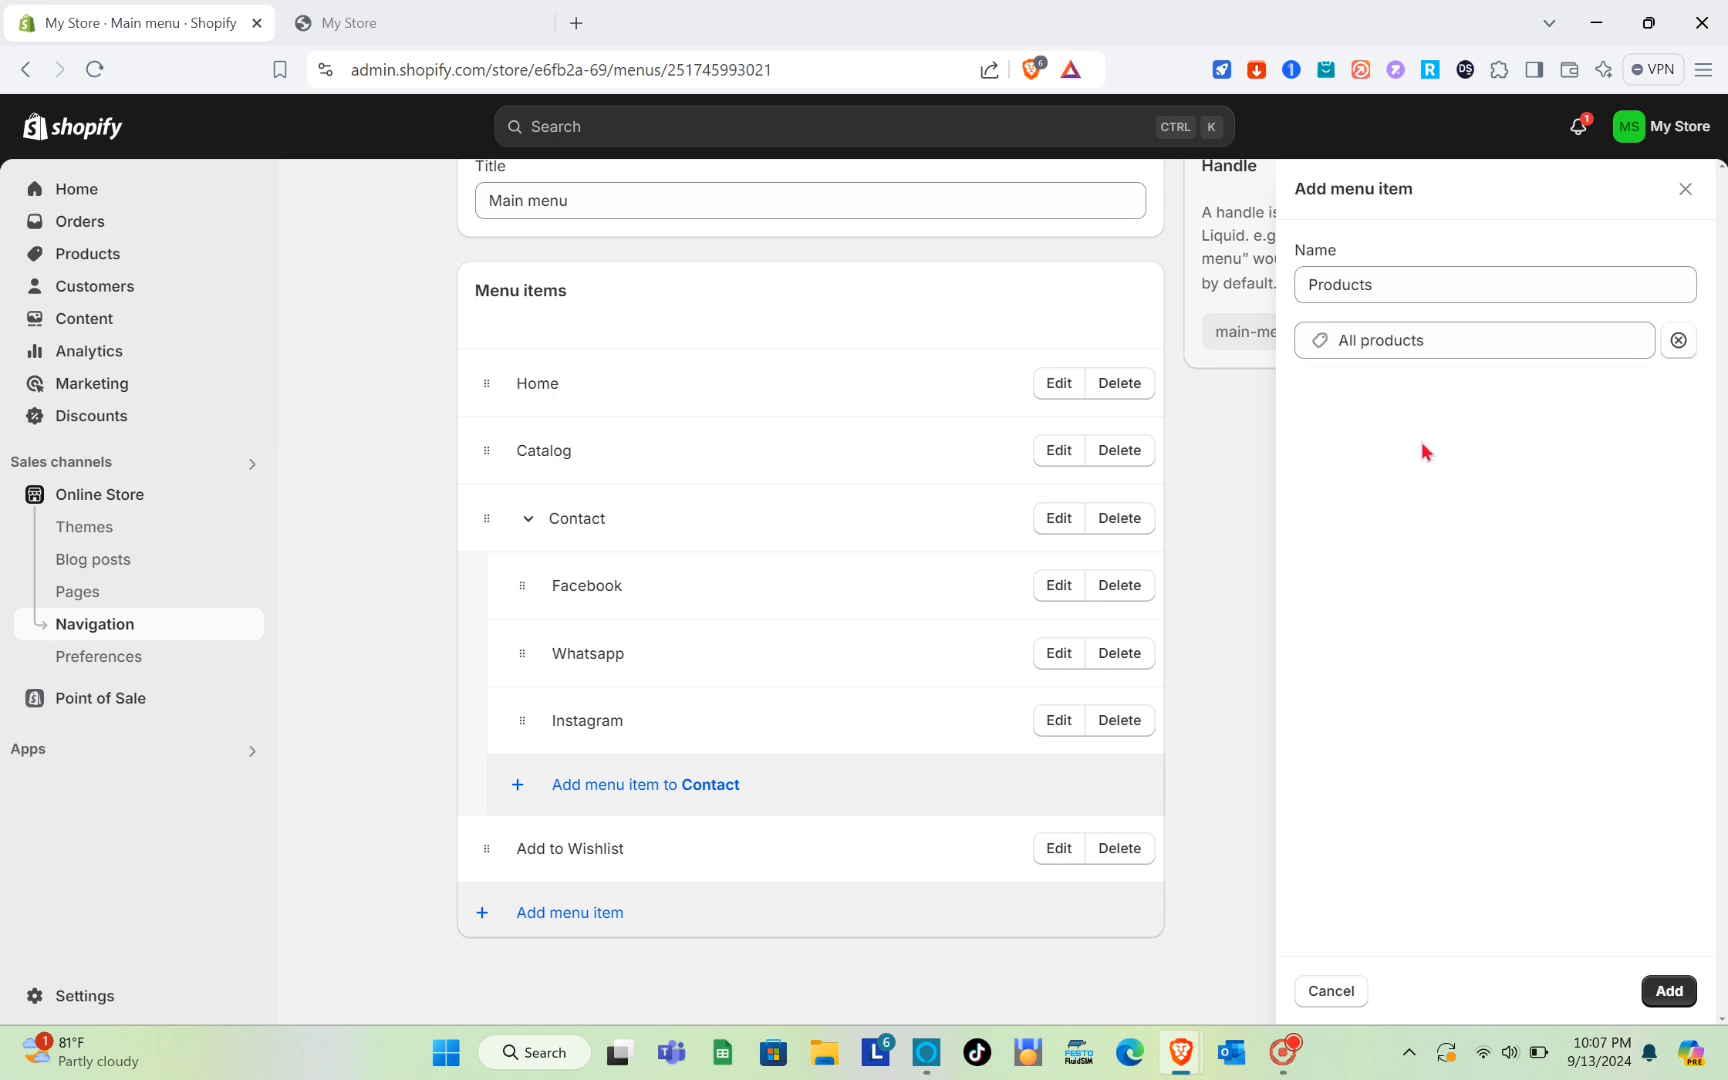
{"action": "left_click", "coordinate": [1682, 1001]}
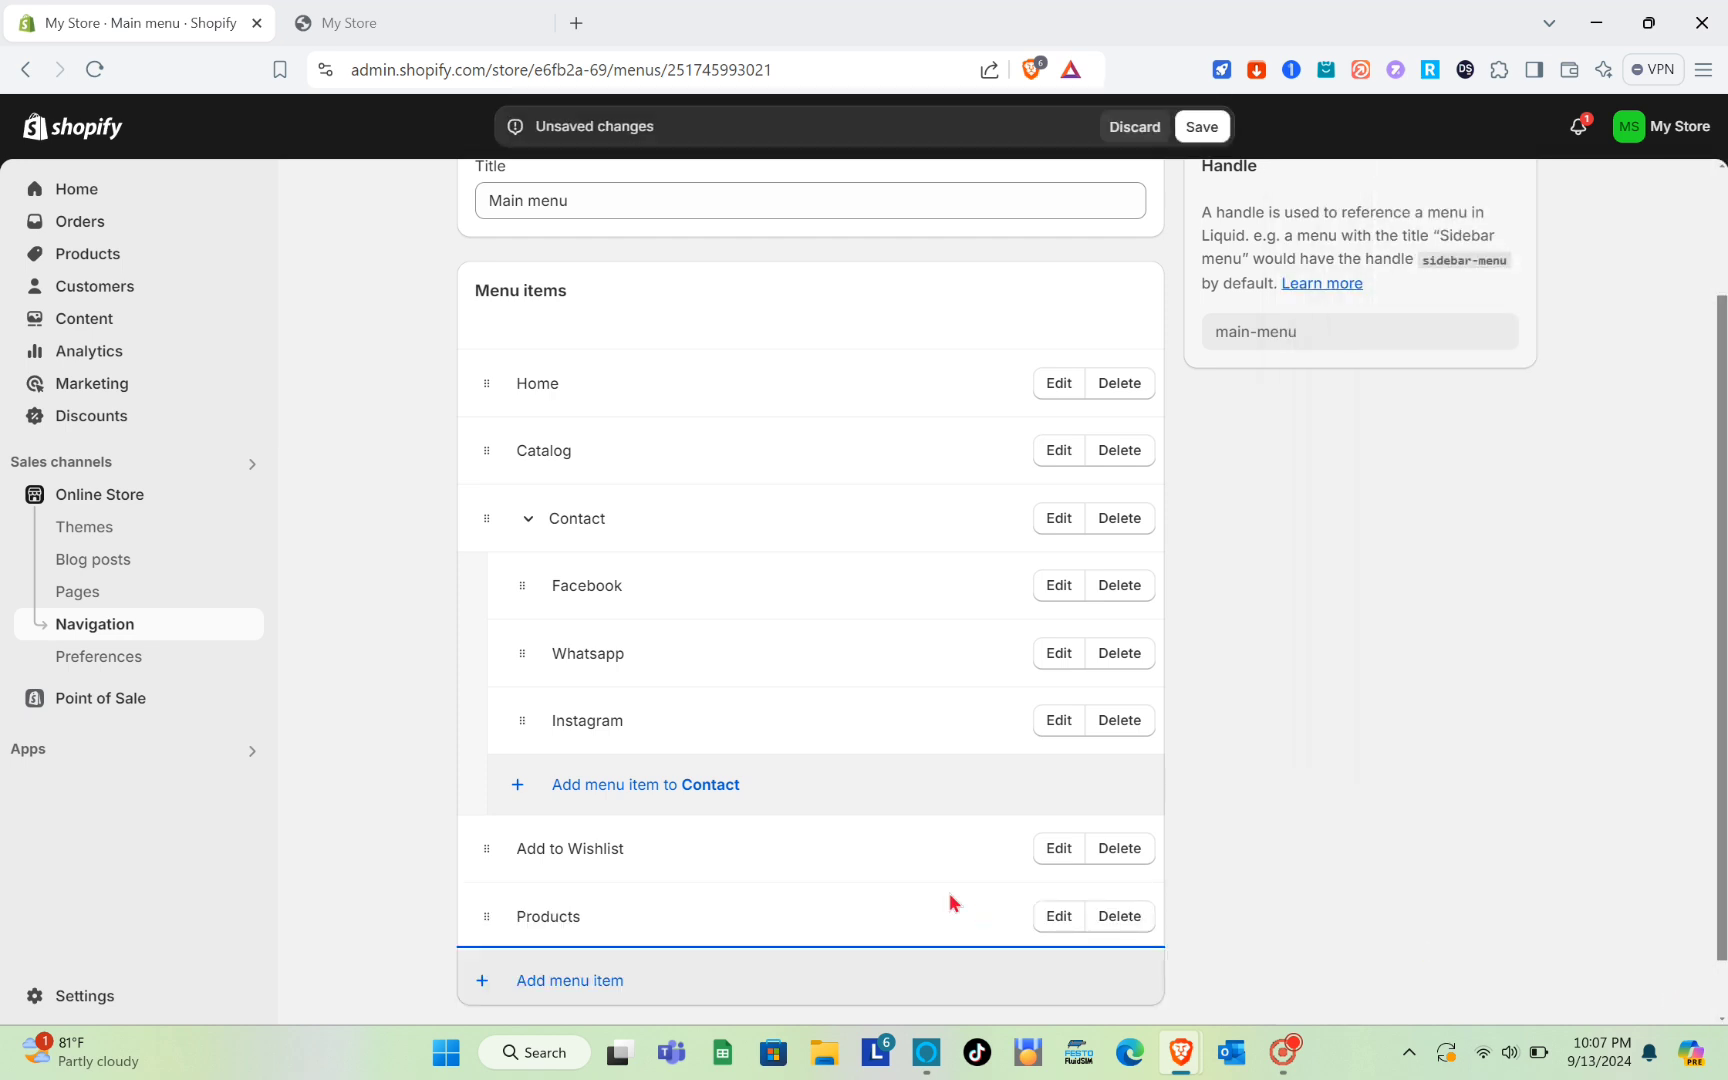
- Nest the Products item under Catalog and save the menu
{"action": "scroll", "coordinate": [660, 868], "scroll_direction": "down", "scroll_amount": 1}
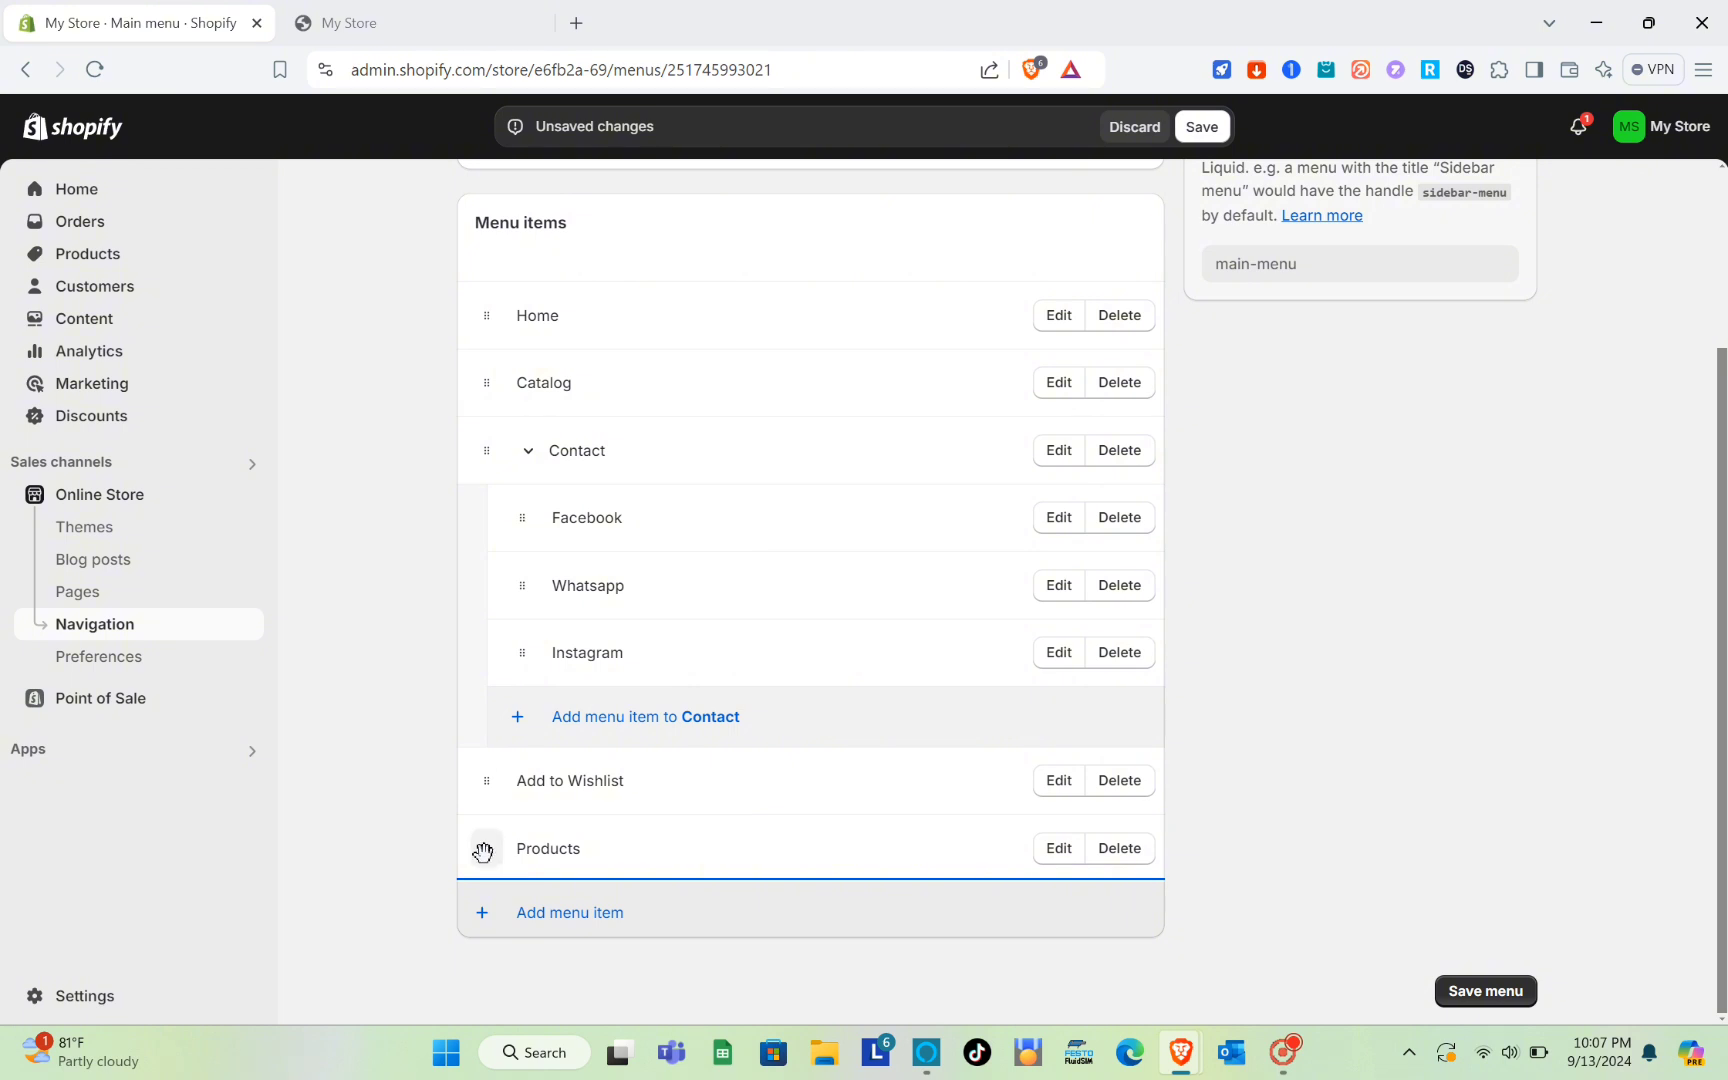
{"action": "left_click_drag", "start_coordinate": [486, 853], "coordinate": [726, 490]}
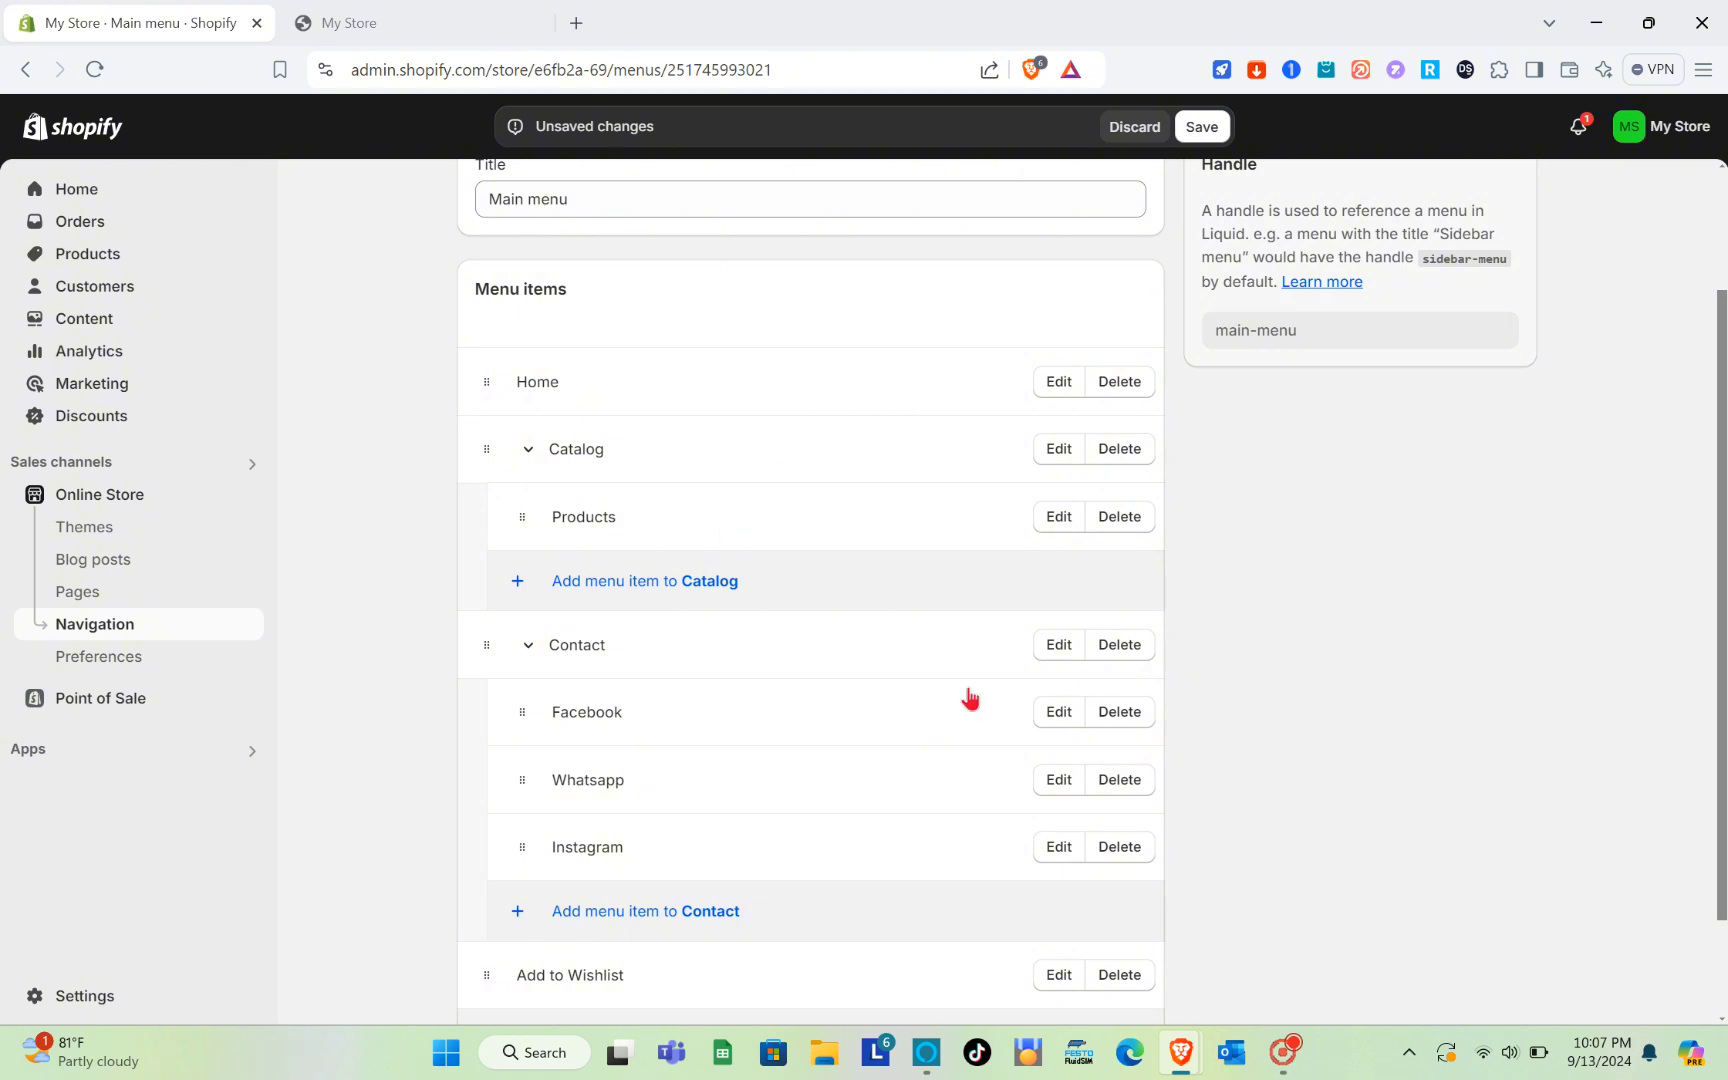
{"action": "scroll", "coordinate": [968, 698], "scroll_direction": "down", "scroll_amount": 2}
{"action": "left_click", "coordinate": [1487, 992]}
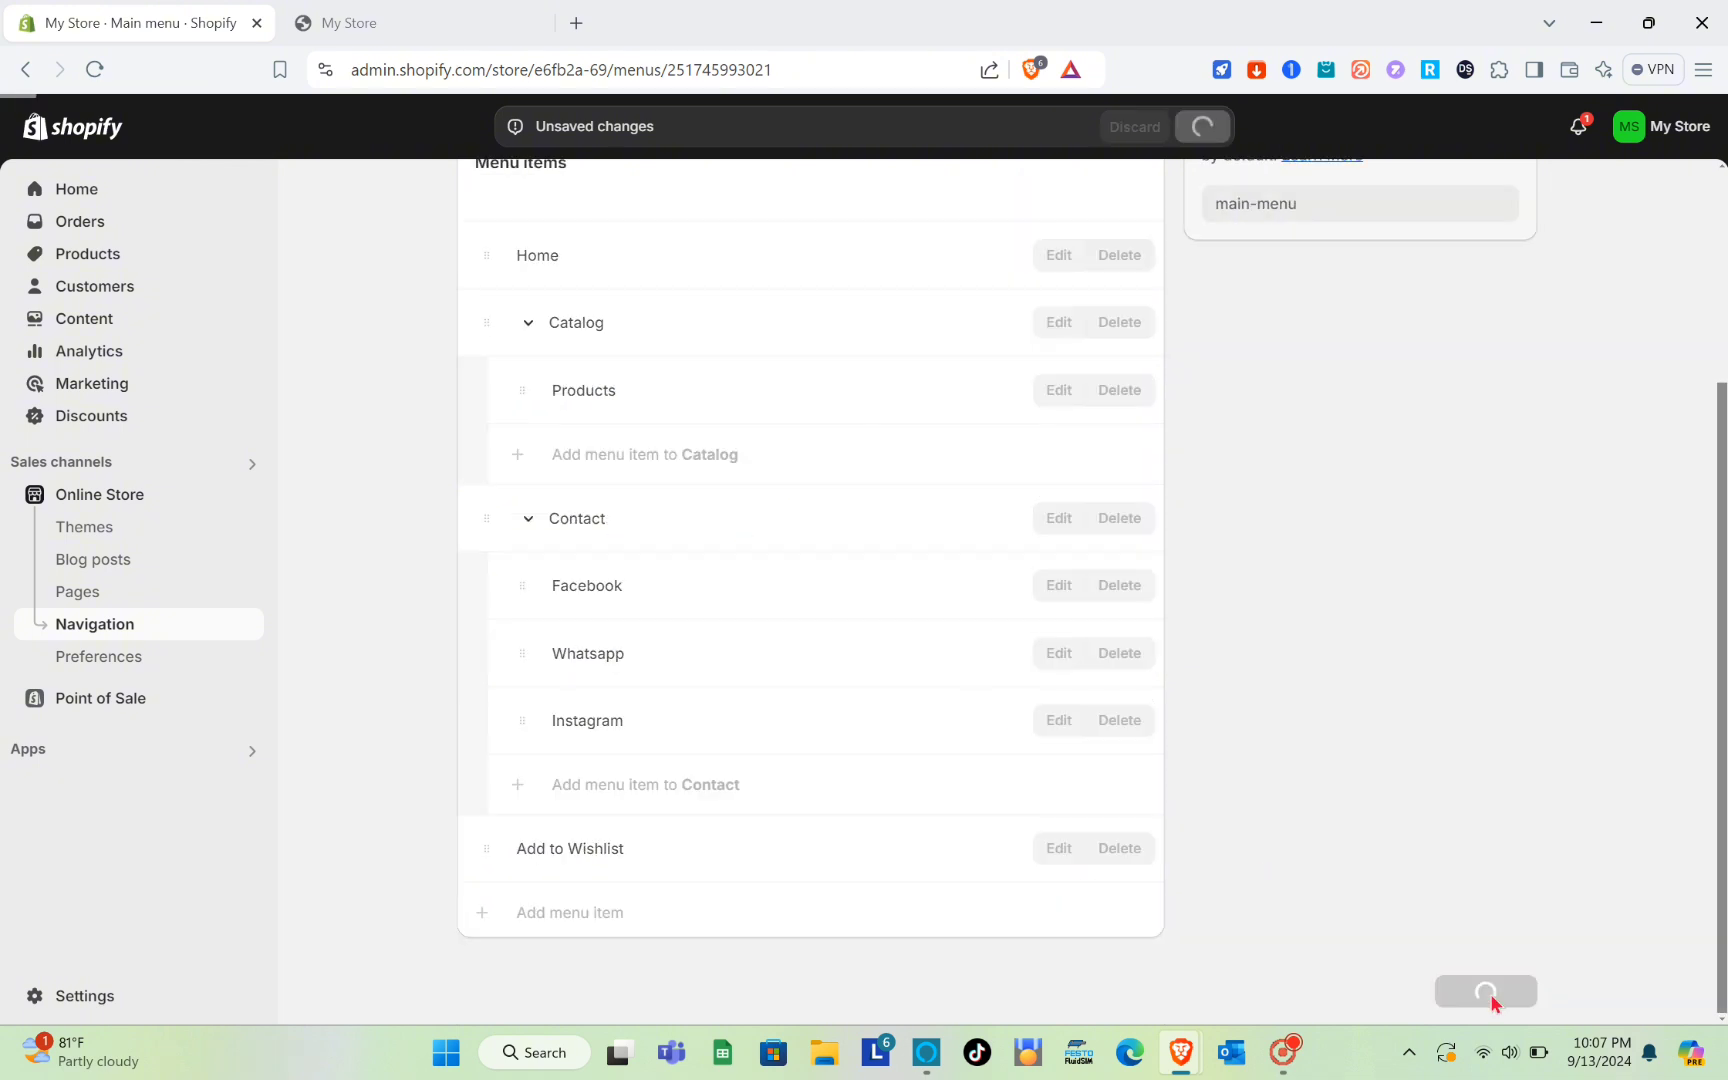
- Reload the storefront and check the Catalog entry, its product page and the Contact drop-down
{"action": "left_click", "coordinate": [484, 12]}
{"action": "left_click", "coordinate": [94, 69]}
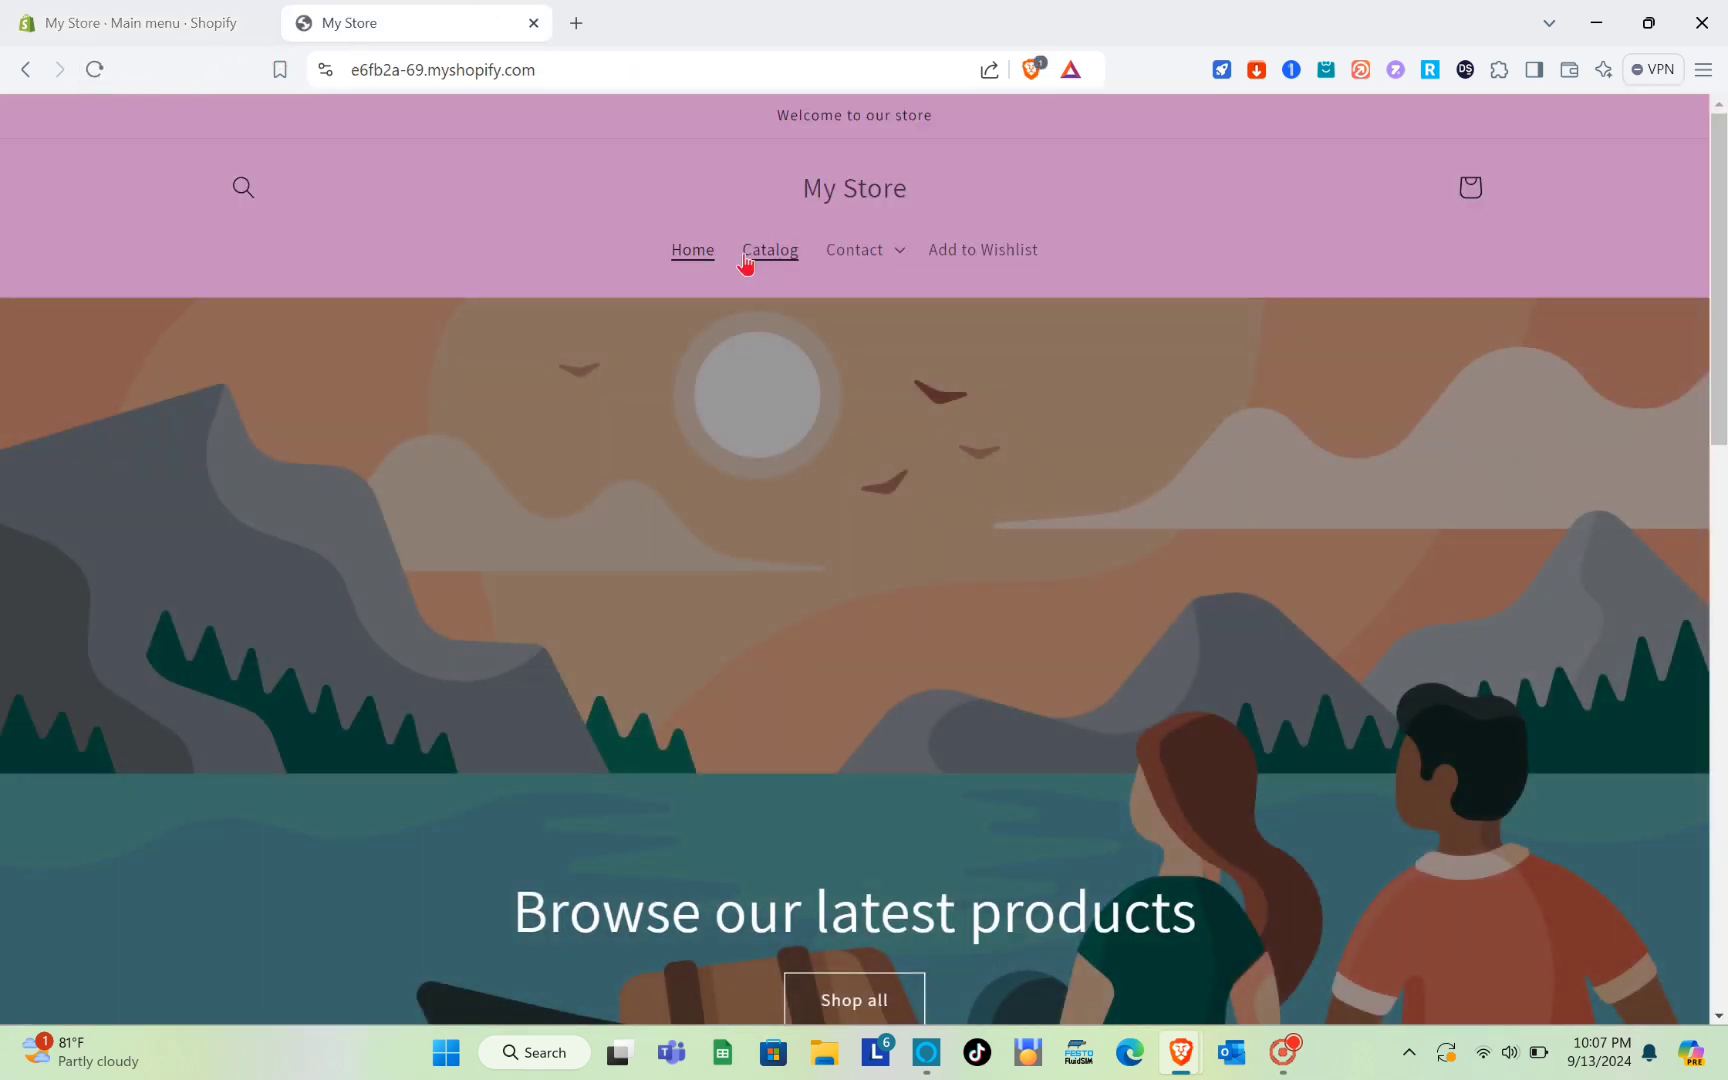
{"action": "left_click", "coordinate": [789, 256]}
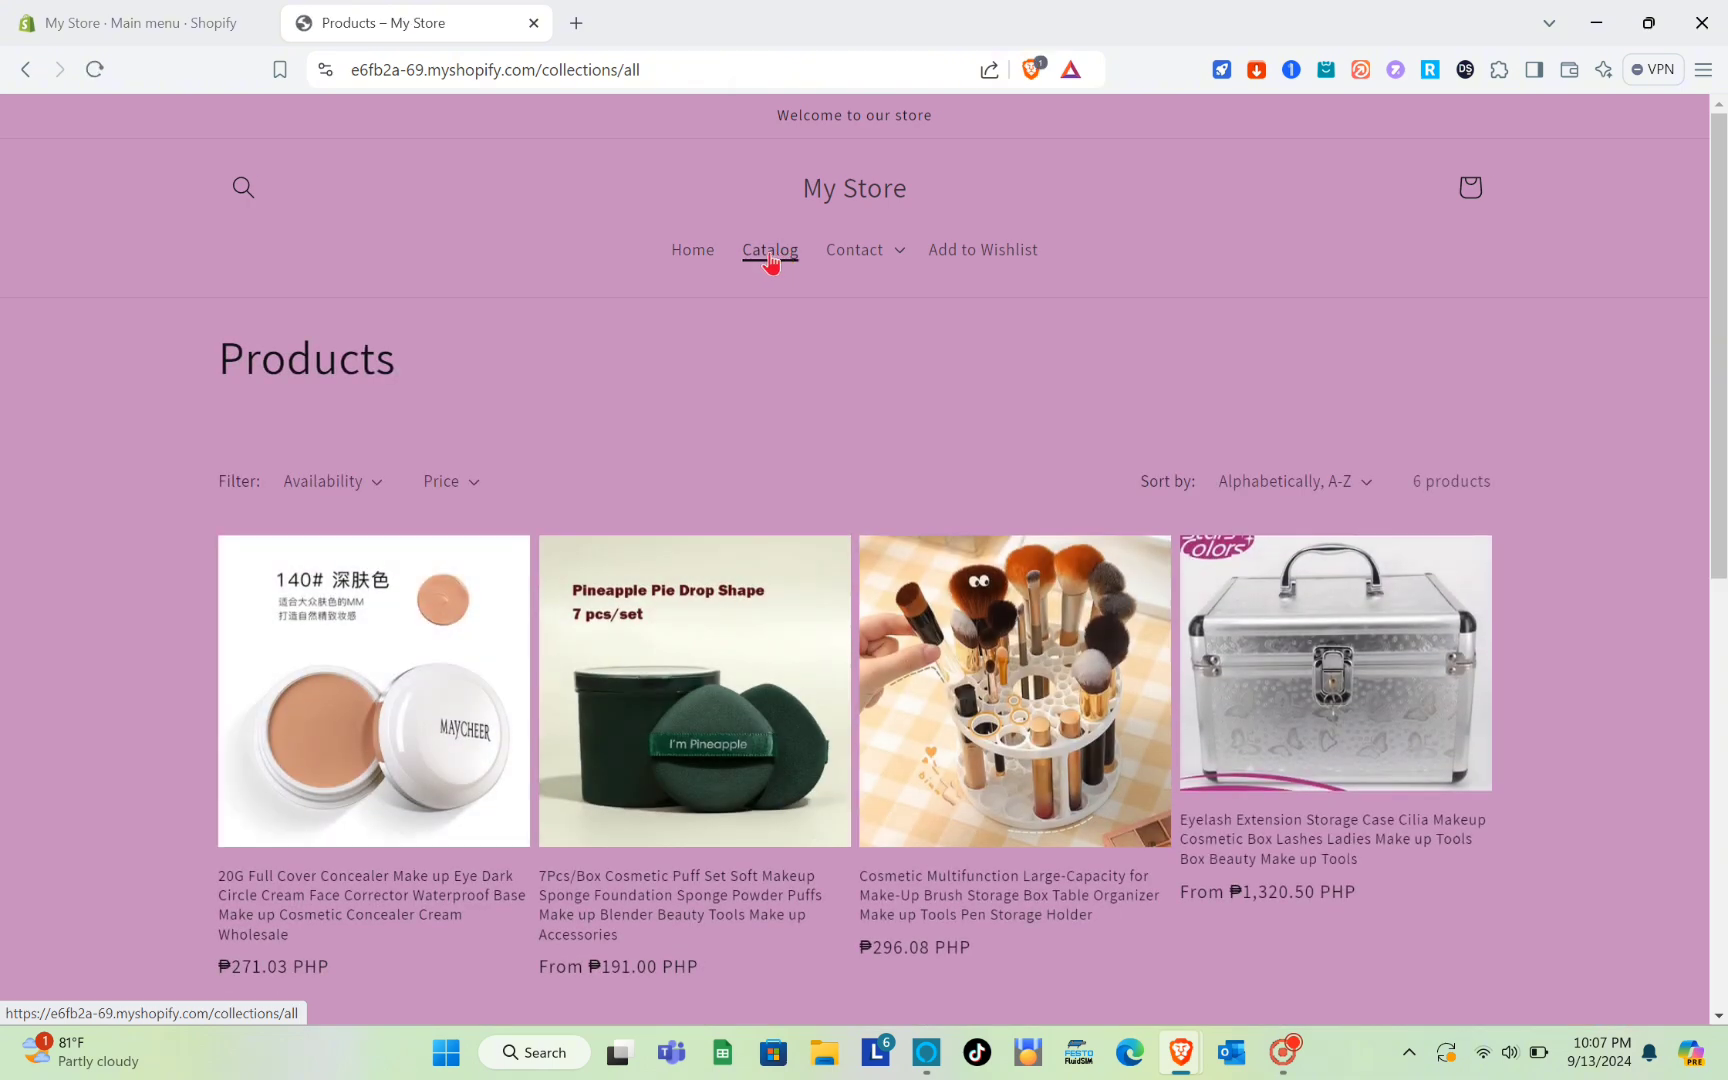
{"action": "left_click", "coordinate": [770, 262]}
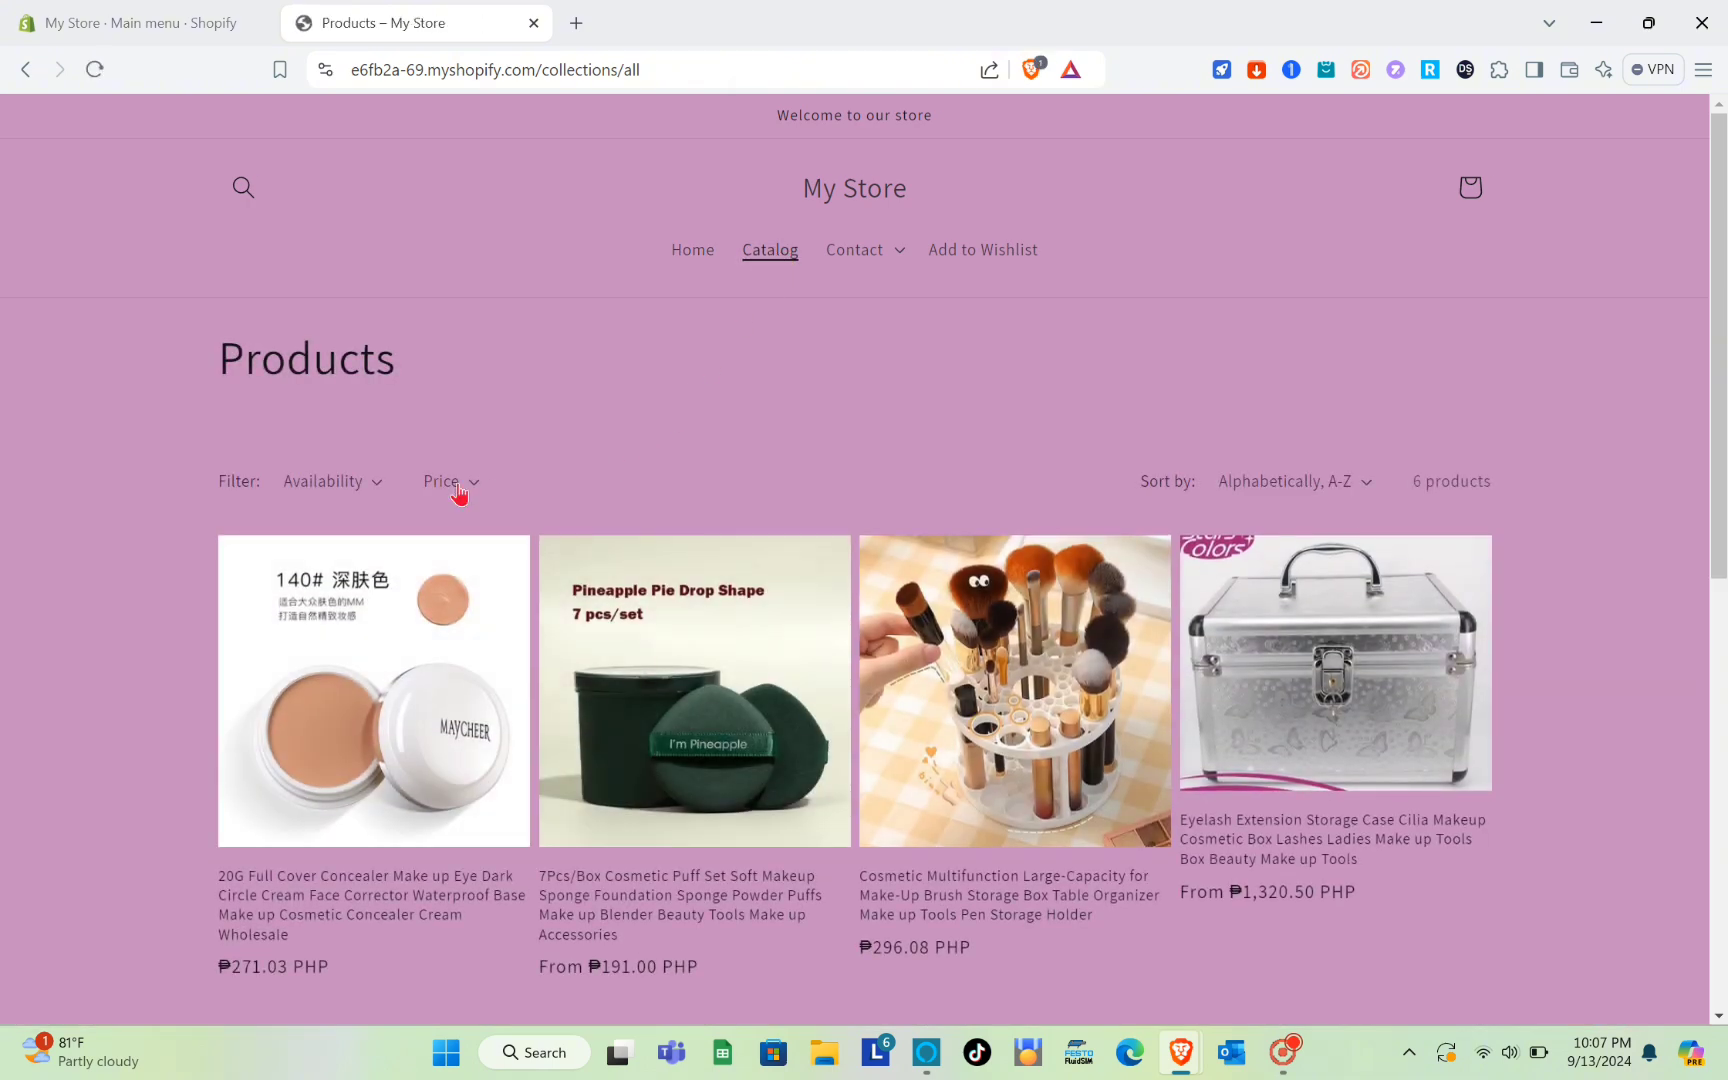
{"action": "scroll", "coordinate": [447, 605], "scroll_direction": "down", "scroll_amount": 3}
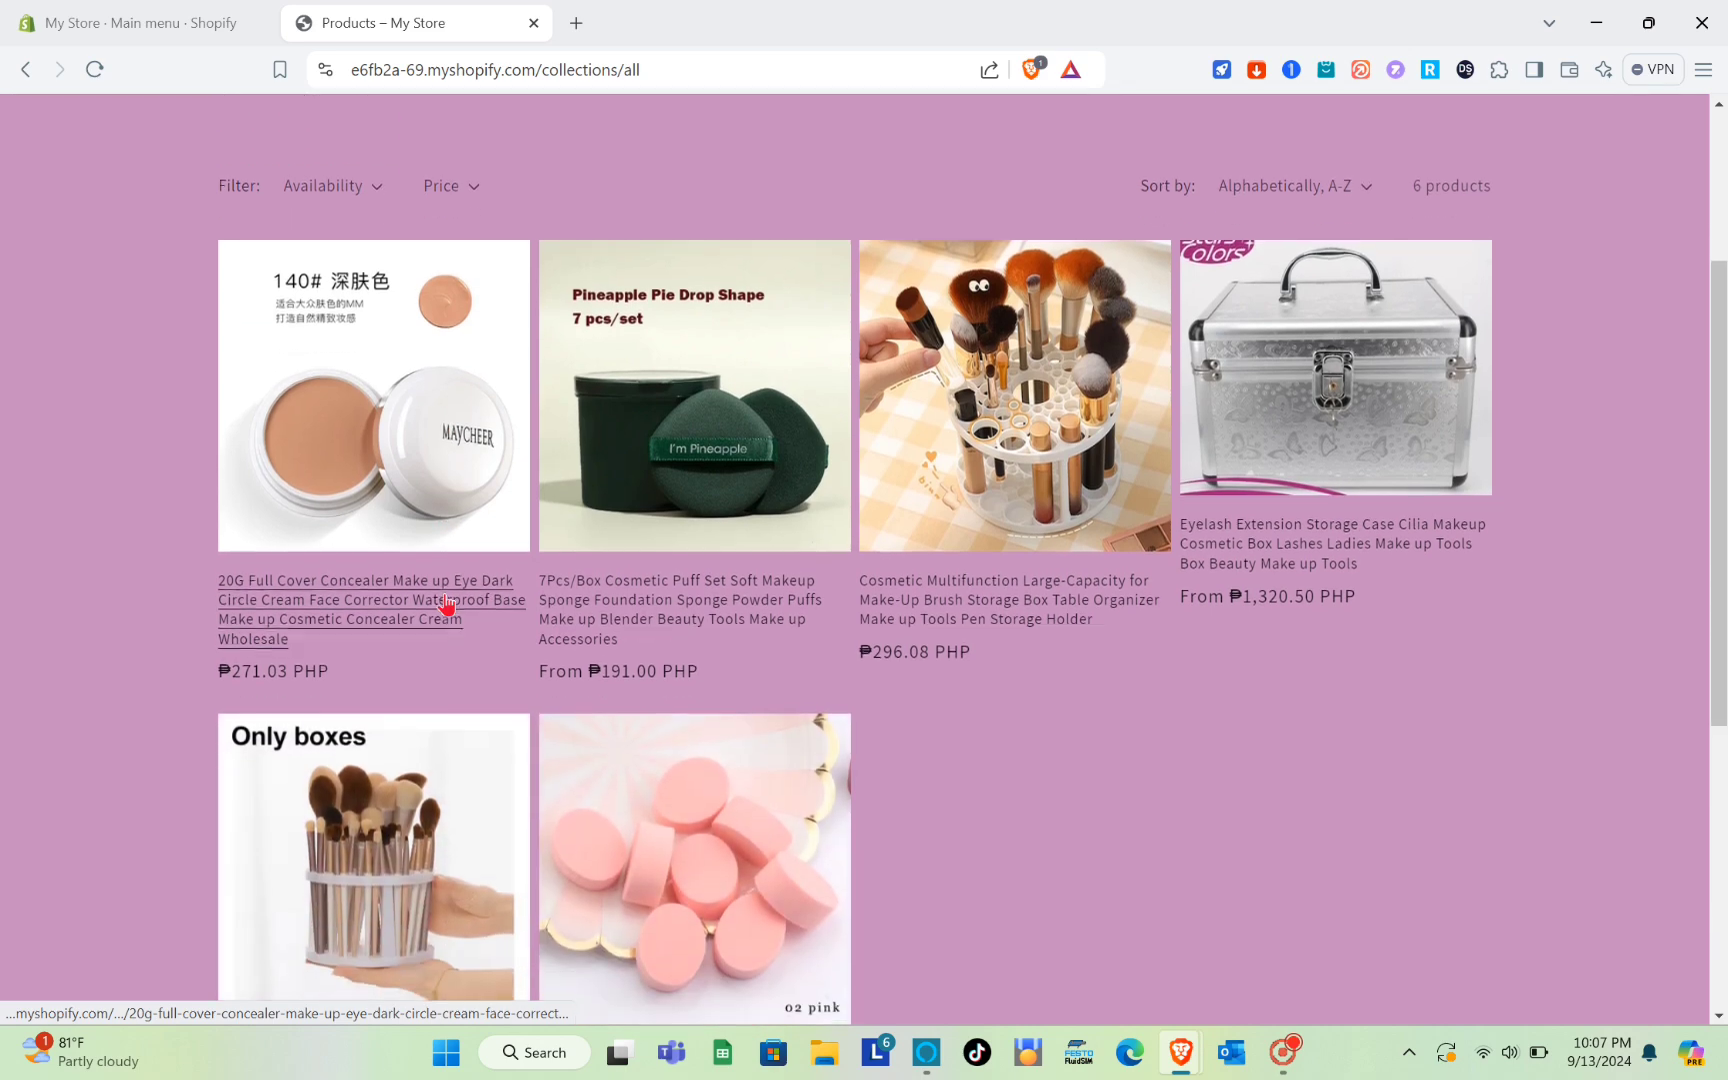
{"action": "scroll", "coordinate": [447, 605], "scroll_direction": "up", "scroll_amount": 3}
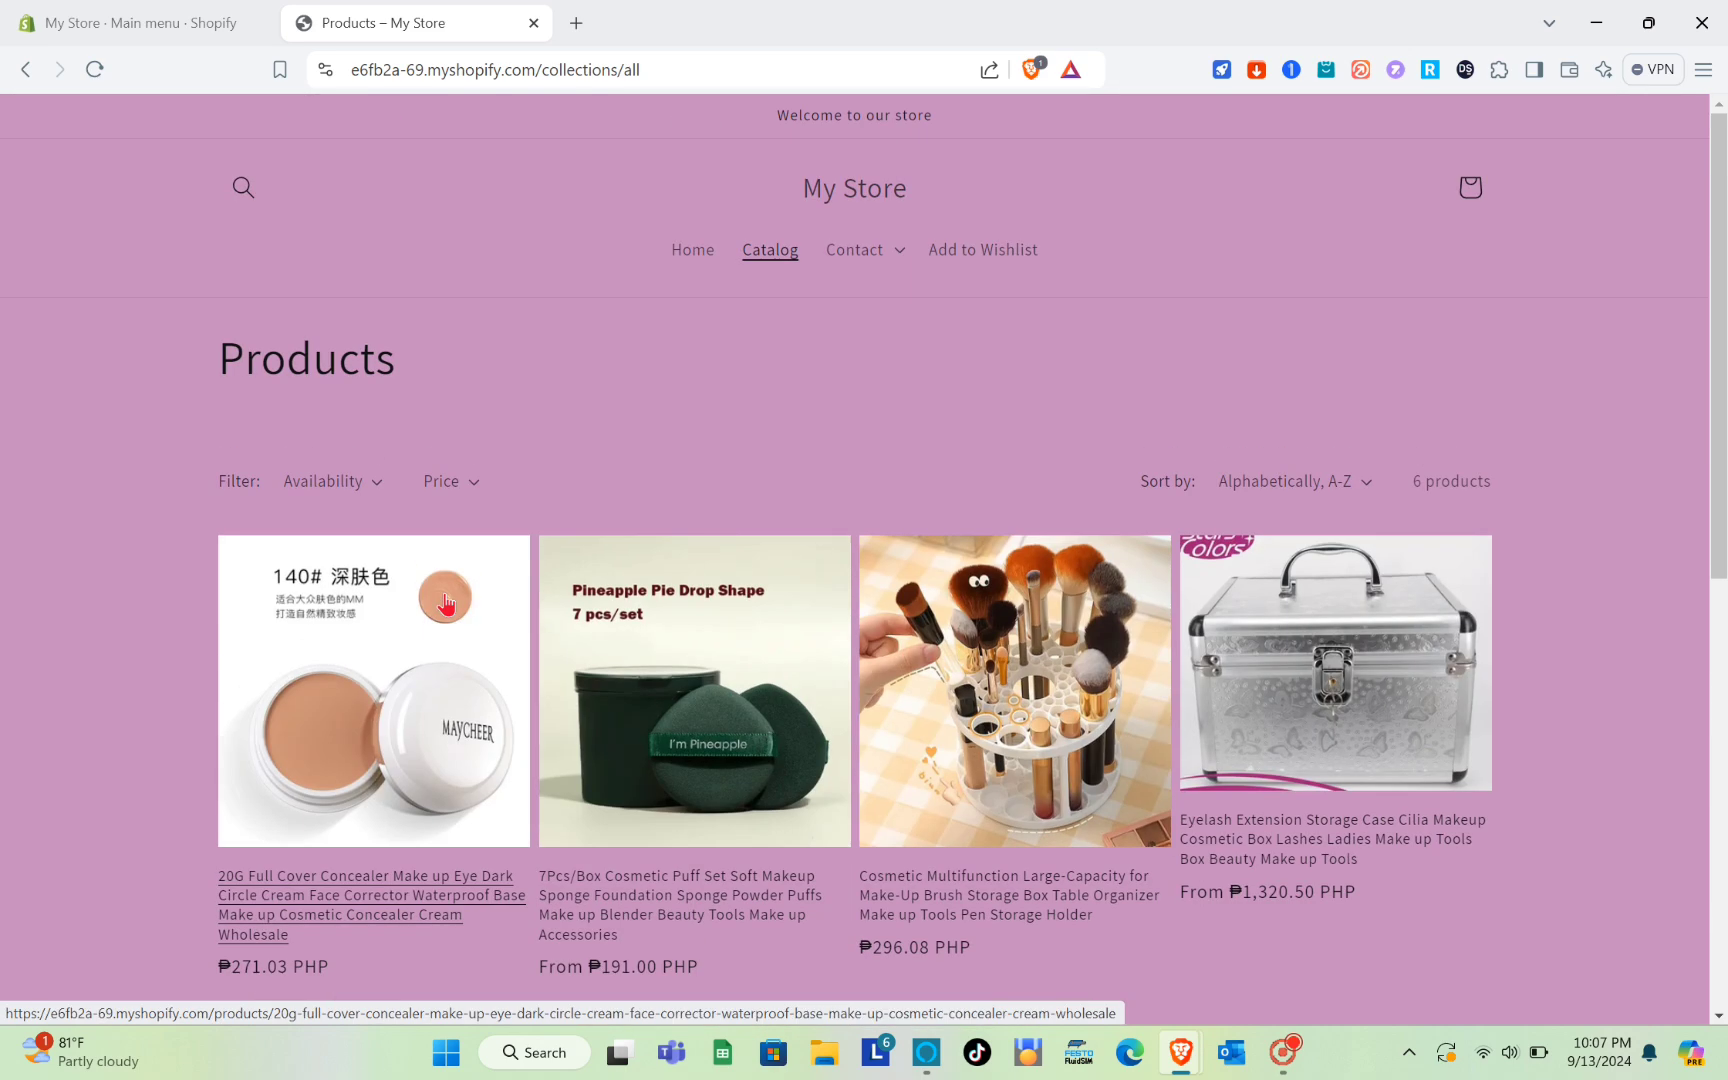
{"action": "left_click", "coordinate": [876, 268]}
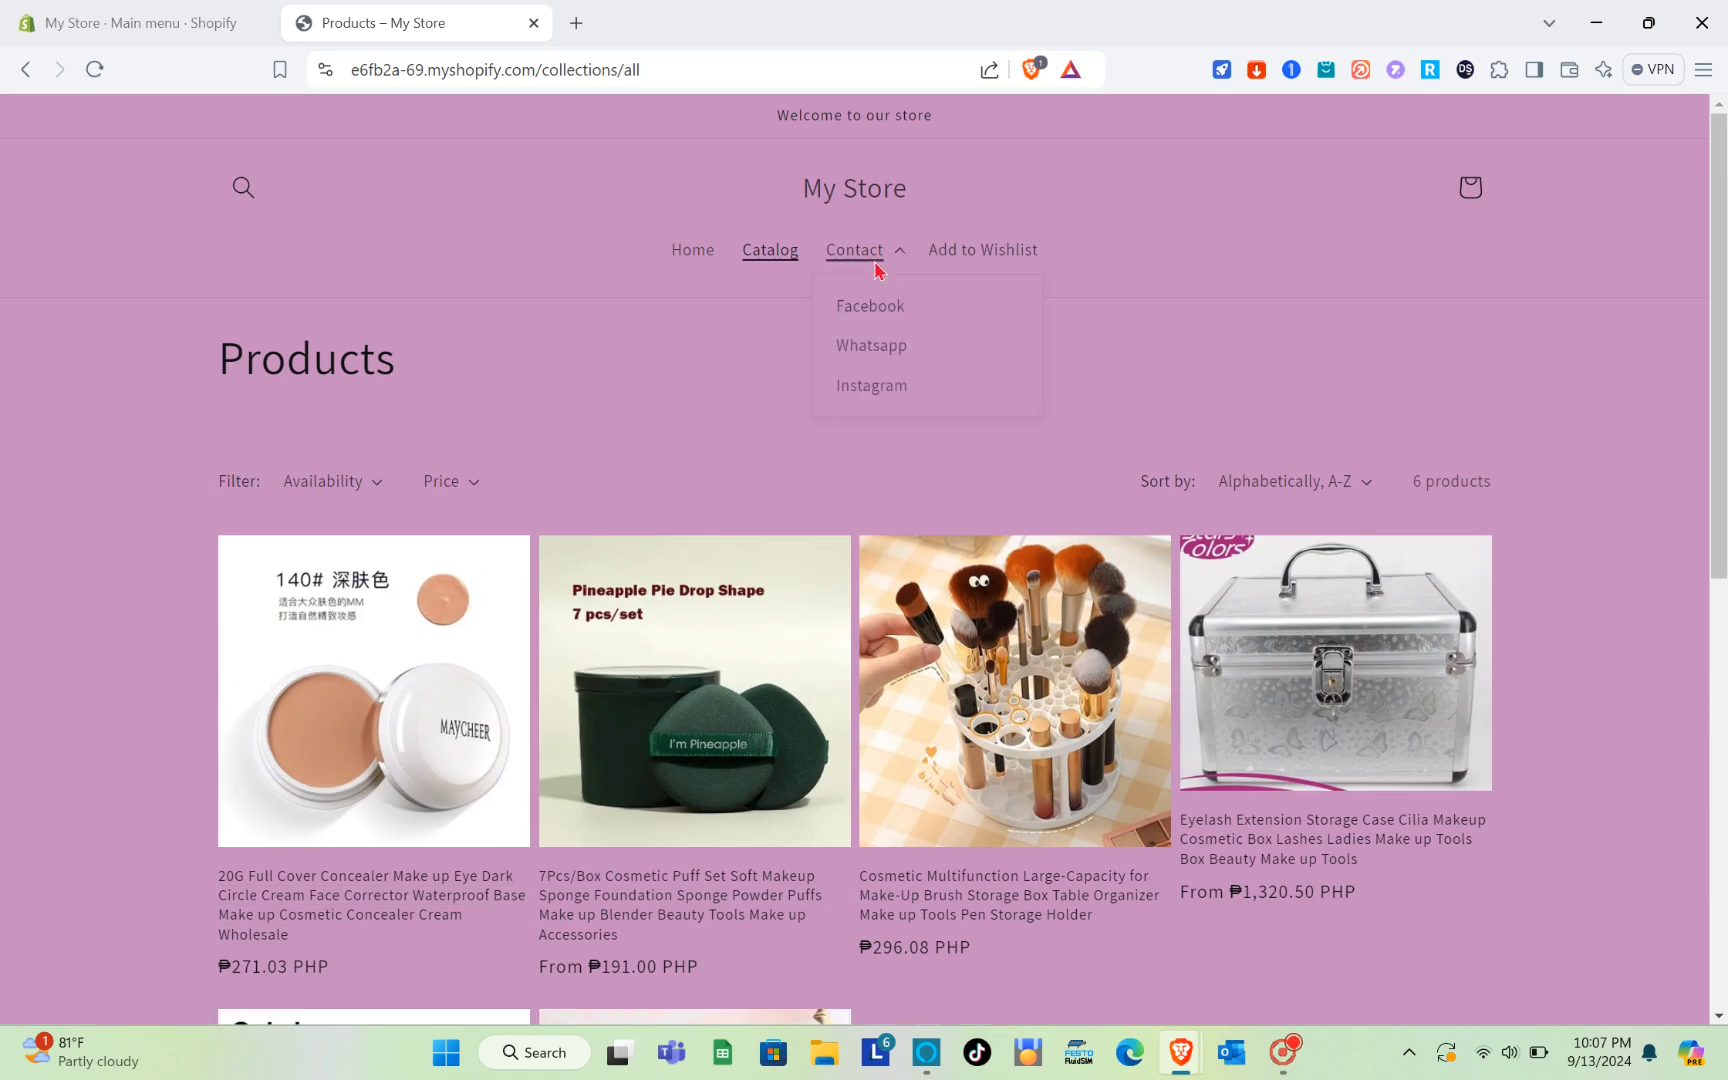
{"action": "left_click", "coordinate": [94, 70]}
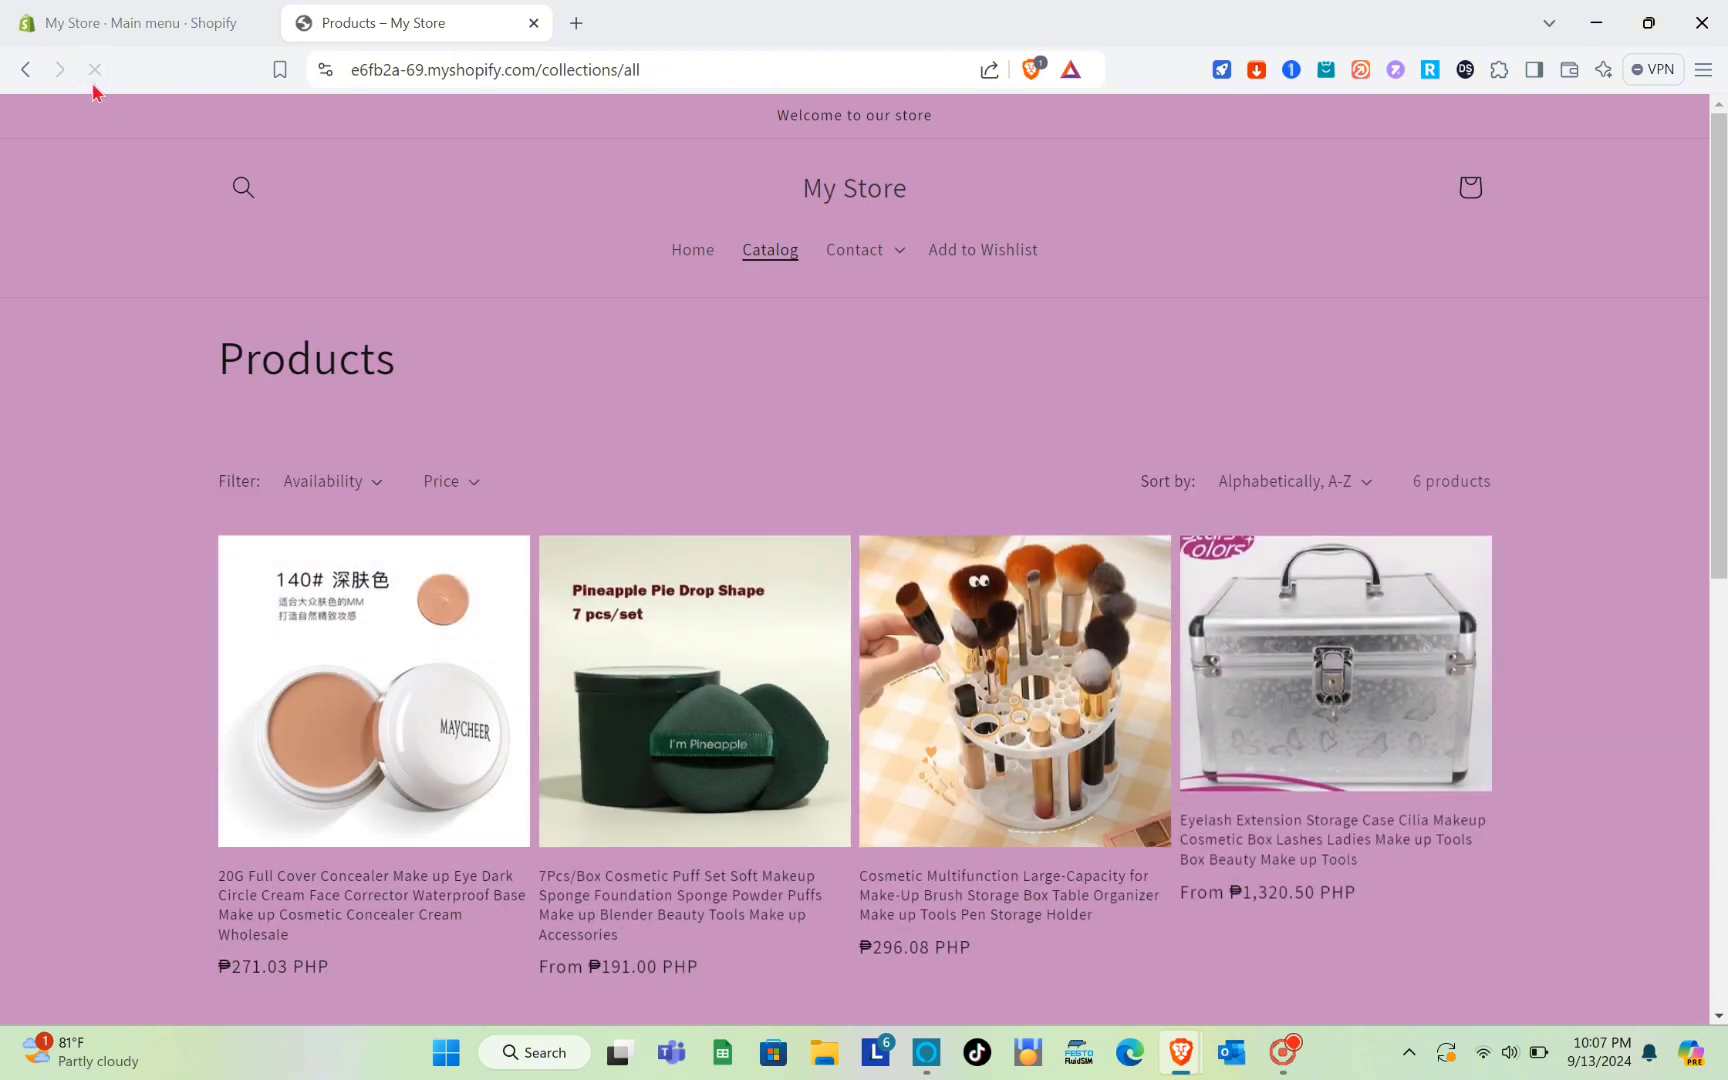
- Return to the Main menu in the store admin and start a new top-level menu item named About Us
{"action": "left_click", "coordinate": [95, 12]}
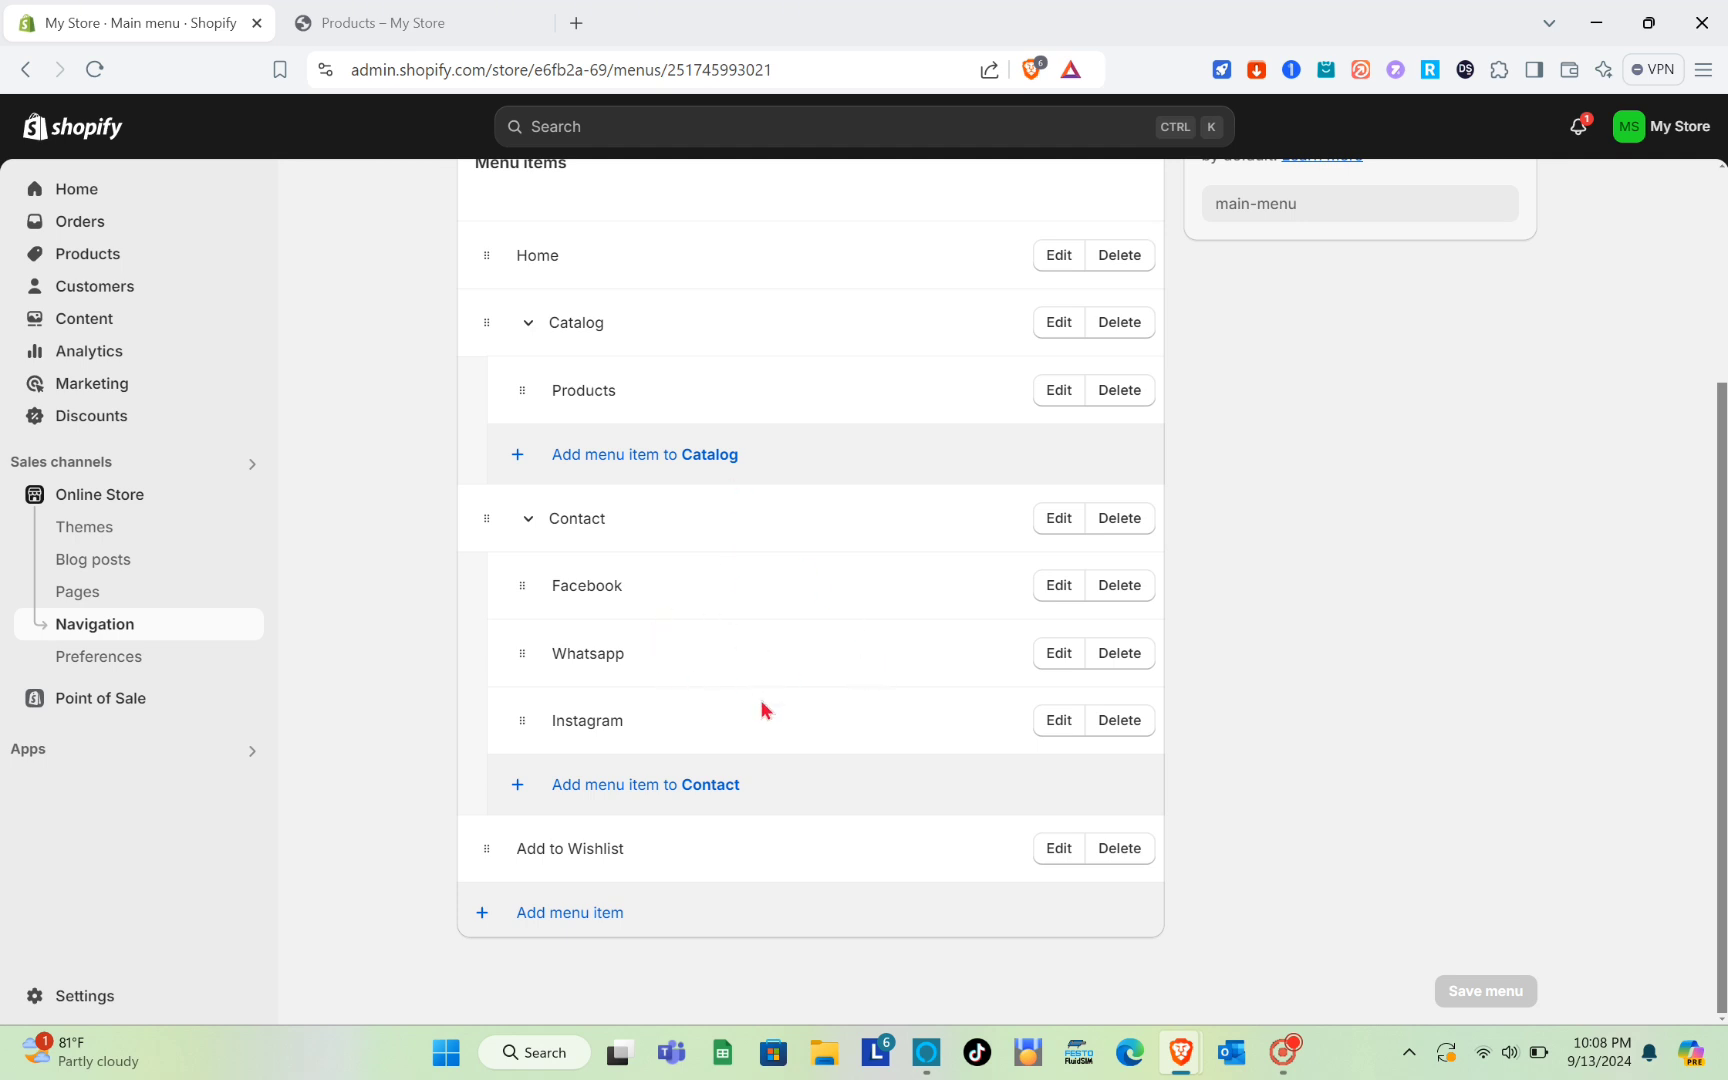
{"action": "scroll", "coordinate": [690, 560], "scroll_direction": "up", "scroll_amount": 3}
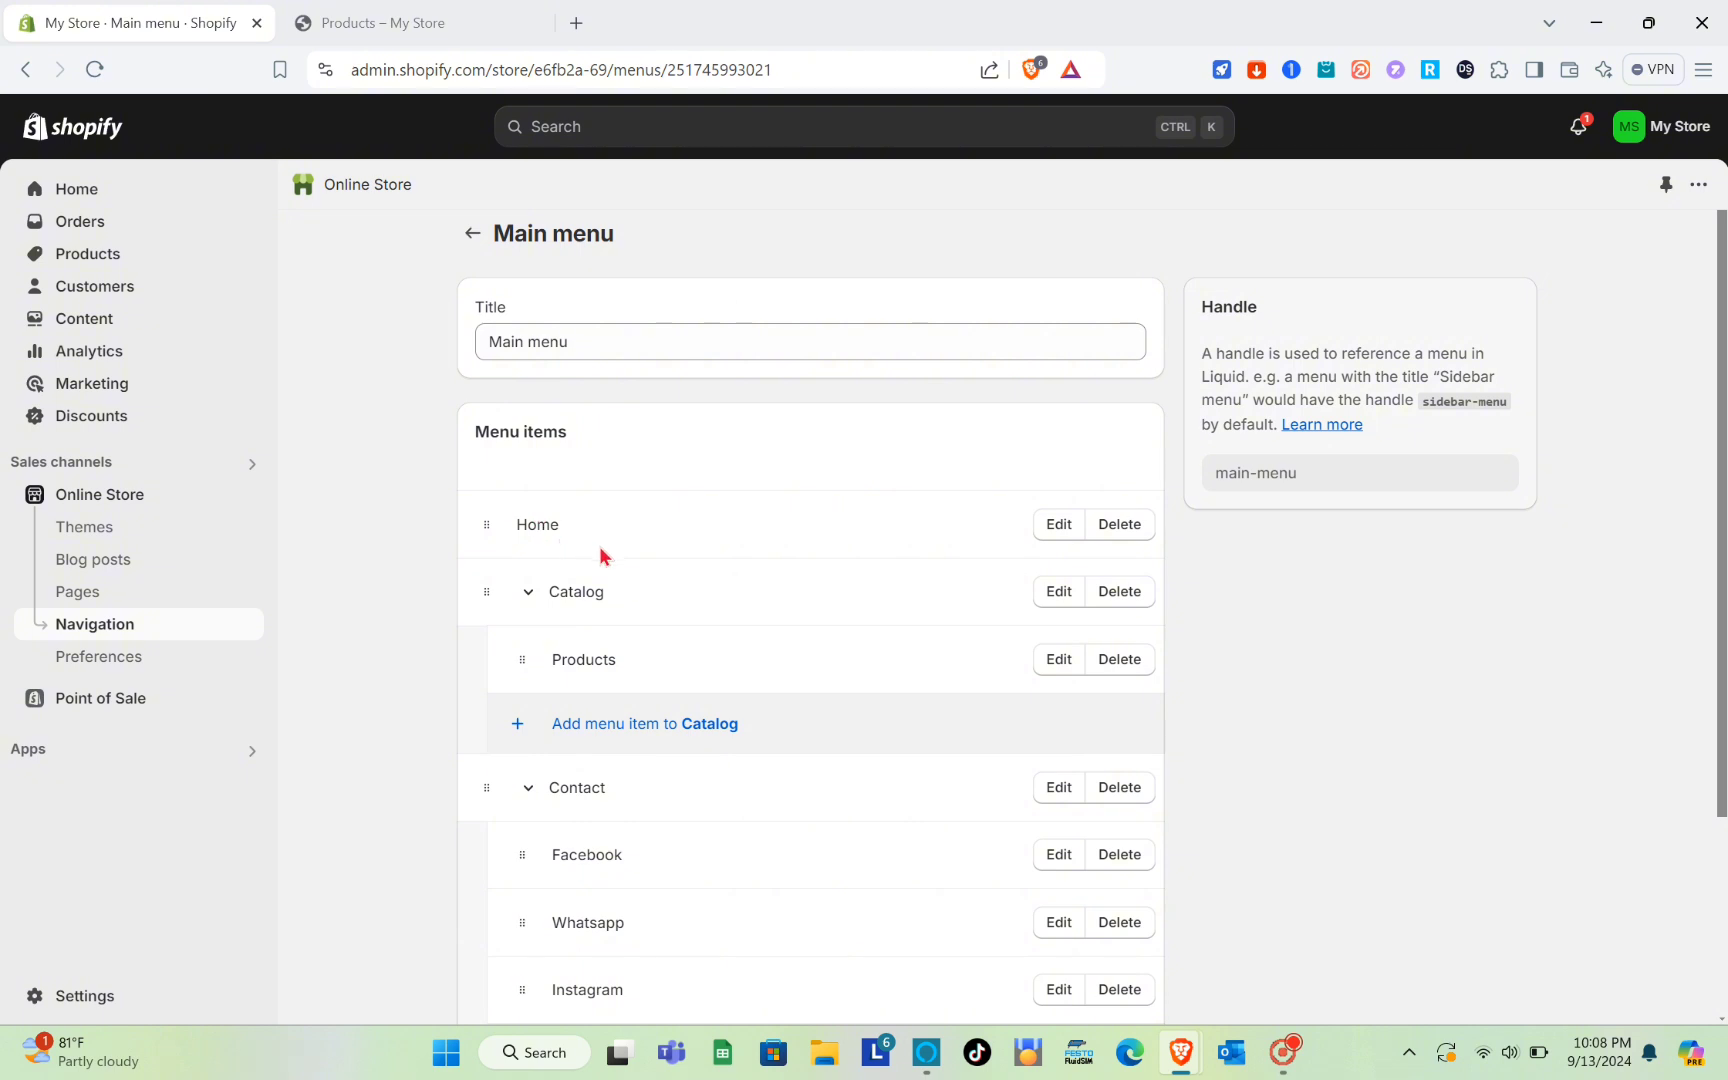
{"action": "scroll", "coordinate": [752, 658], "scroll_direction": "down", "scroll_amount": 3}
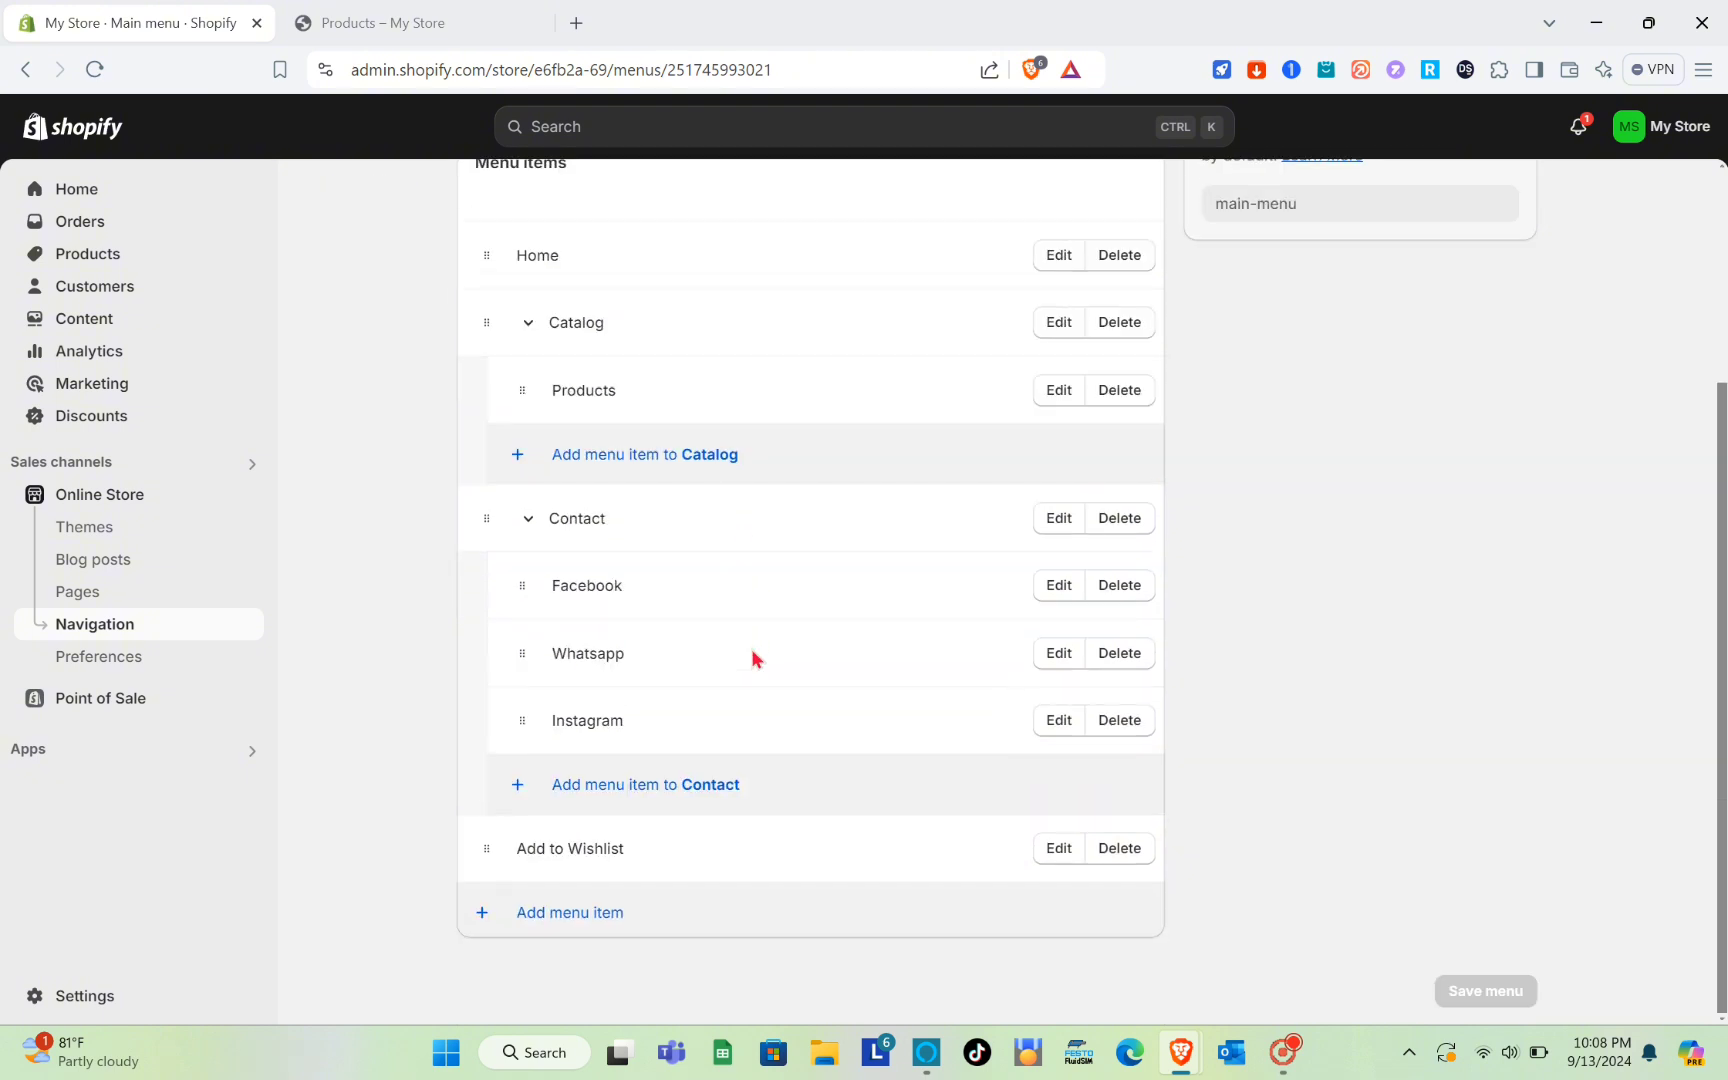
{"action": "left_click", "coordinate": [563, 915]}
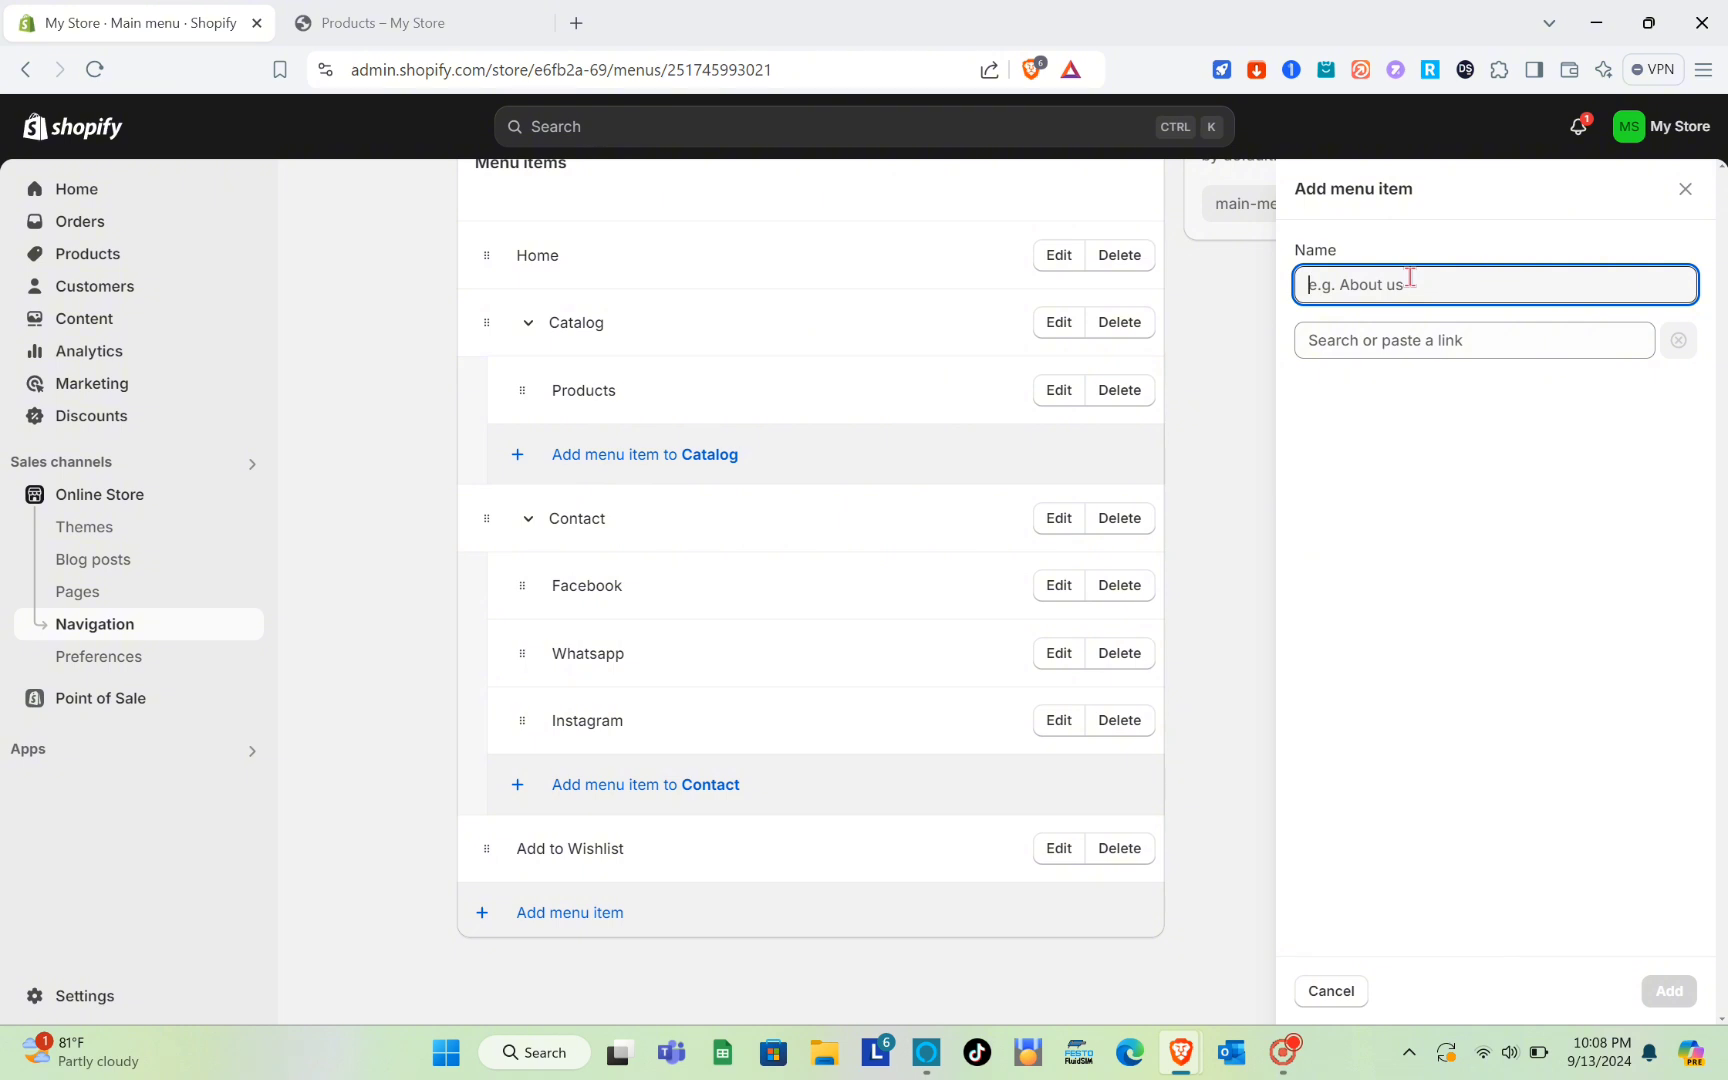
{"action": "key", "text": "Caps_Lock"}
{"action": "type", "text": "About Us"}
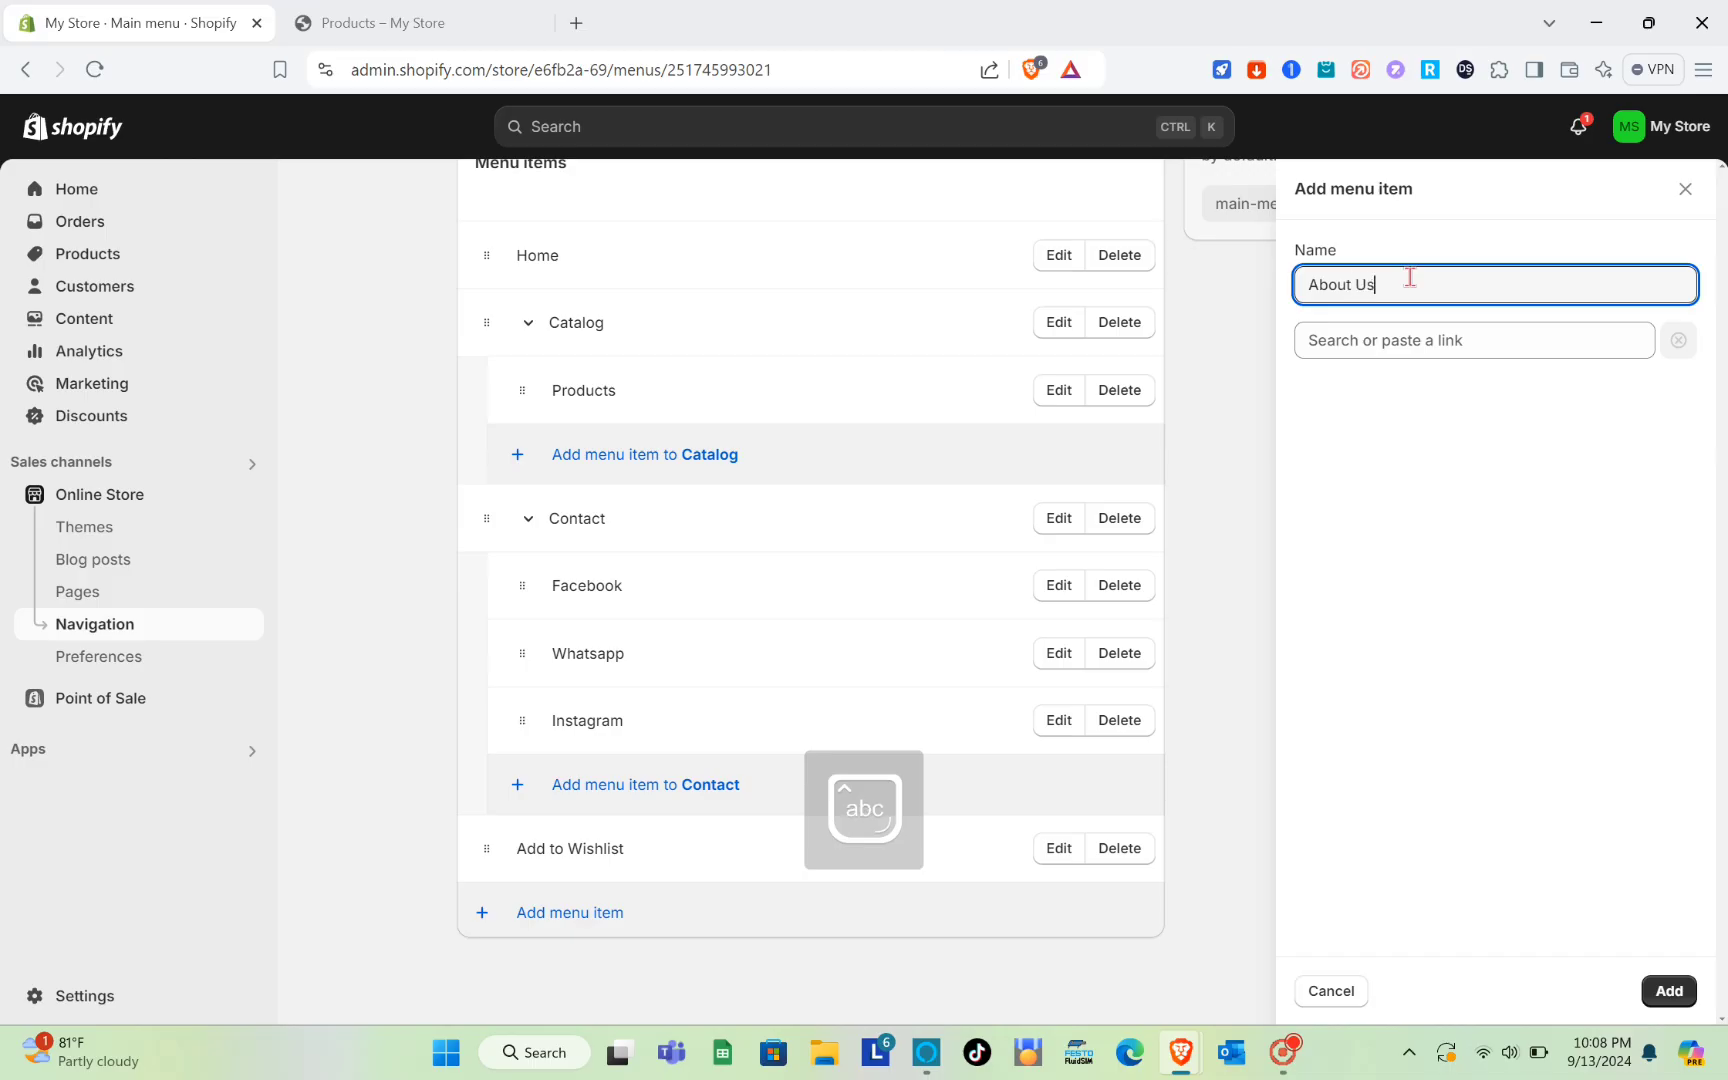
{"action": "left_click", "coordinate": [1411, 339]}
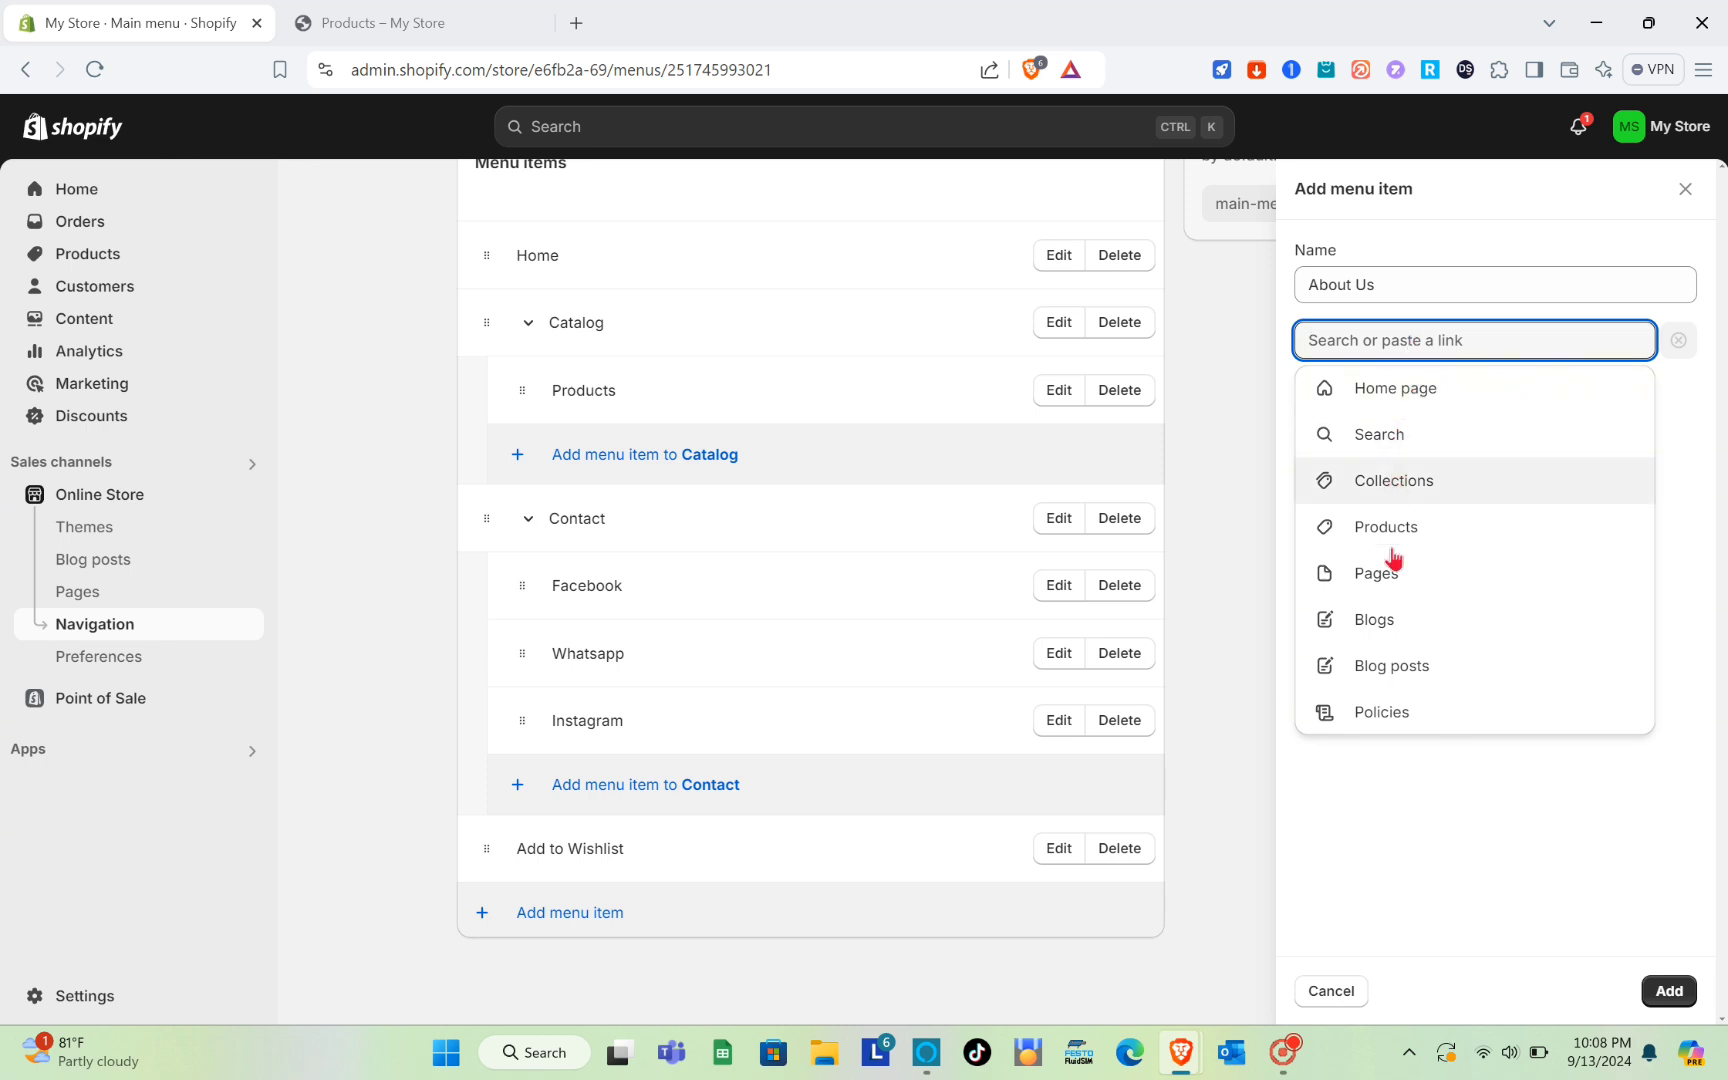
{"action": "left_click", "coordinate": [1395, 714]}
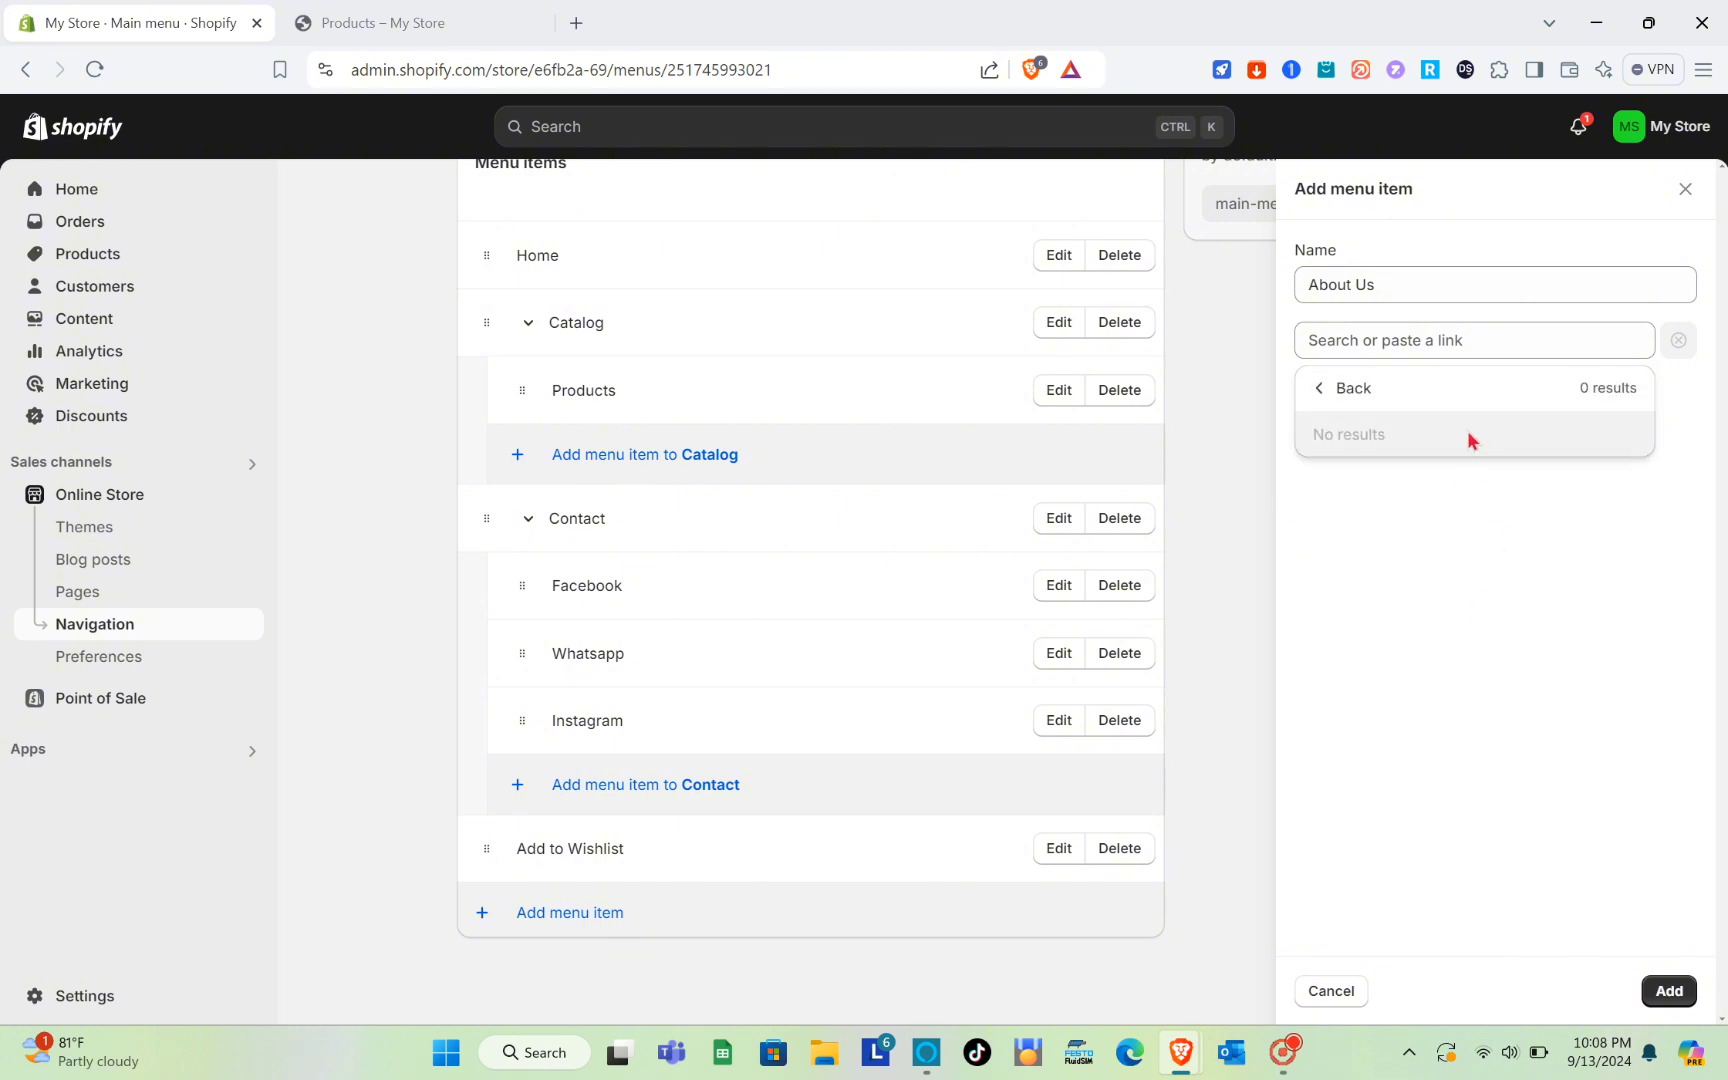
{"action": "left_click", "coordinate": [1505, 338]}
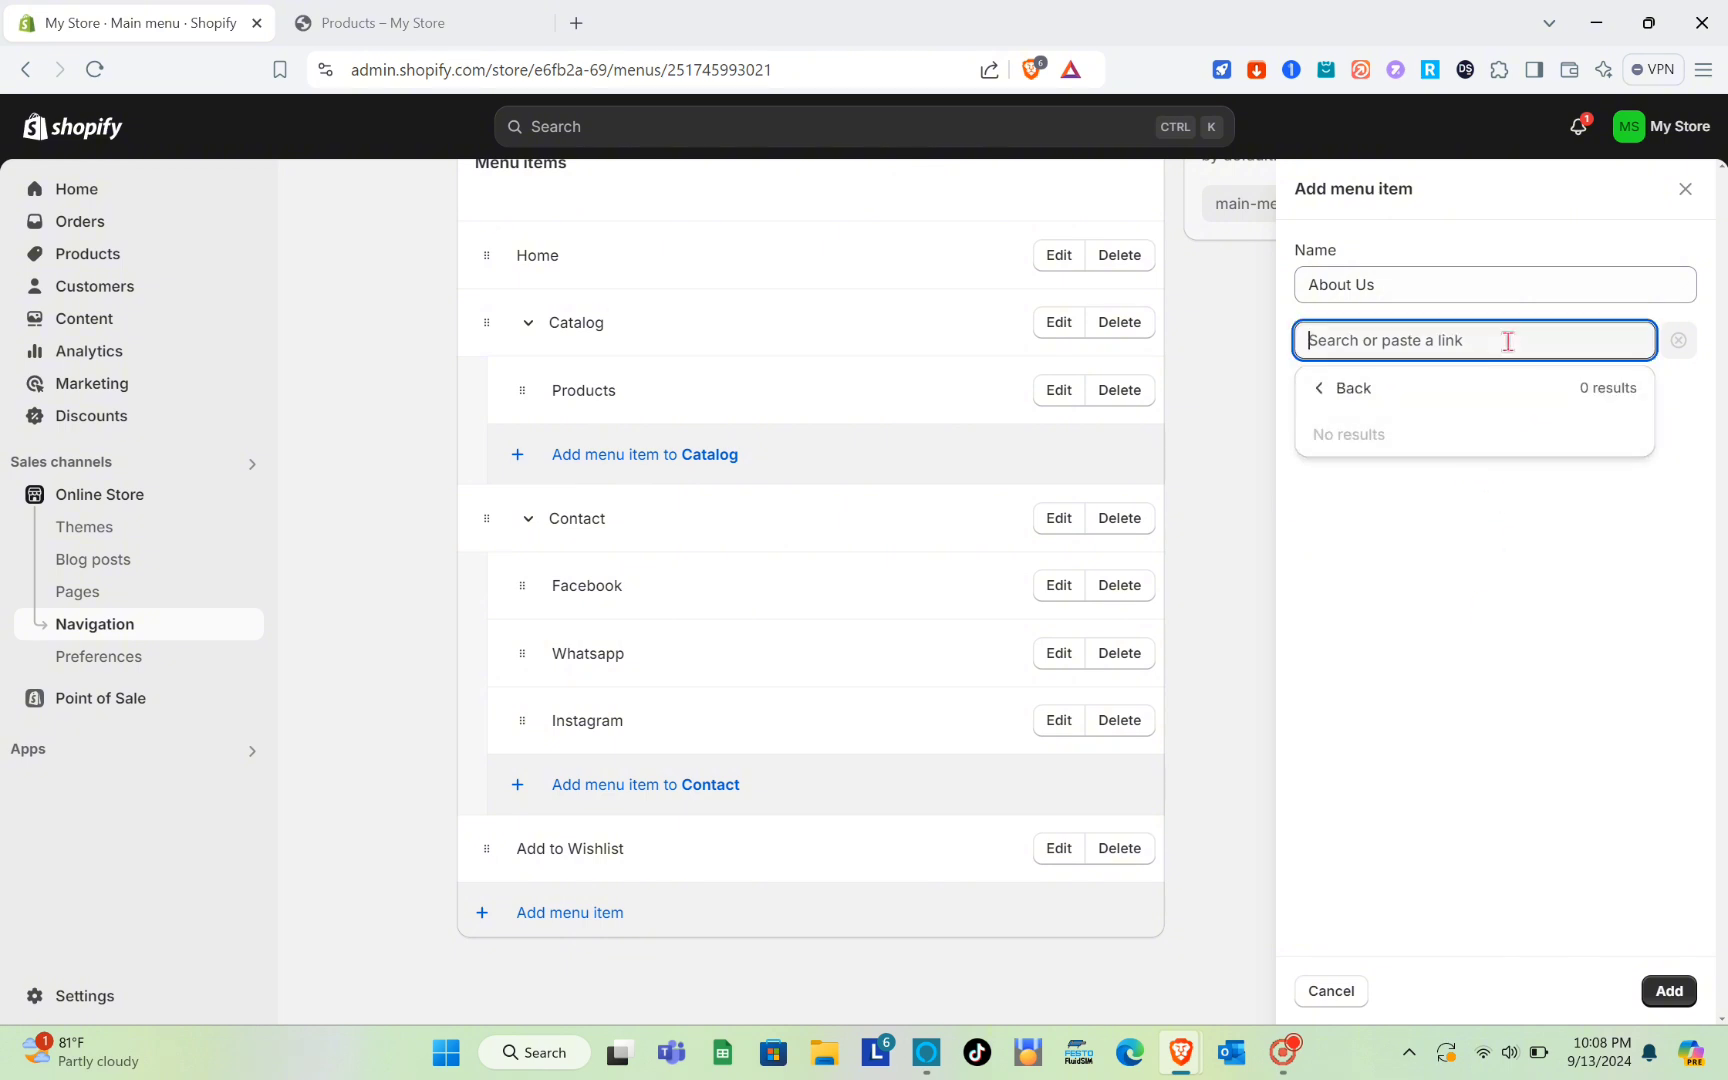
{"action": "left_click", "coordinate": [1335, 402]}
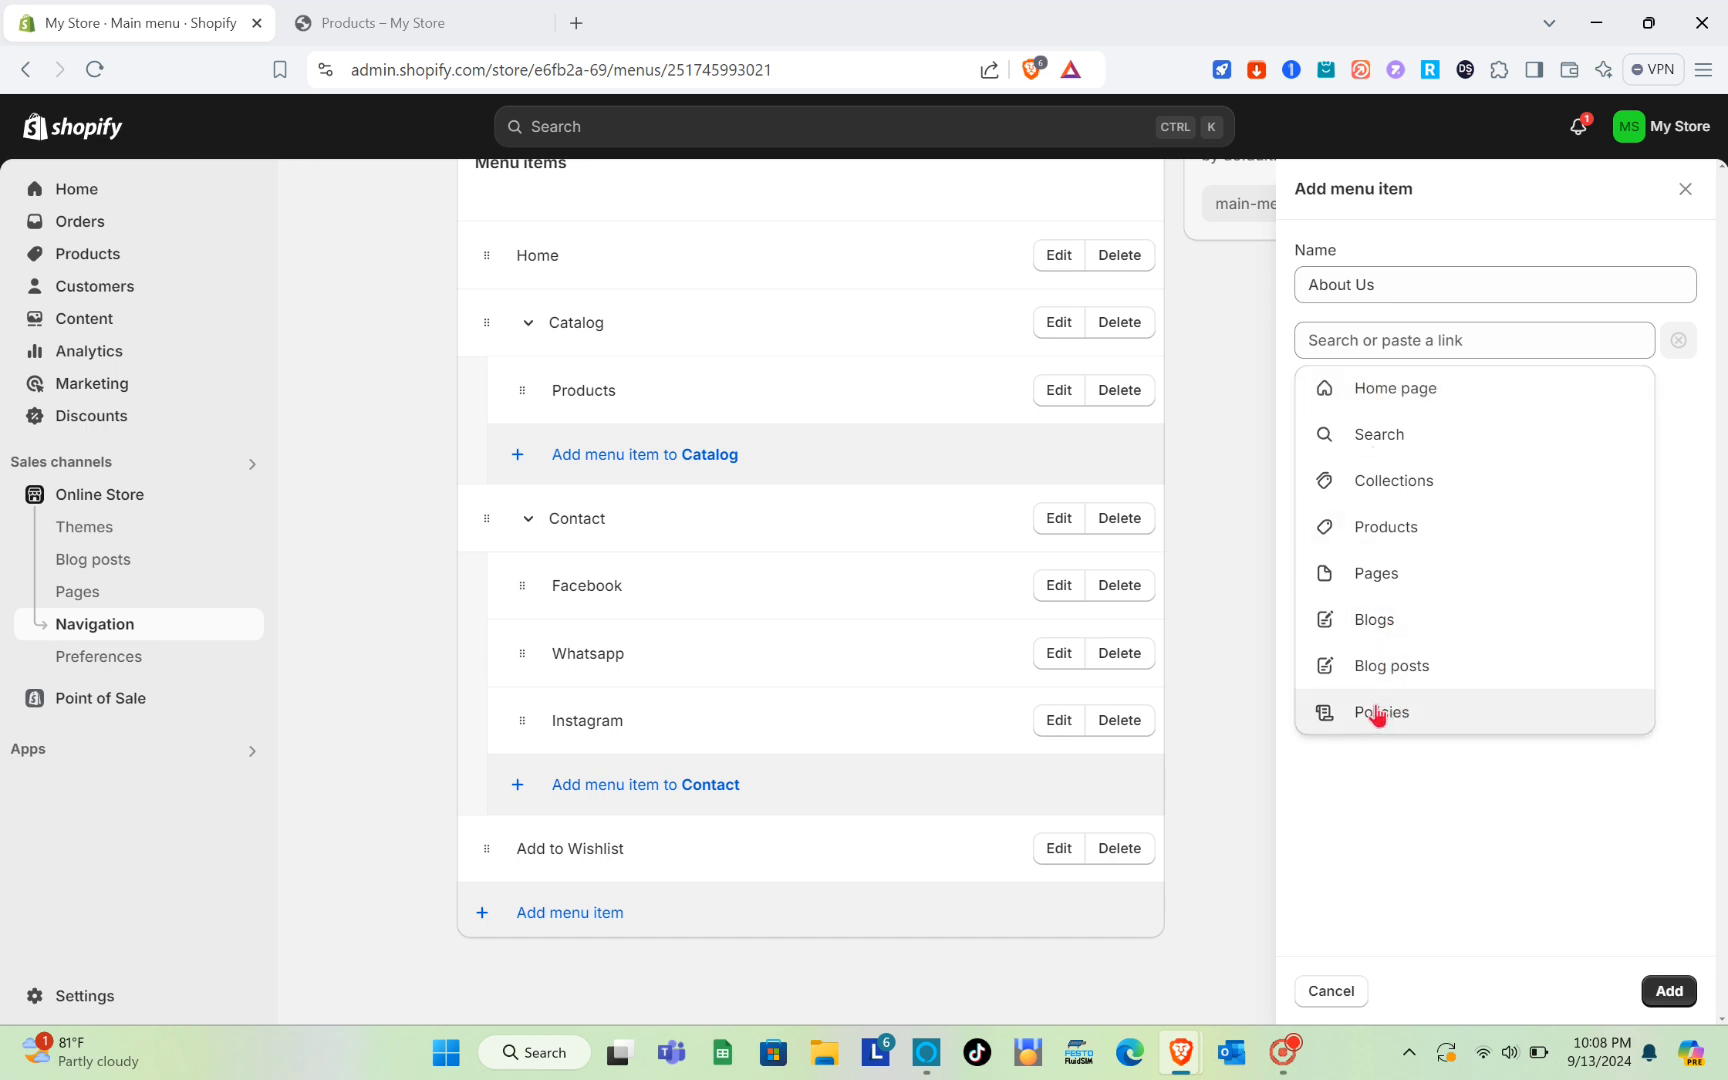
{"action": "left_click", "coordinate": [1381, 666]}
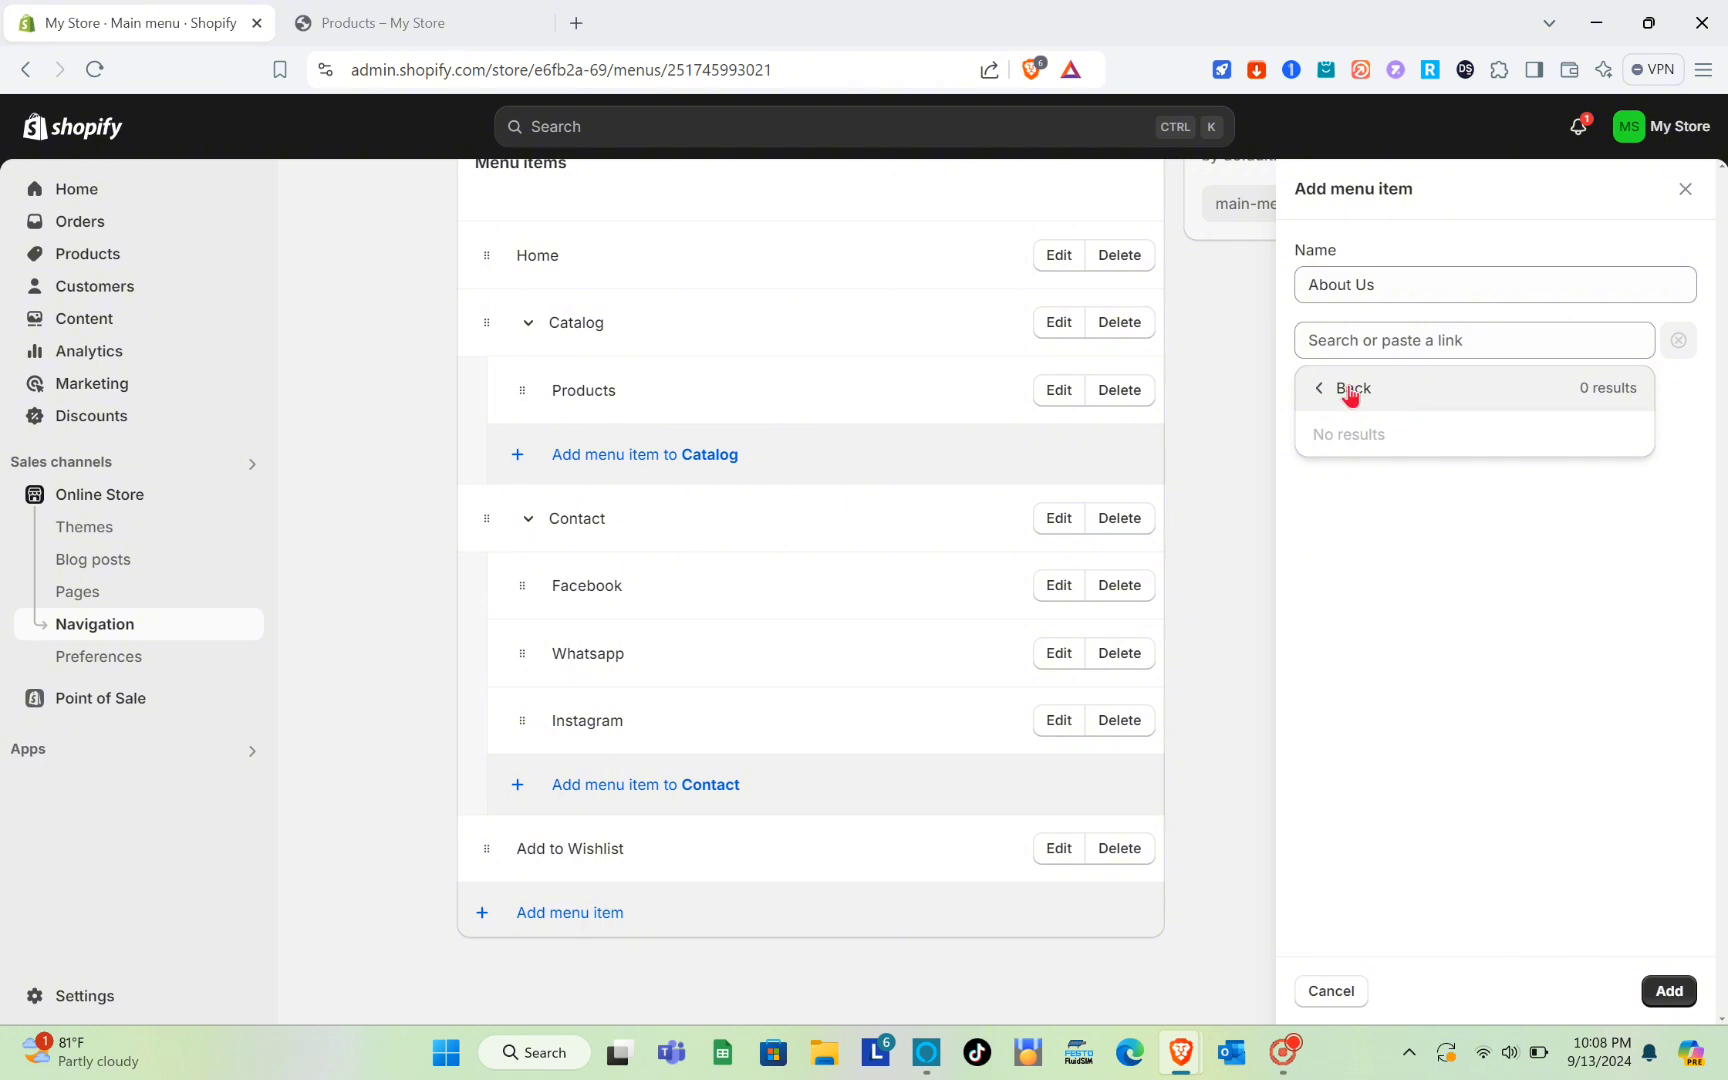
{"action": "left_click", "coordinate": [1350, 395]}
{"action": "left_click", "coordinate": [1350, 392]}
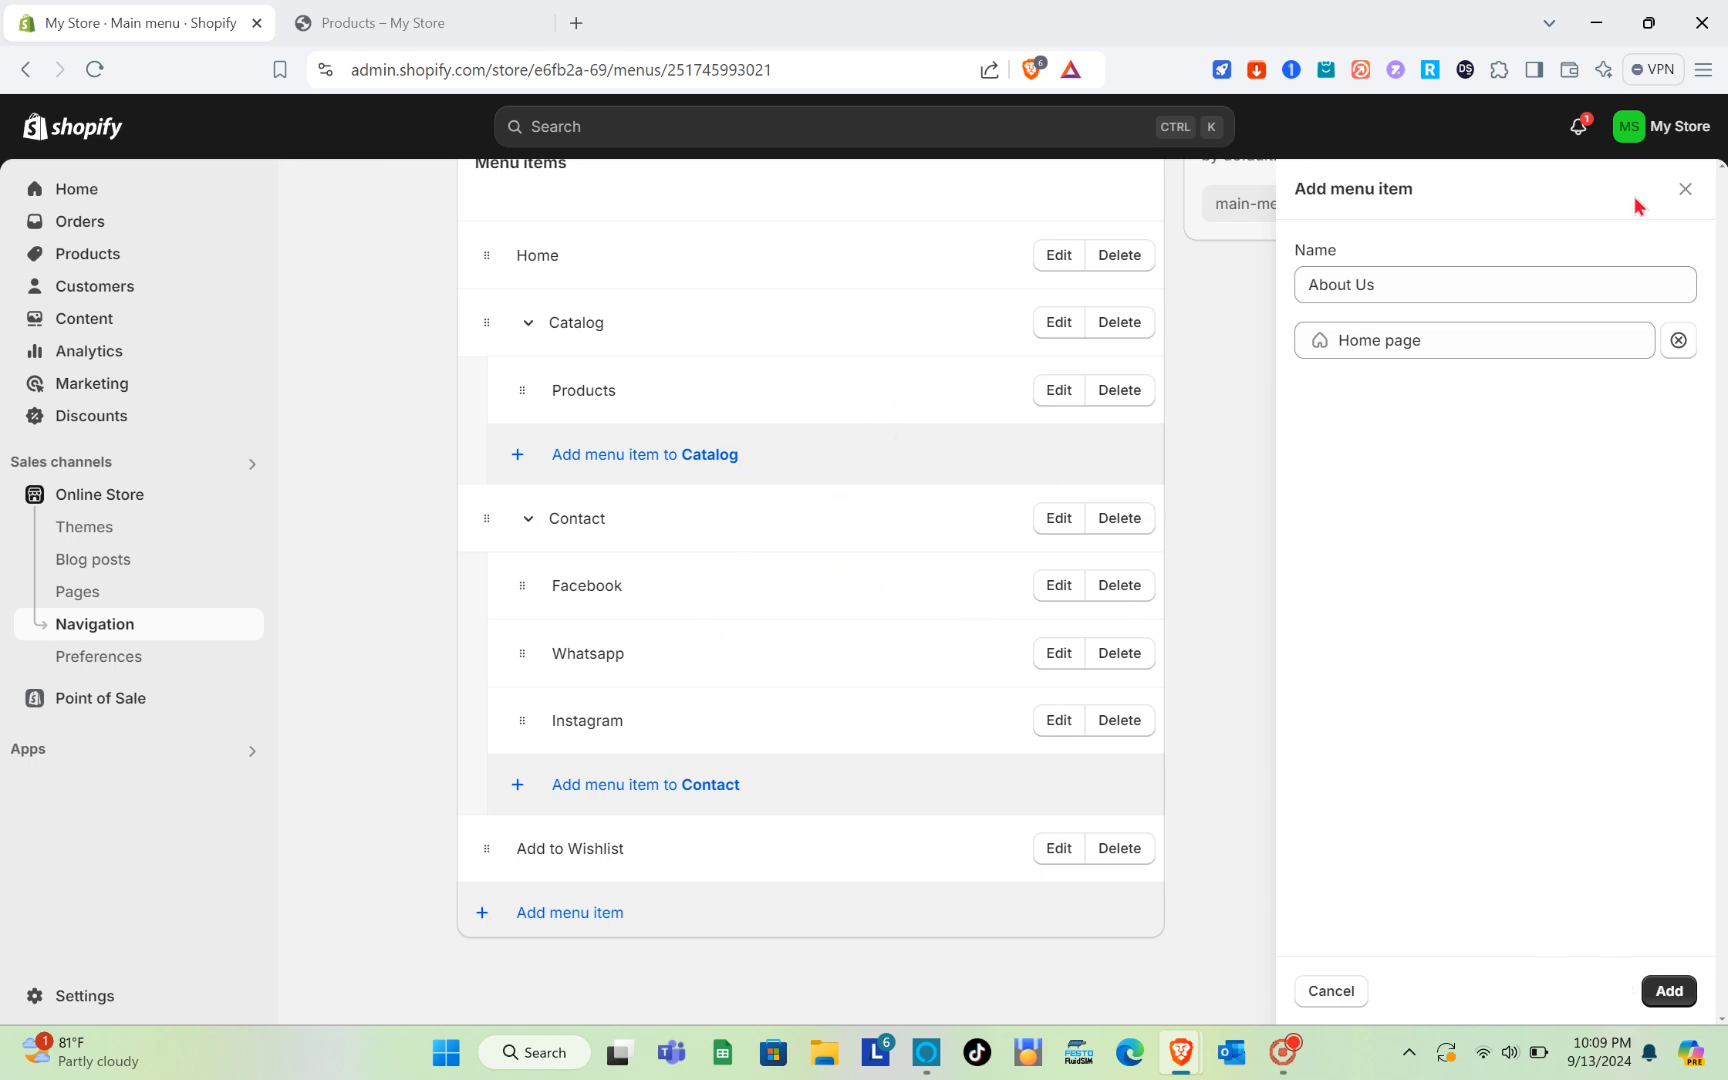
{"action": "left_click", "coordinate": [1684, 192]}
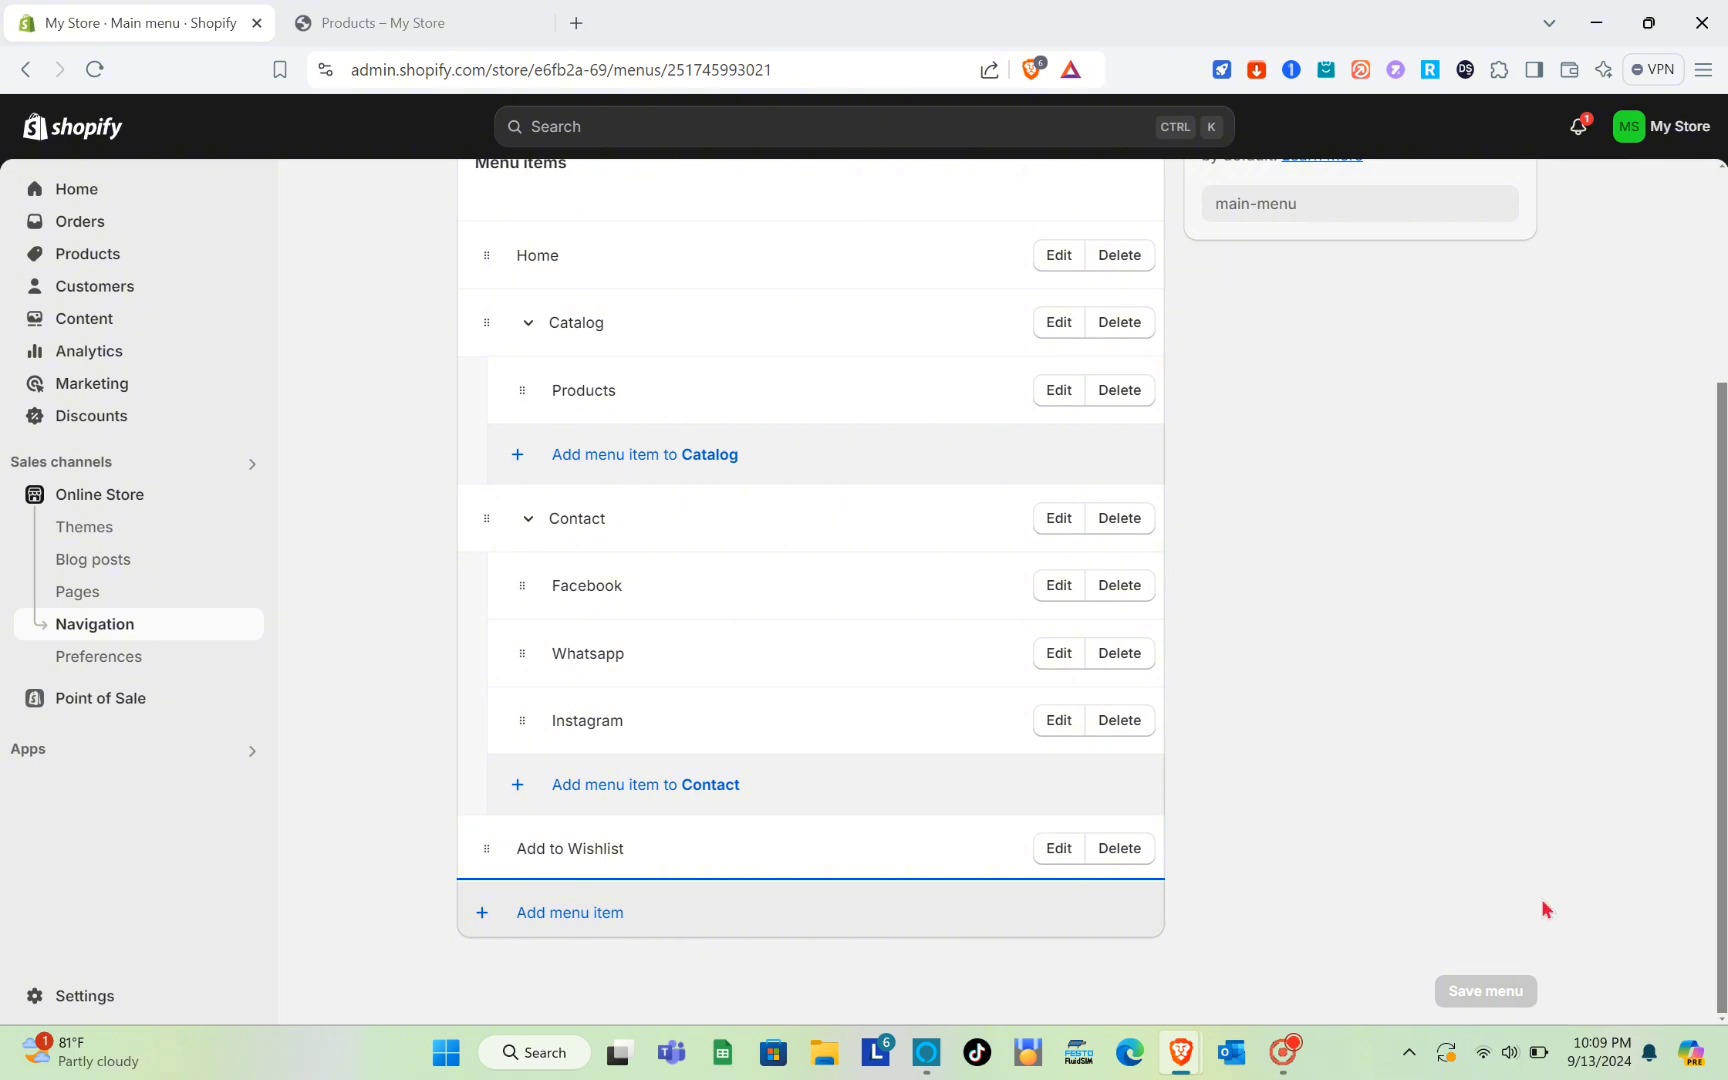
- Open the current Dawn theme in the theme editor
{"action": "scroll", "coordinate": [1026, 575], "scroll_direction": "up", "scroll_amount": 3}
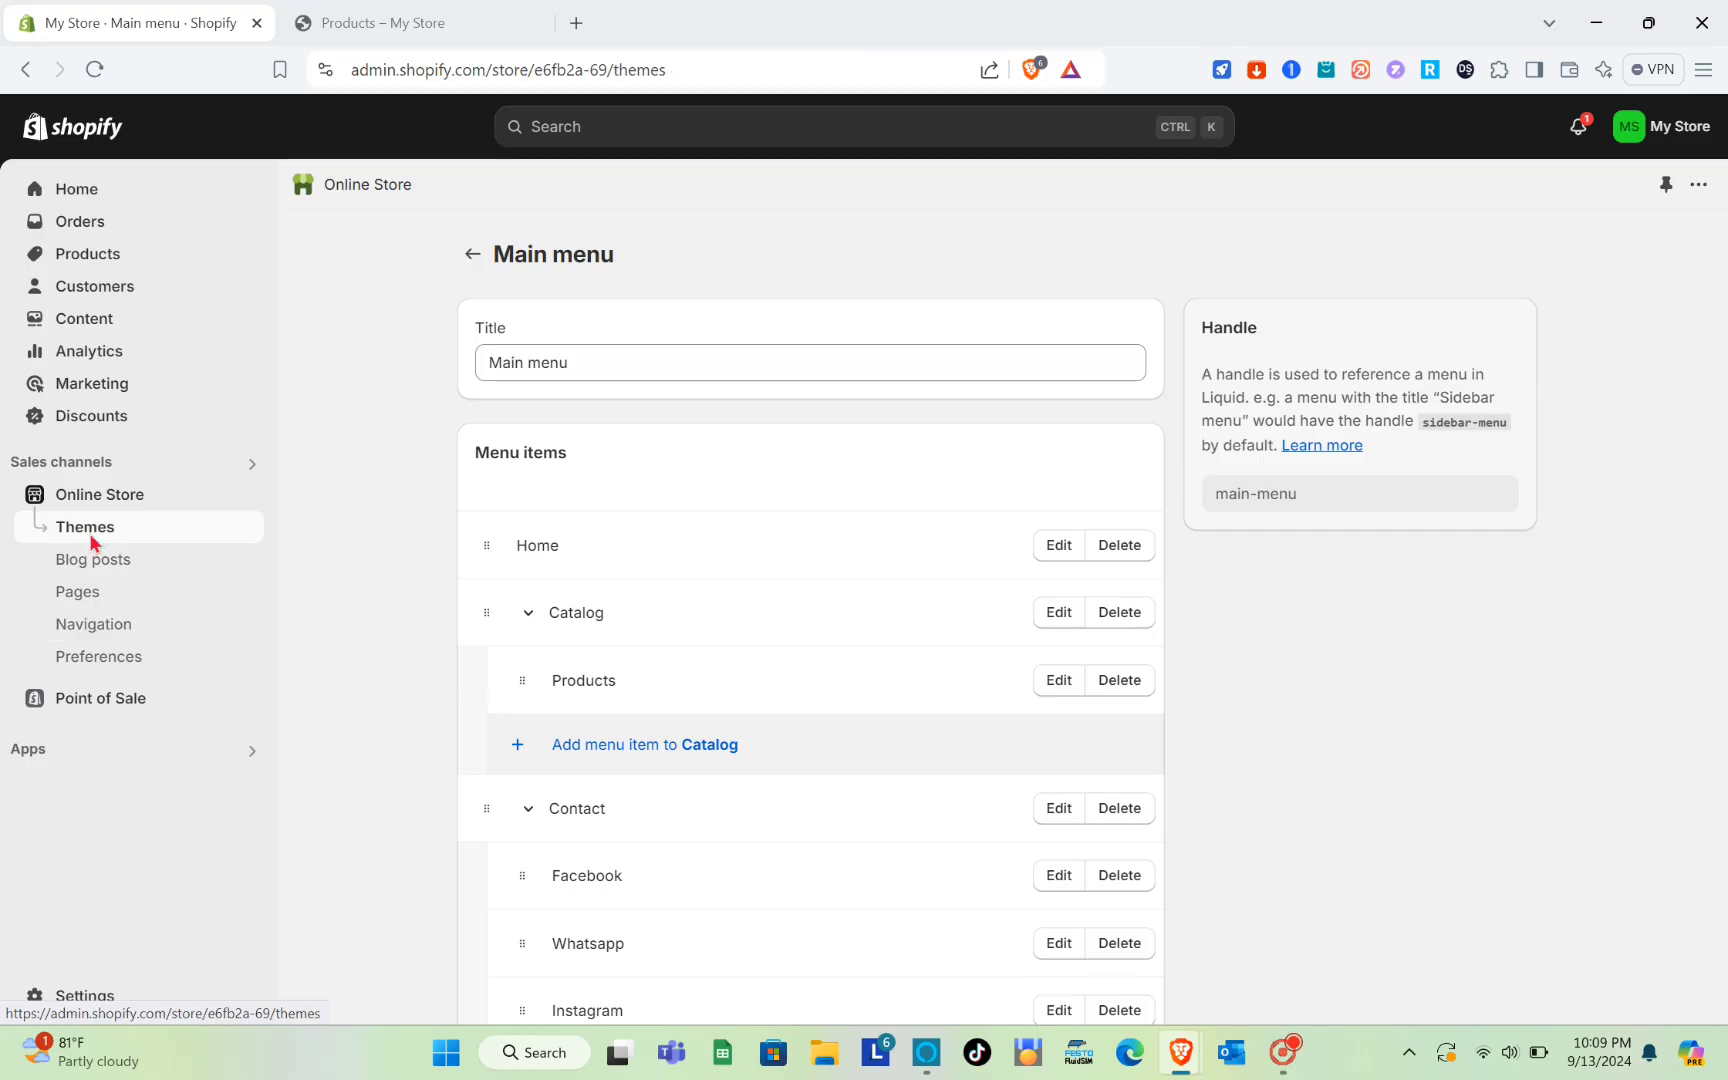
{"action": "left_click", "coordinate": [88, 530]}
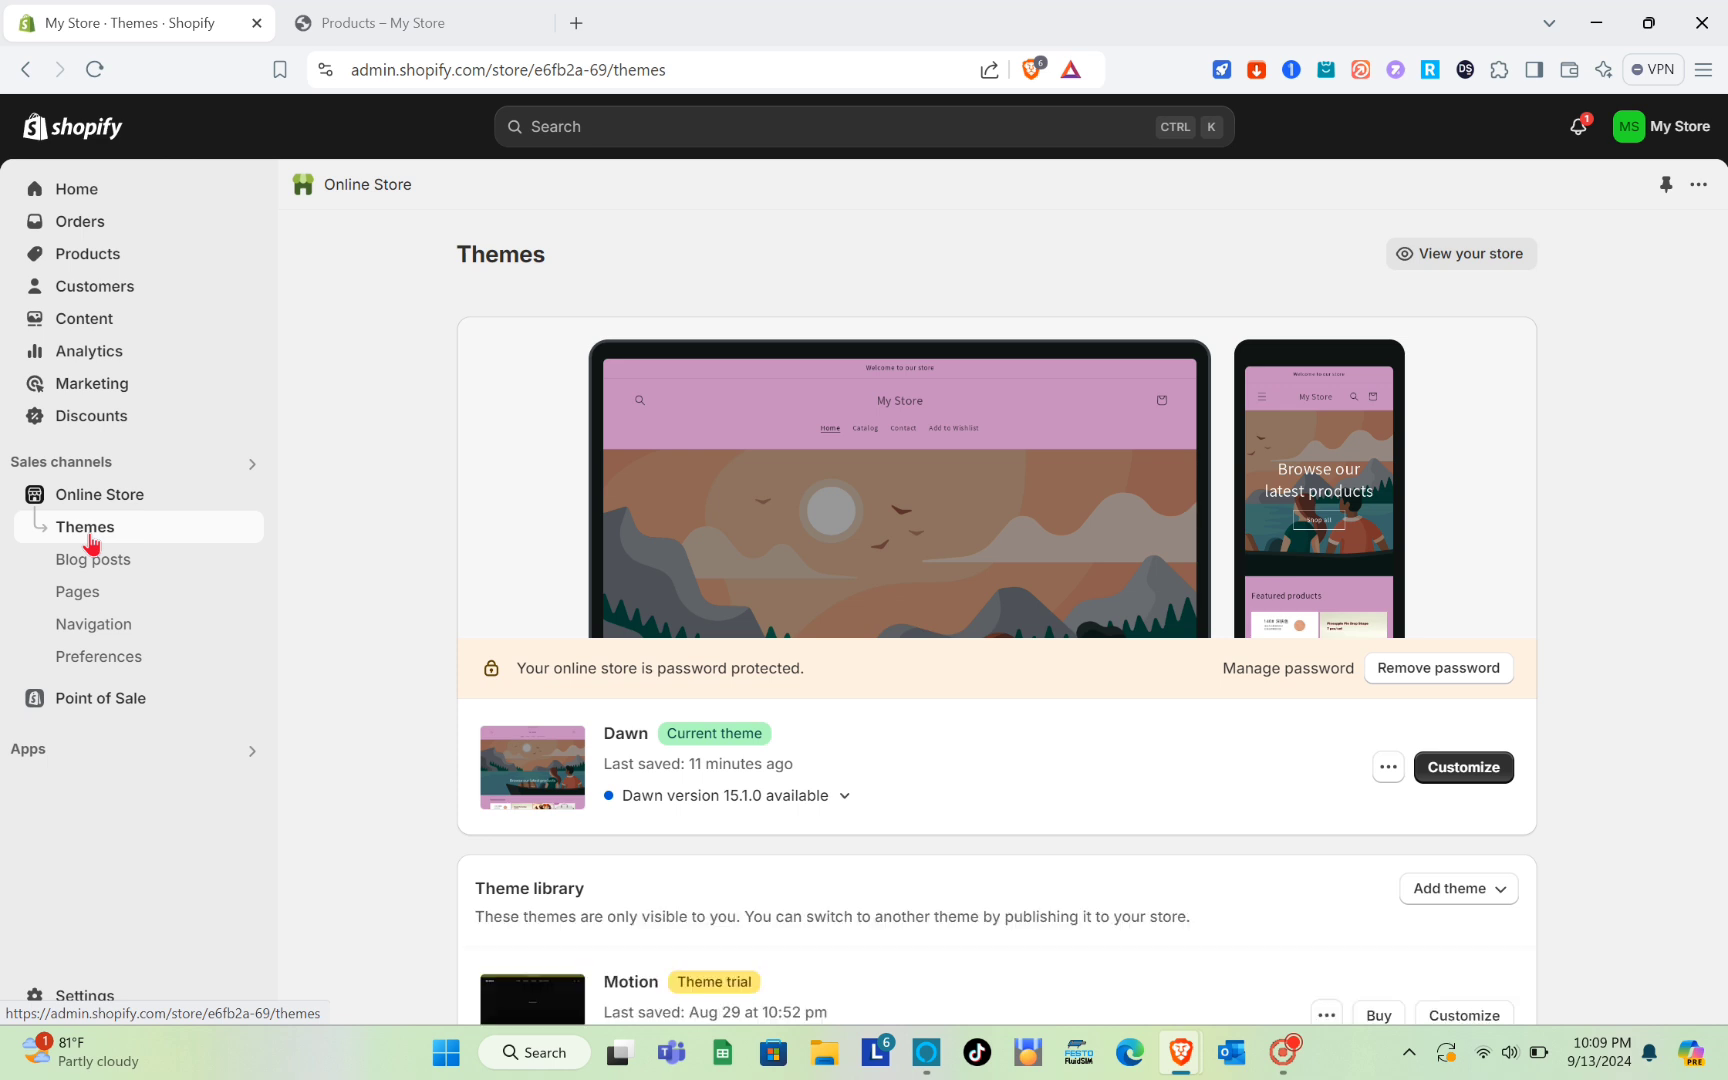
{"action": "scroll", "coordinate": [918, 810], "scroll_direction": "down", "scroll_amount": 2}
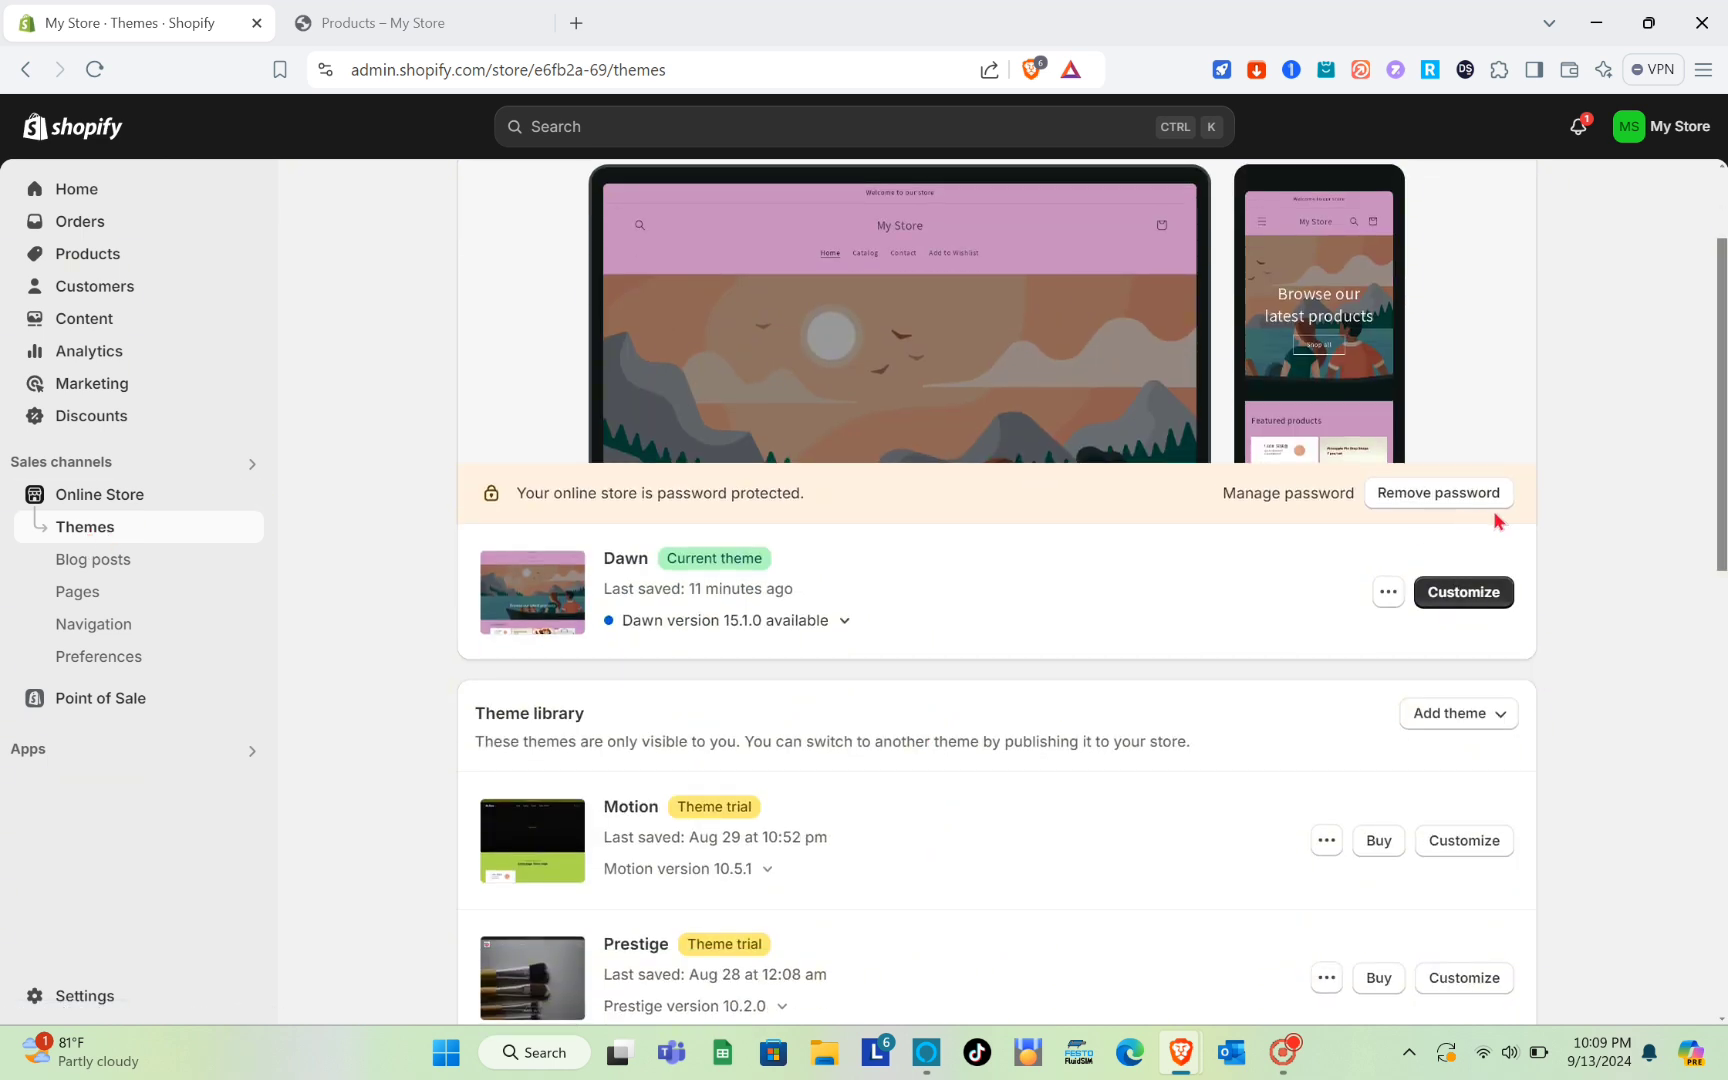
{"action": "left_click", "coordinate": [1474, 598]}
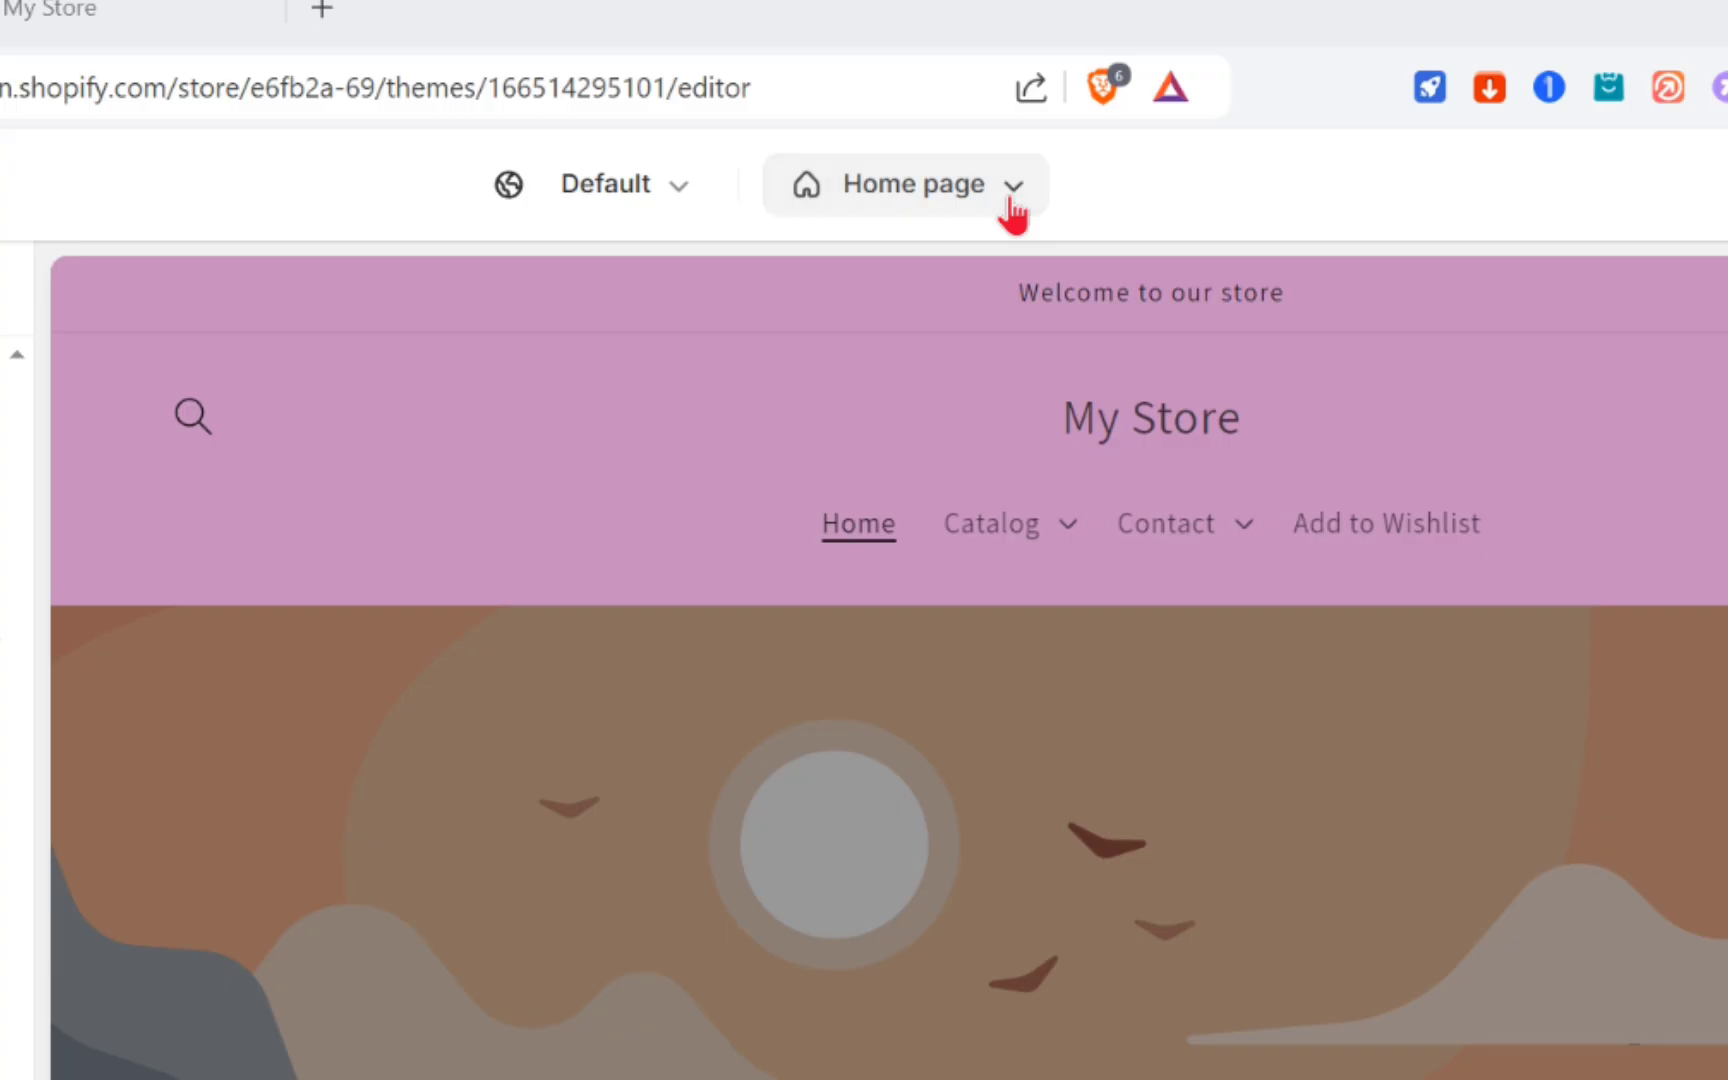
- Look through the theme editor's list of page templates and the templates offered for Products
{"action": "left_click", "coordinate": [1012, 203]}
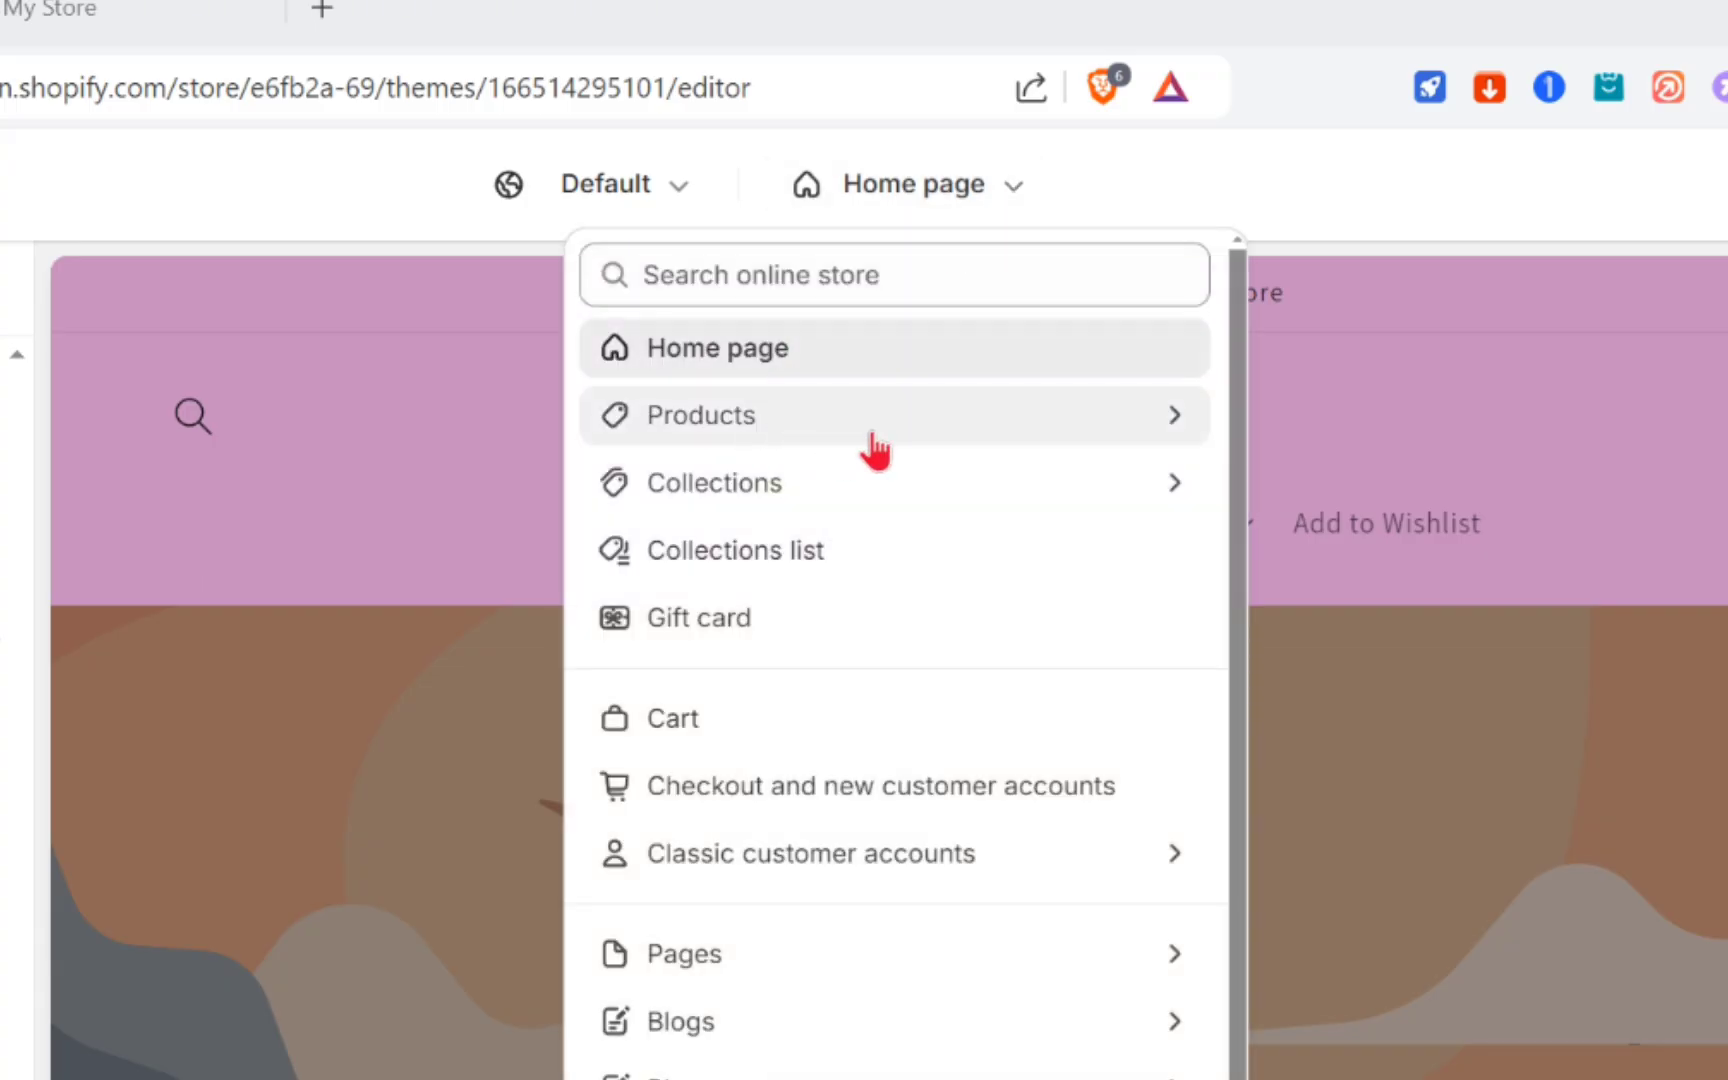
{"action": "left_click", "coordinate": [1174, 414]}
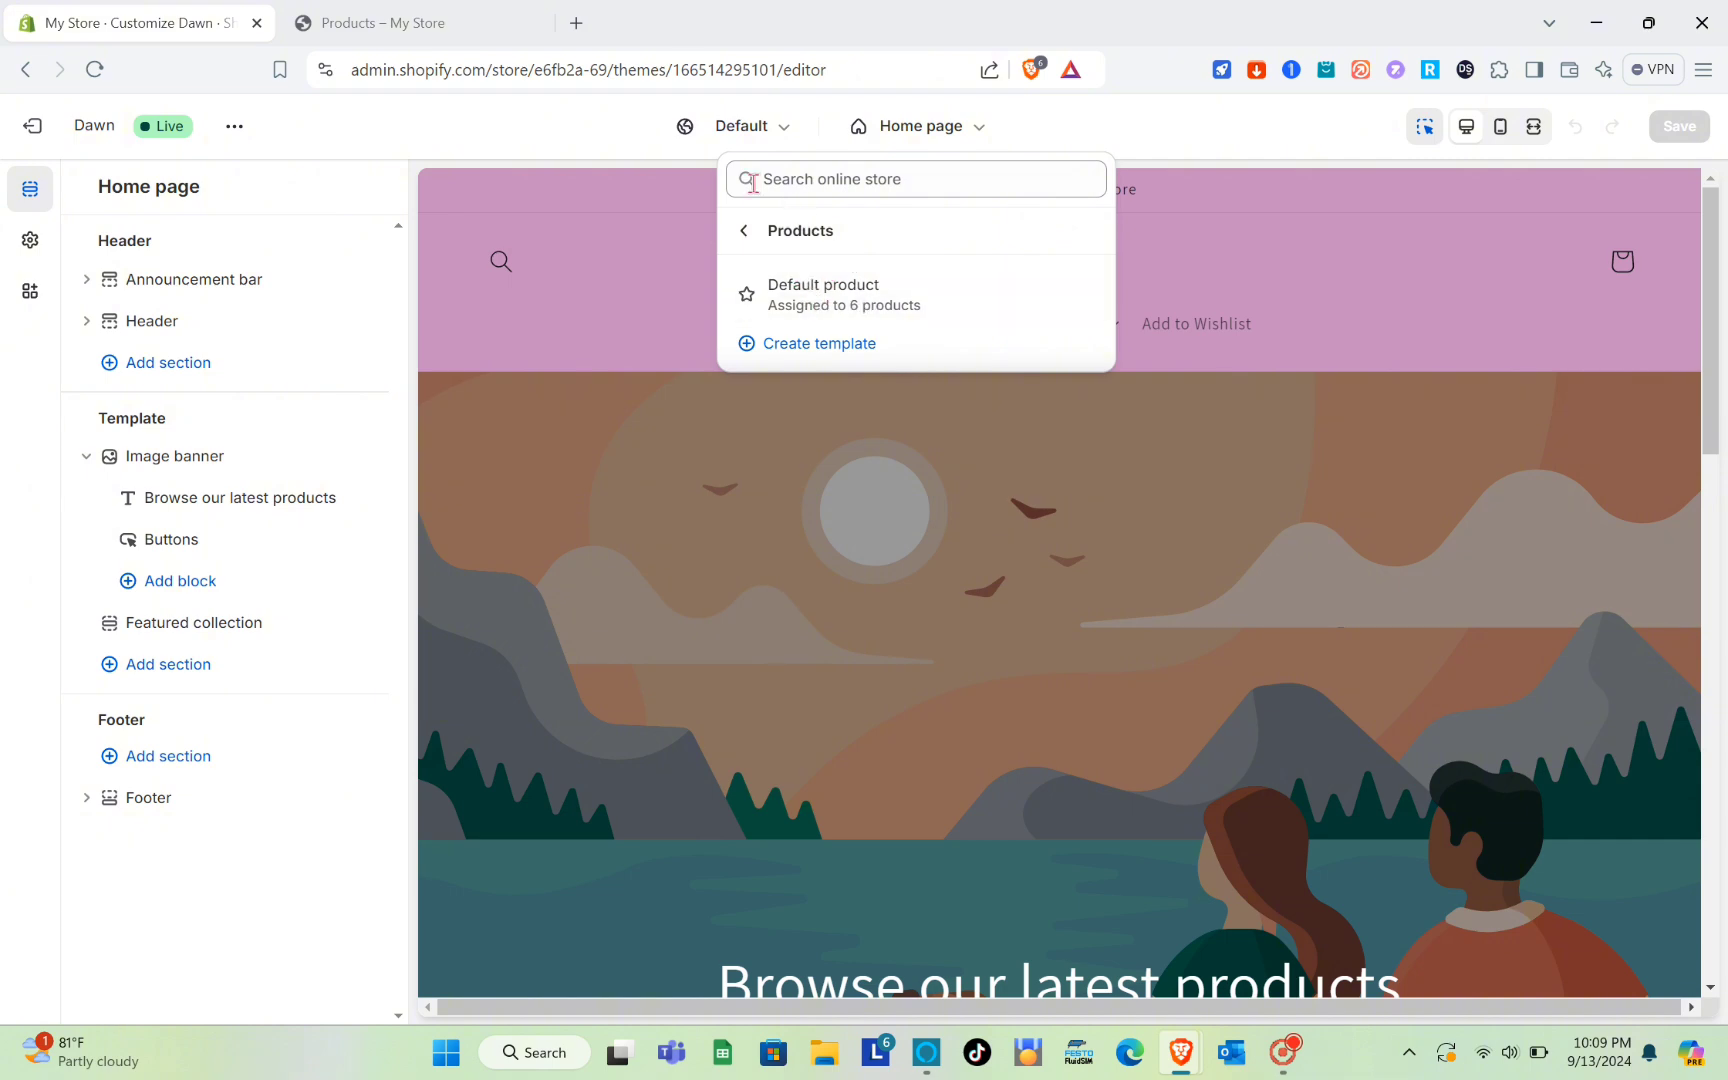
{"action": "left_click", "coordinate": [745, 232]}
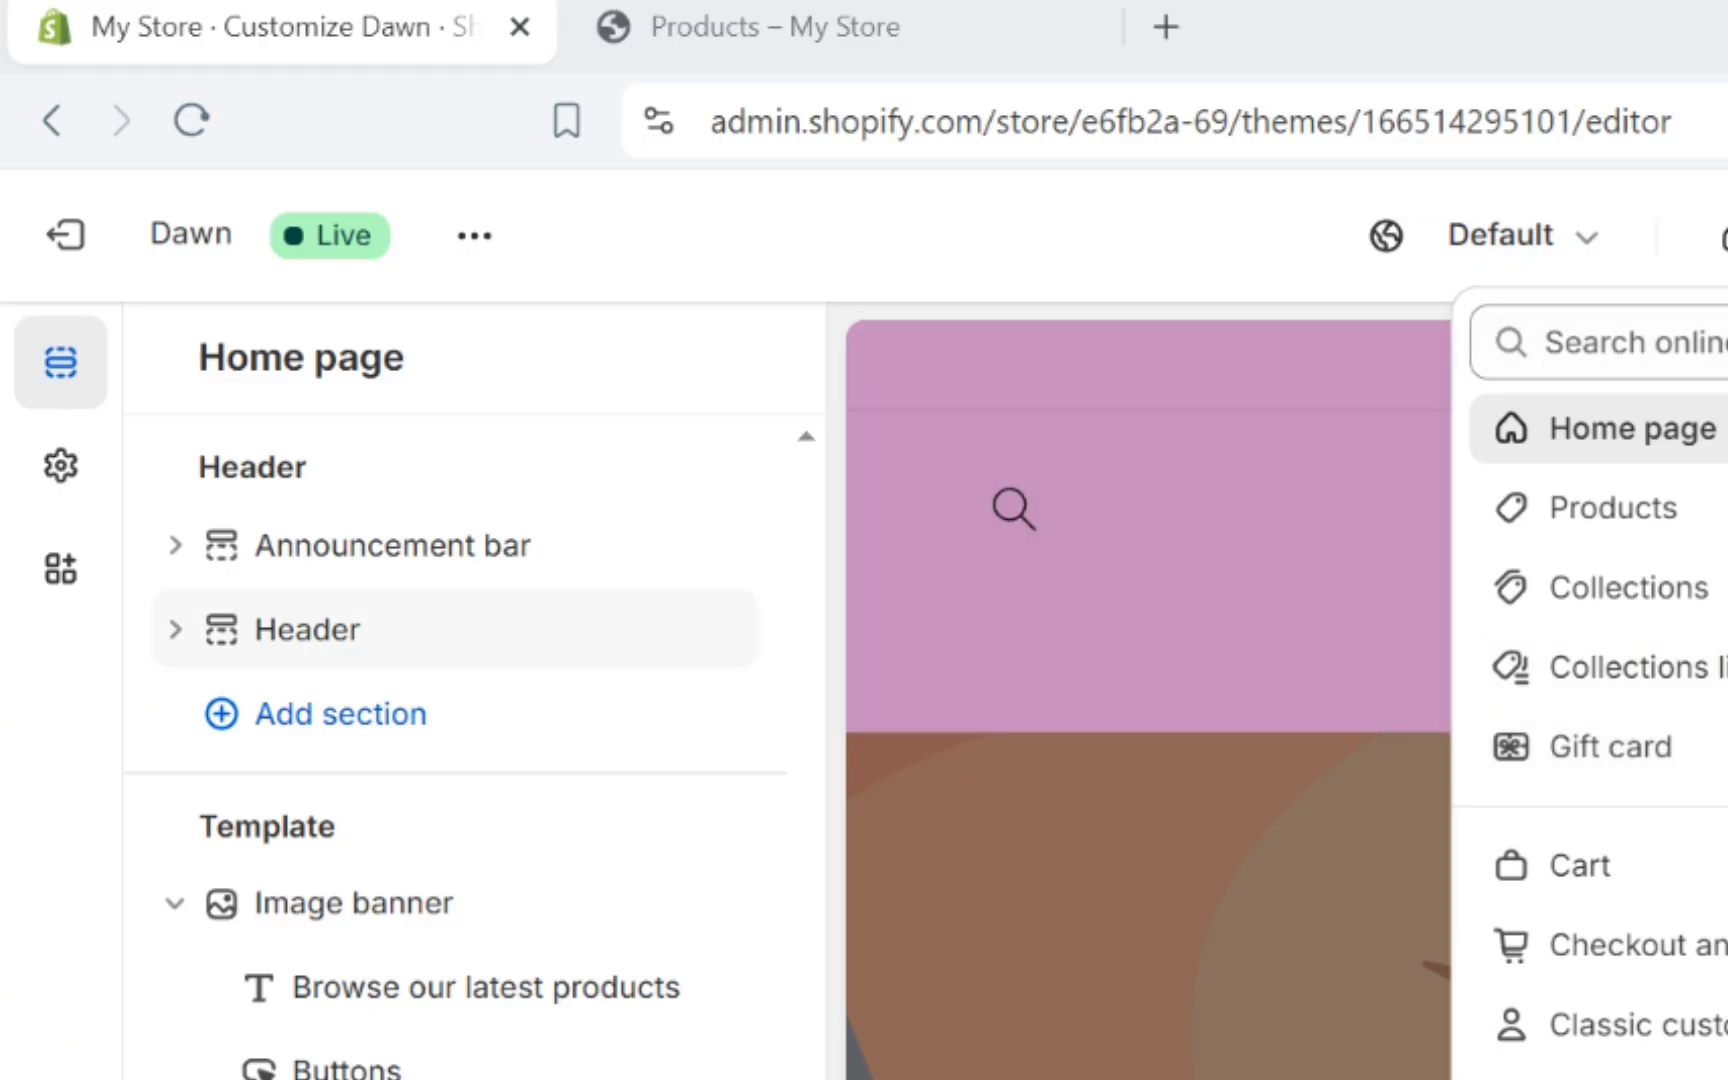
- Review the Header section's settings, the general theme settings and the home page preview
{"action": "left_click", "coordinate": [307, 629]}
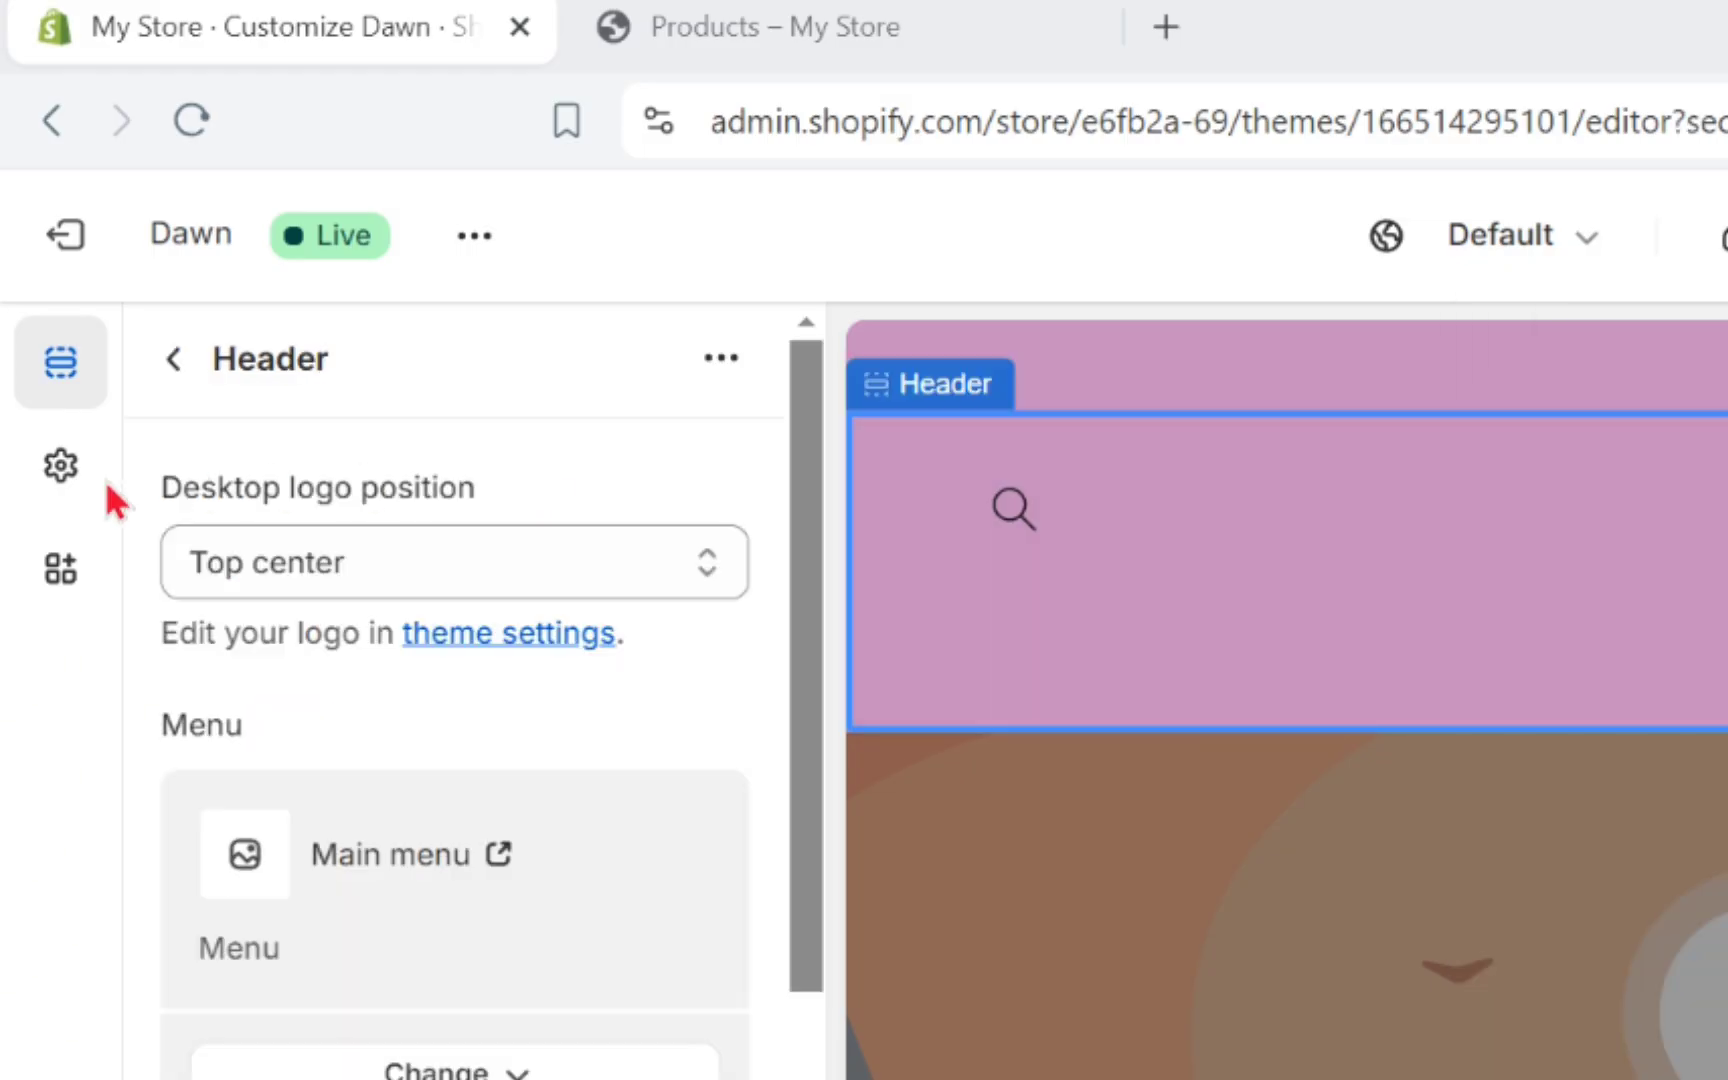
{"action": "left_click", "coordinate": [46, 476]}
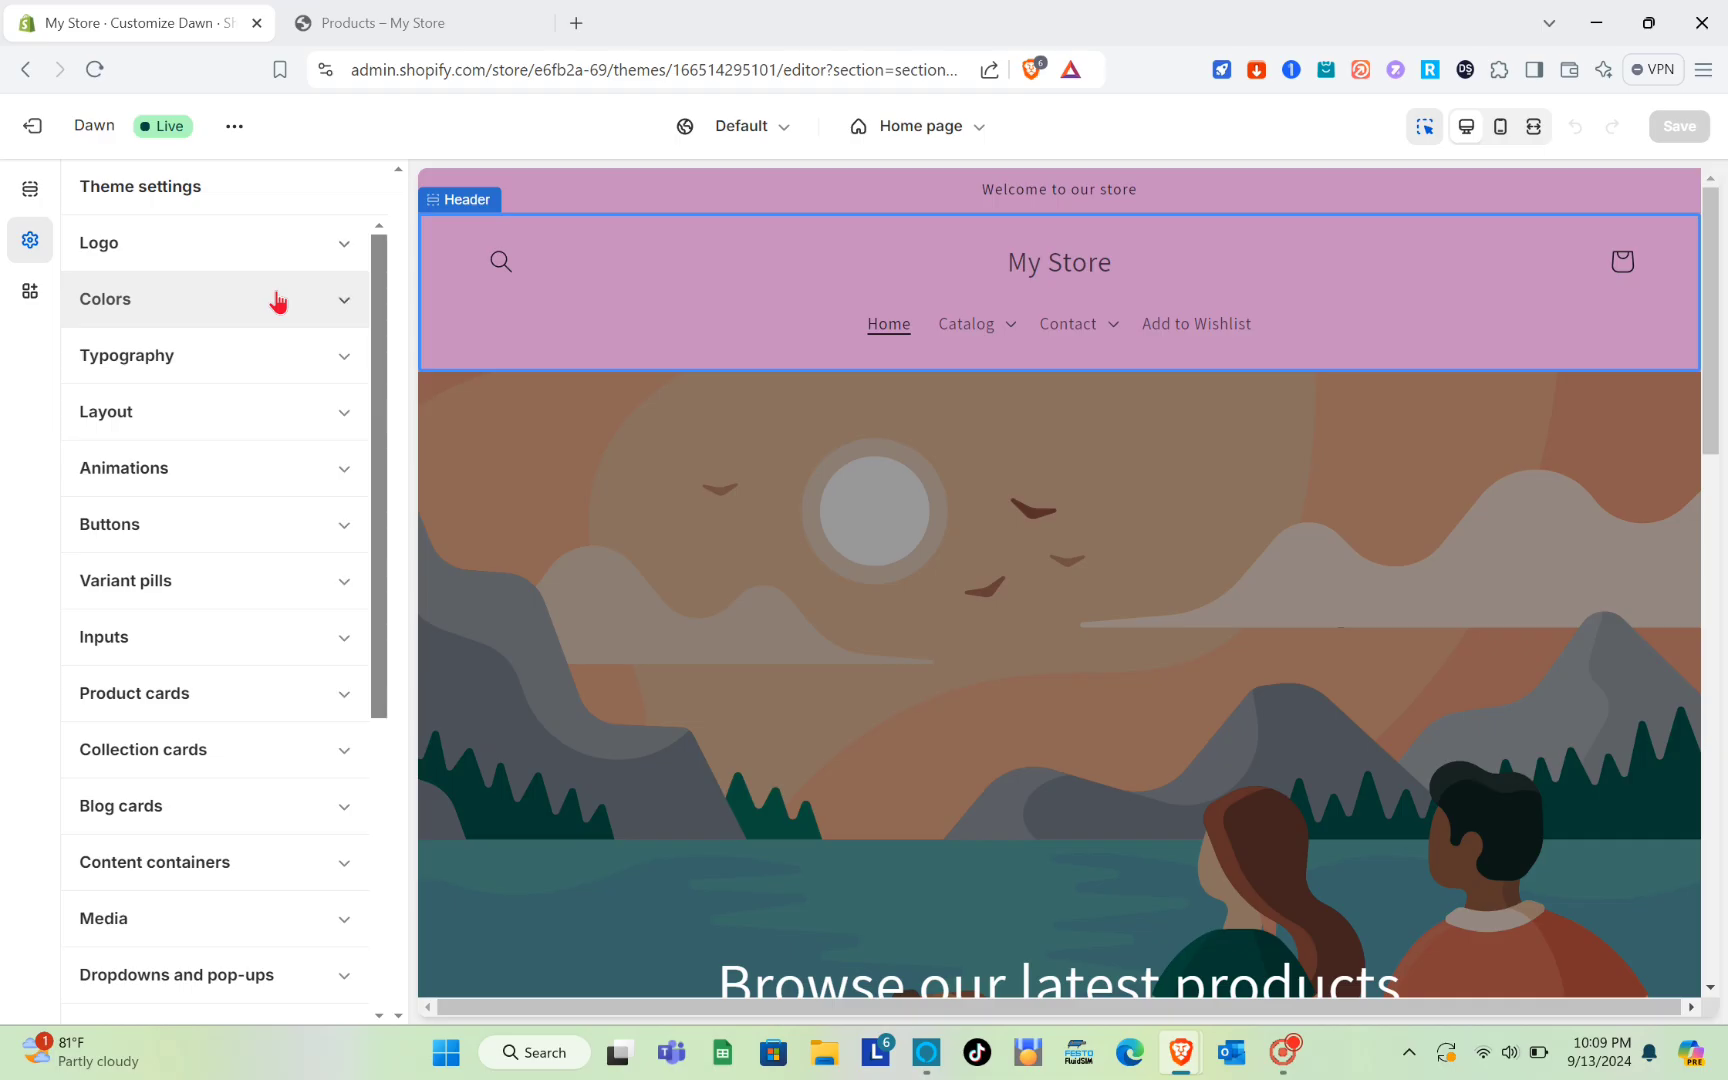
{"action": "scroll", "coordinate": [278, 302], "scroll_direction": "down", "scroll_amount": 1}
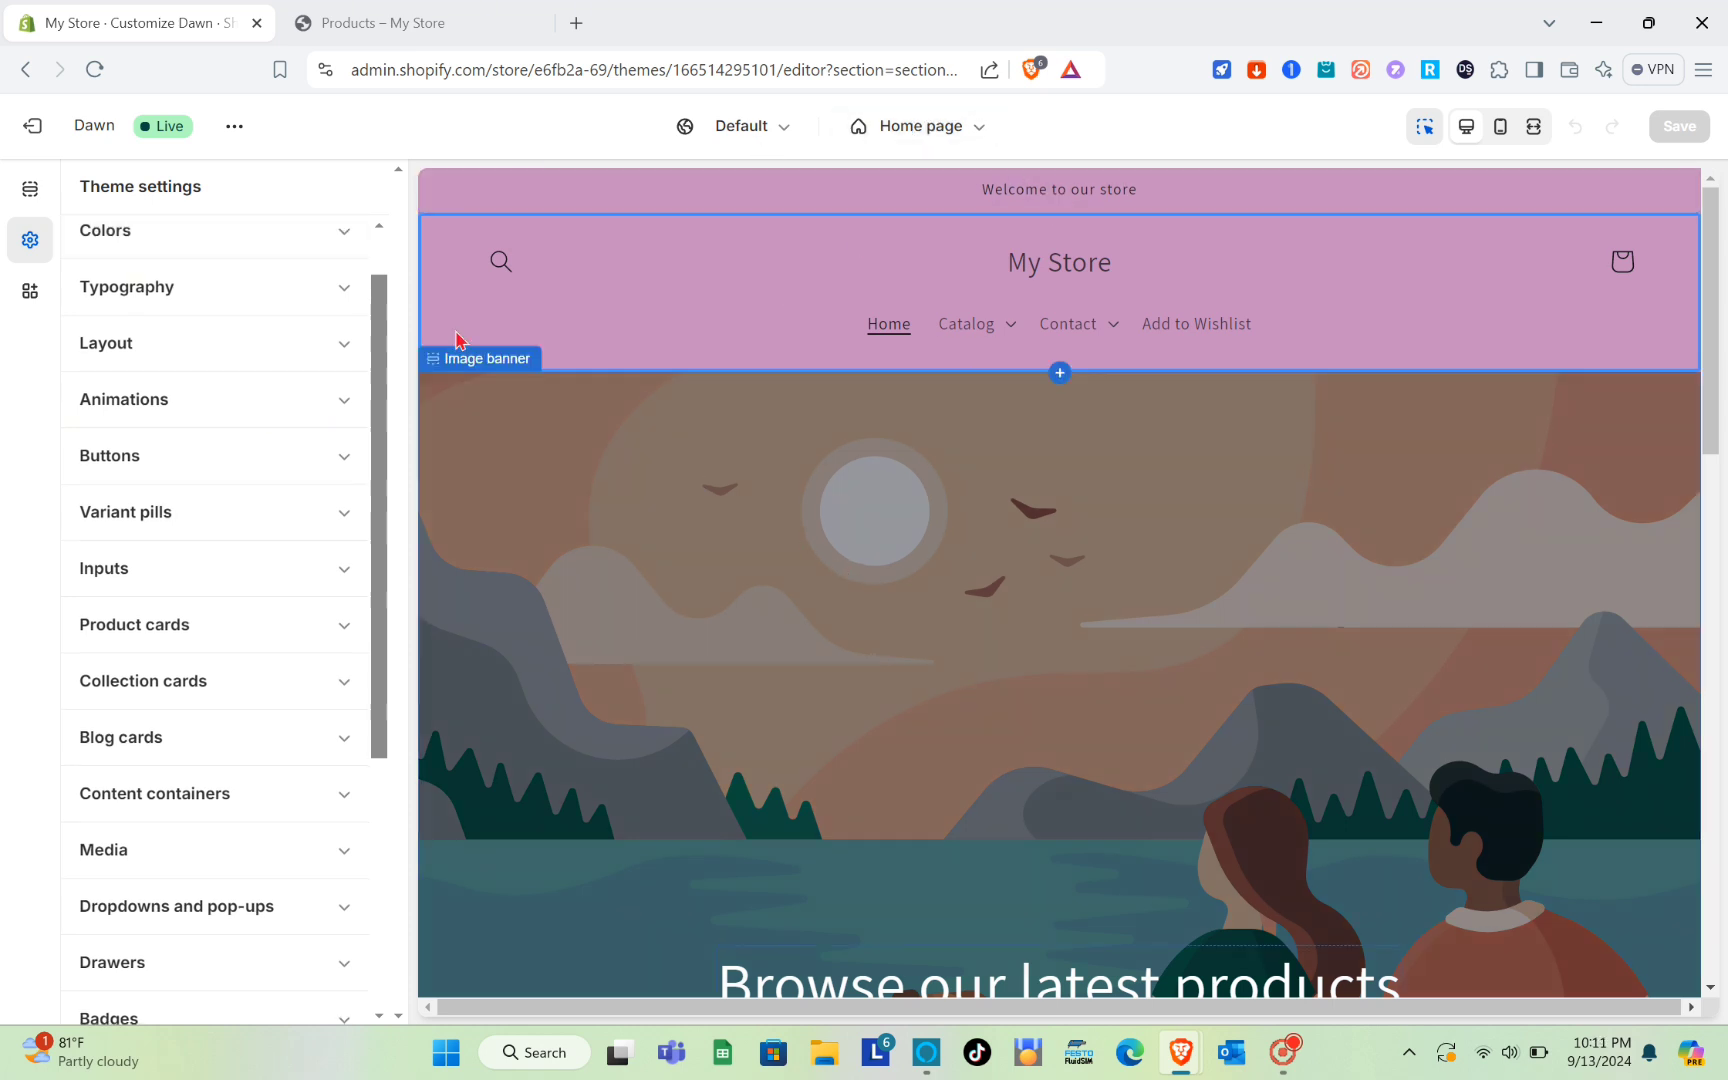
{"action": "left_click", "coordinate": [31, 193]}
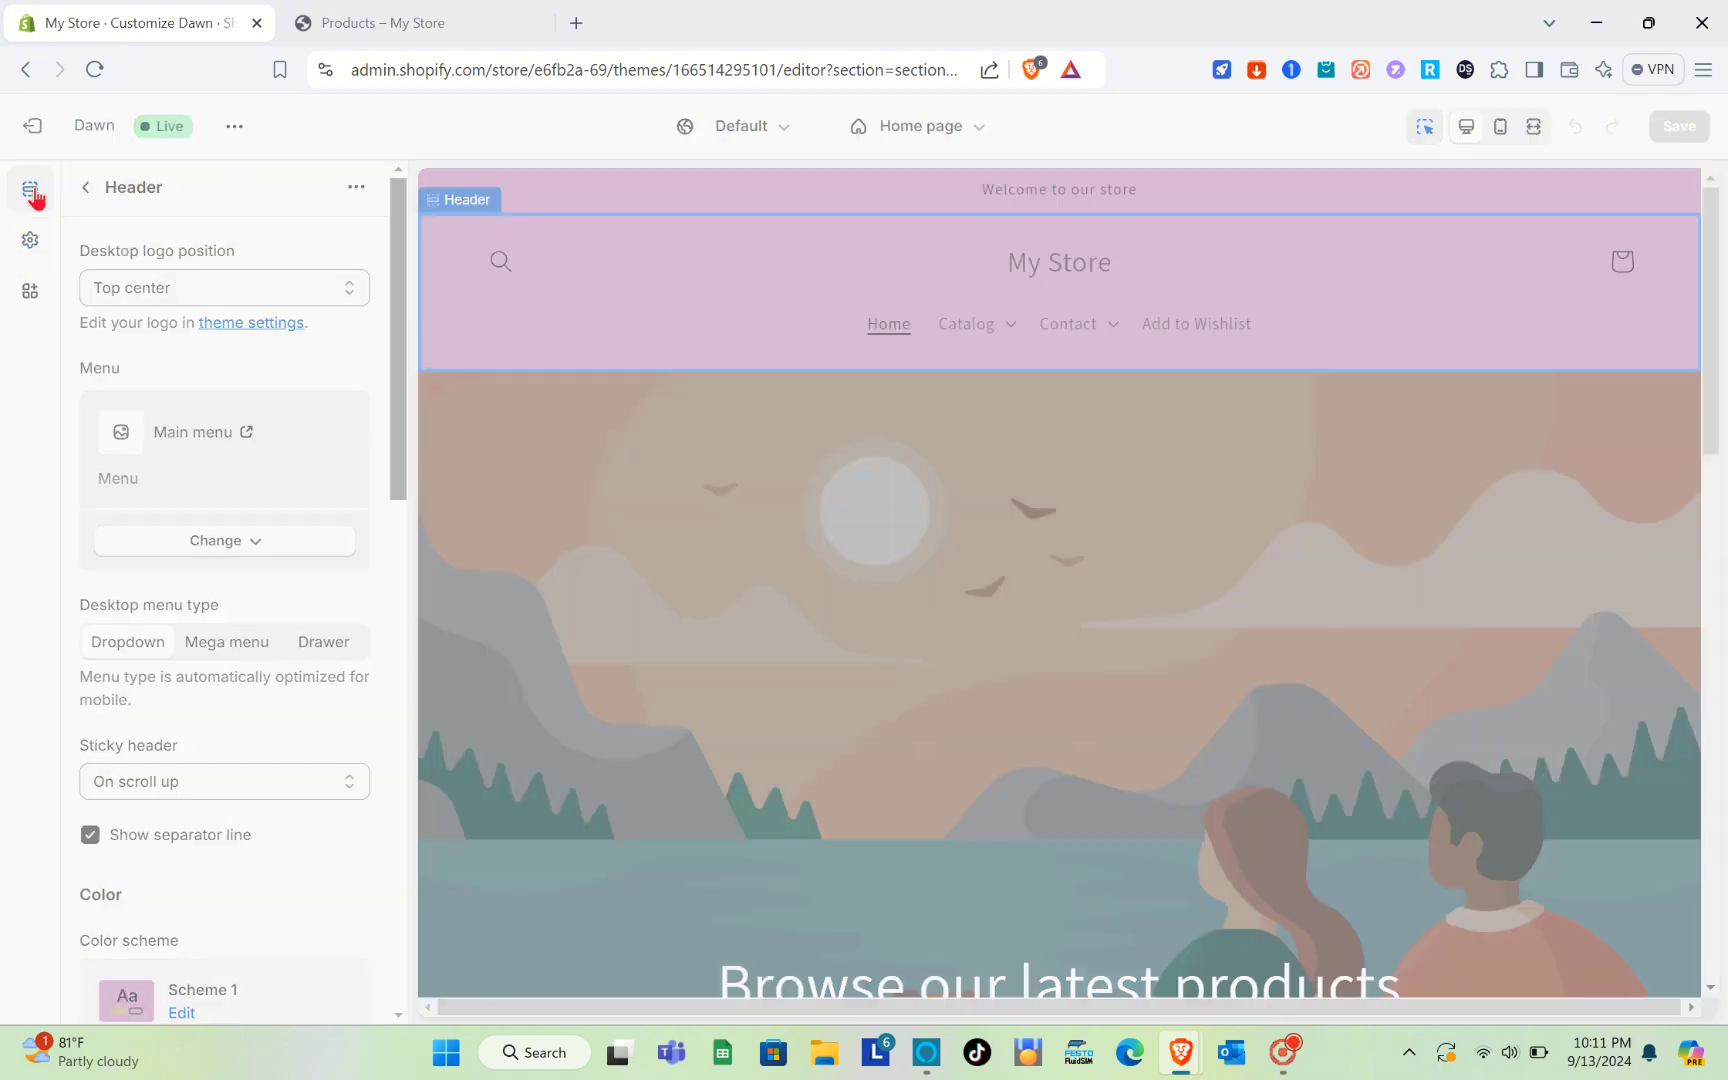
{"action": "left_click", "coordinate": [30, 248]}
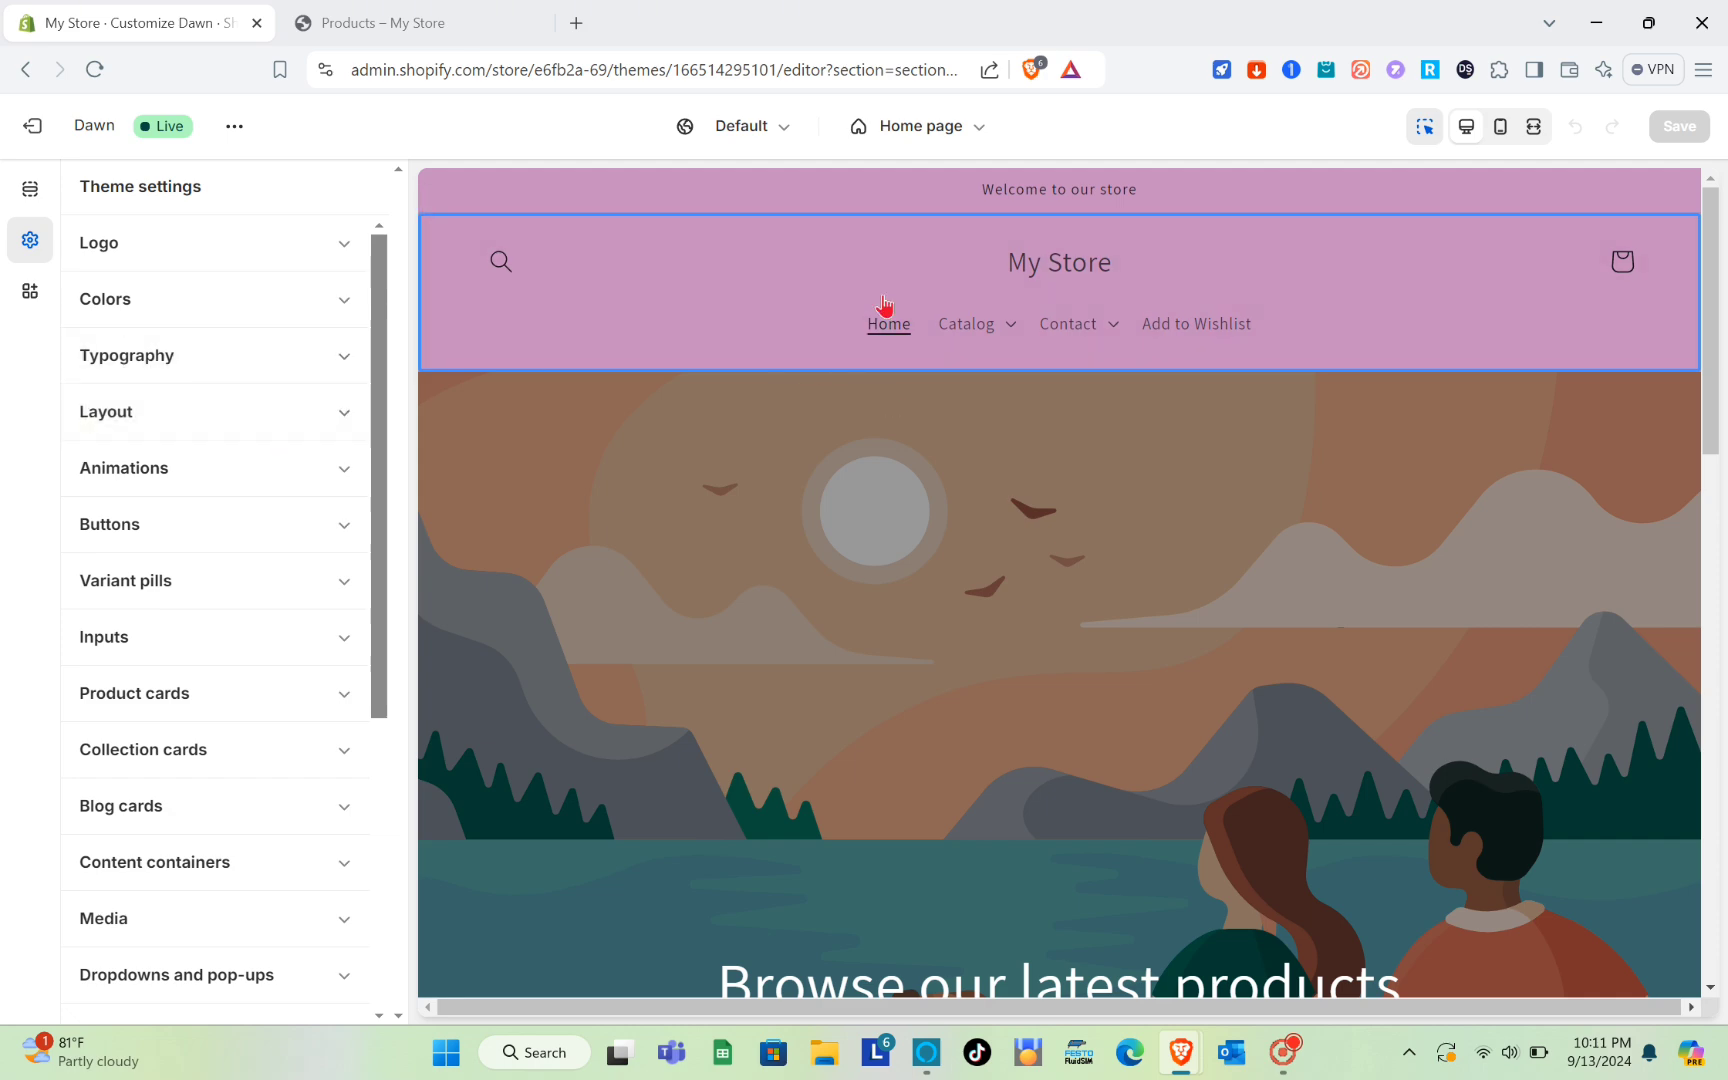
{"action": "scroll", "coordinate": [950, 480], "scroll_direction": "down", "scroll_amount": 9}
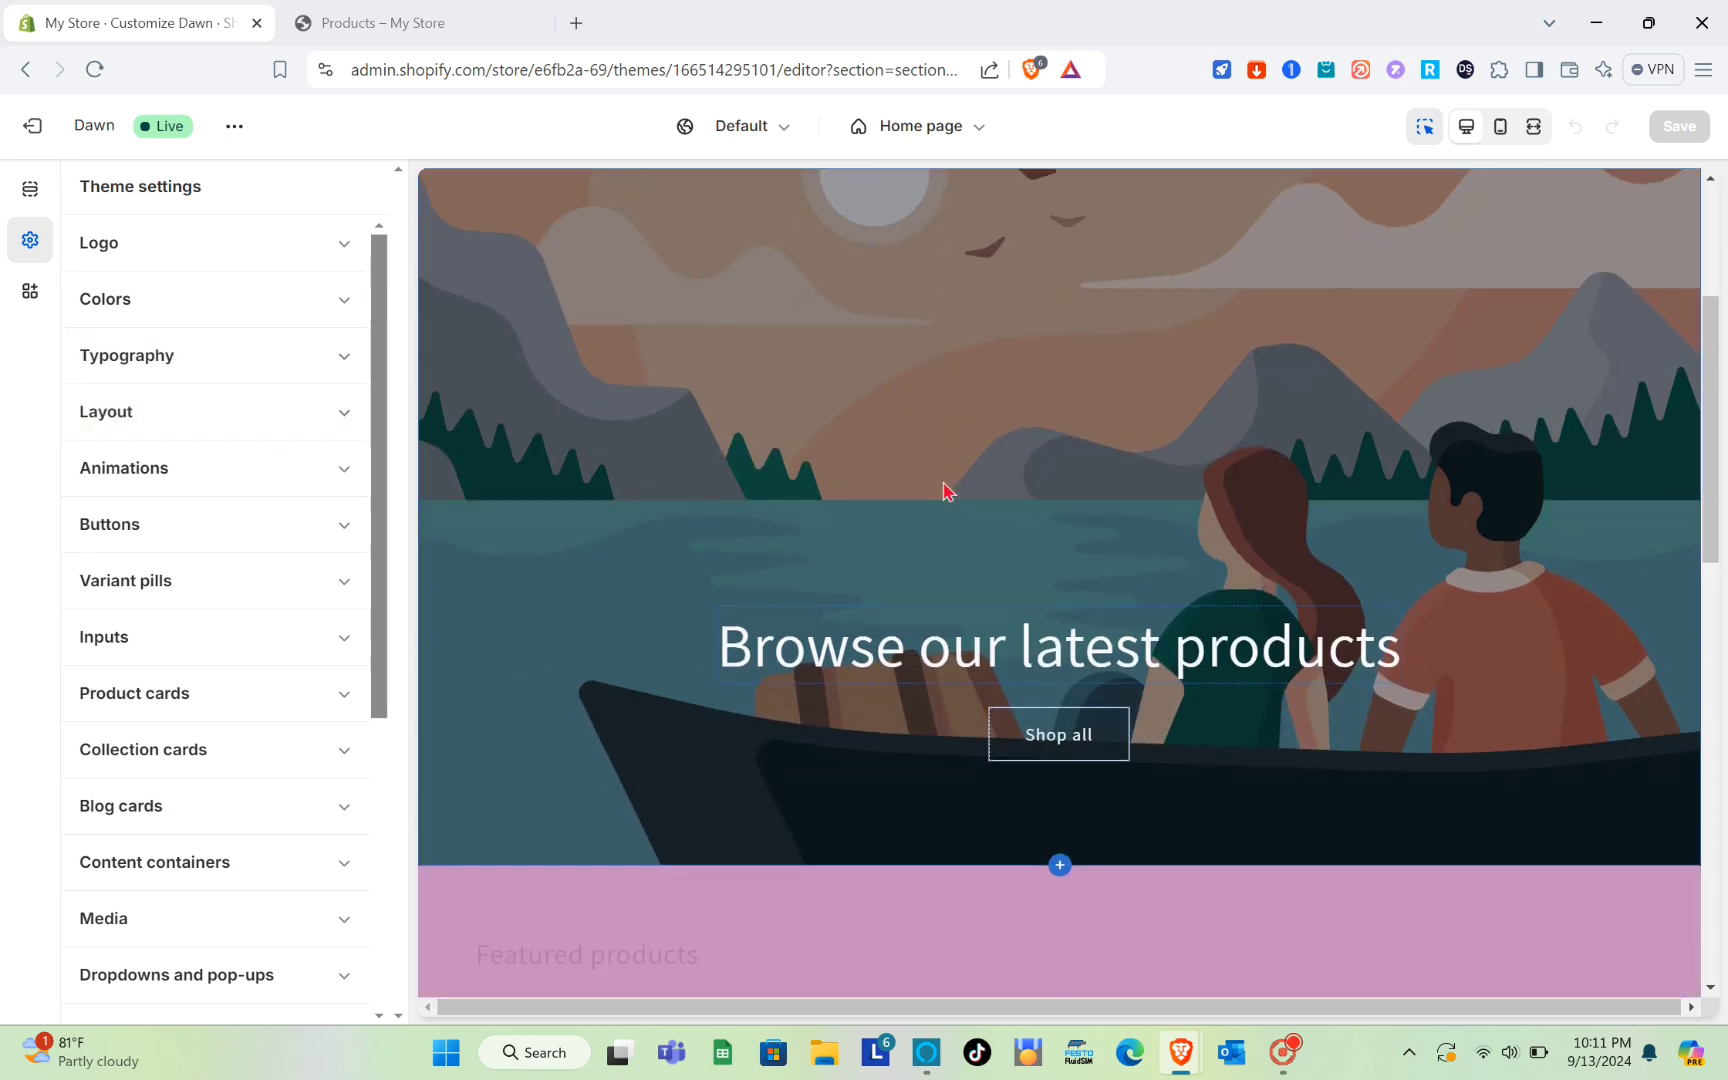
{"action": "scroll", "coordinate": [946, 490], "scroll_direction": "up", "scroll_amount": 10}
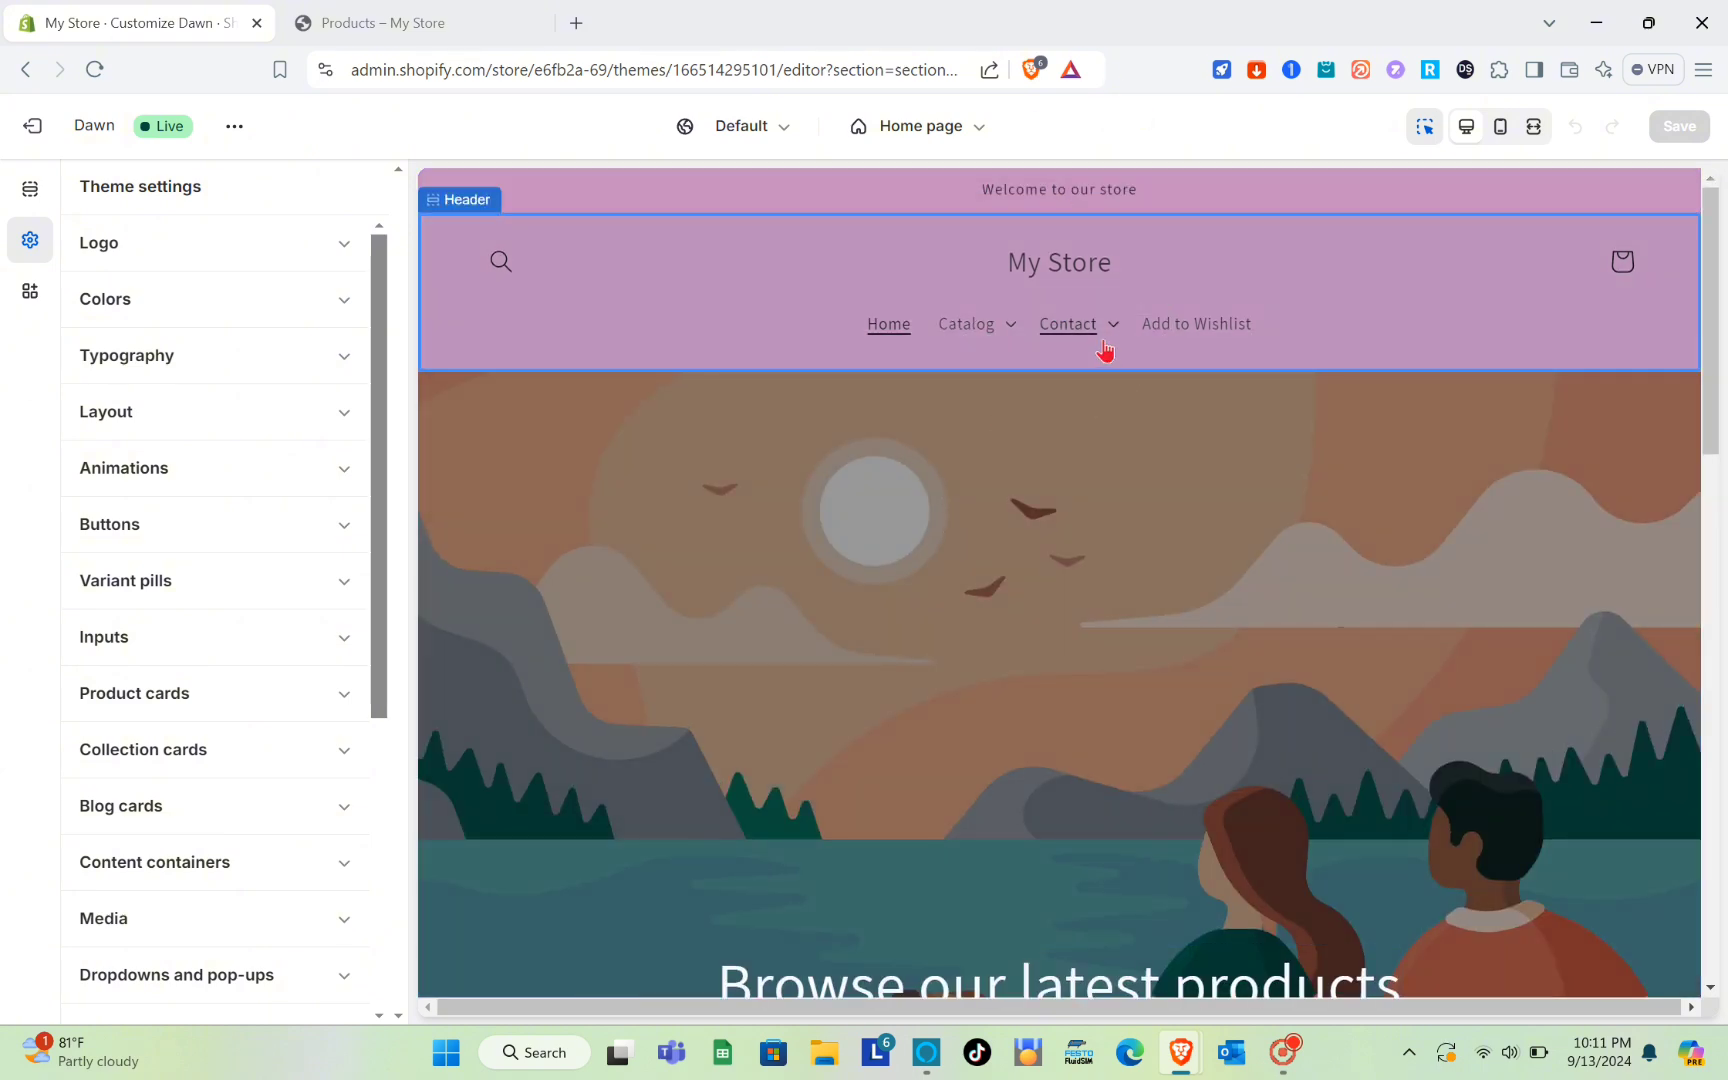
- Test the header drop-downs in the preview by opening Products under Catalog and expanding the items under Contact
{"action": "left_click", "coordinate": [1013, 338]}
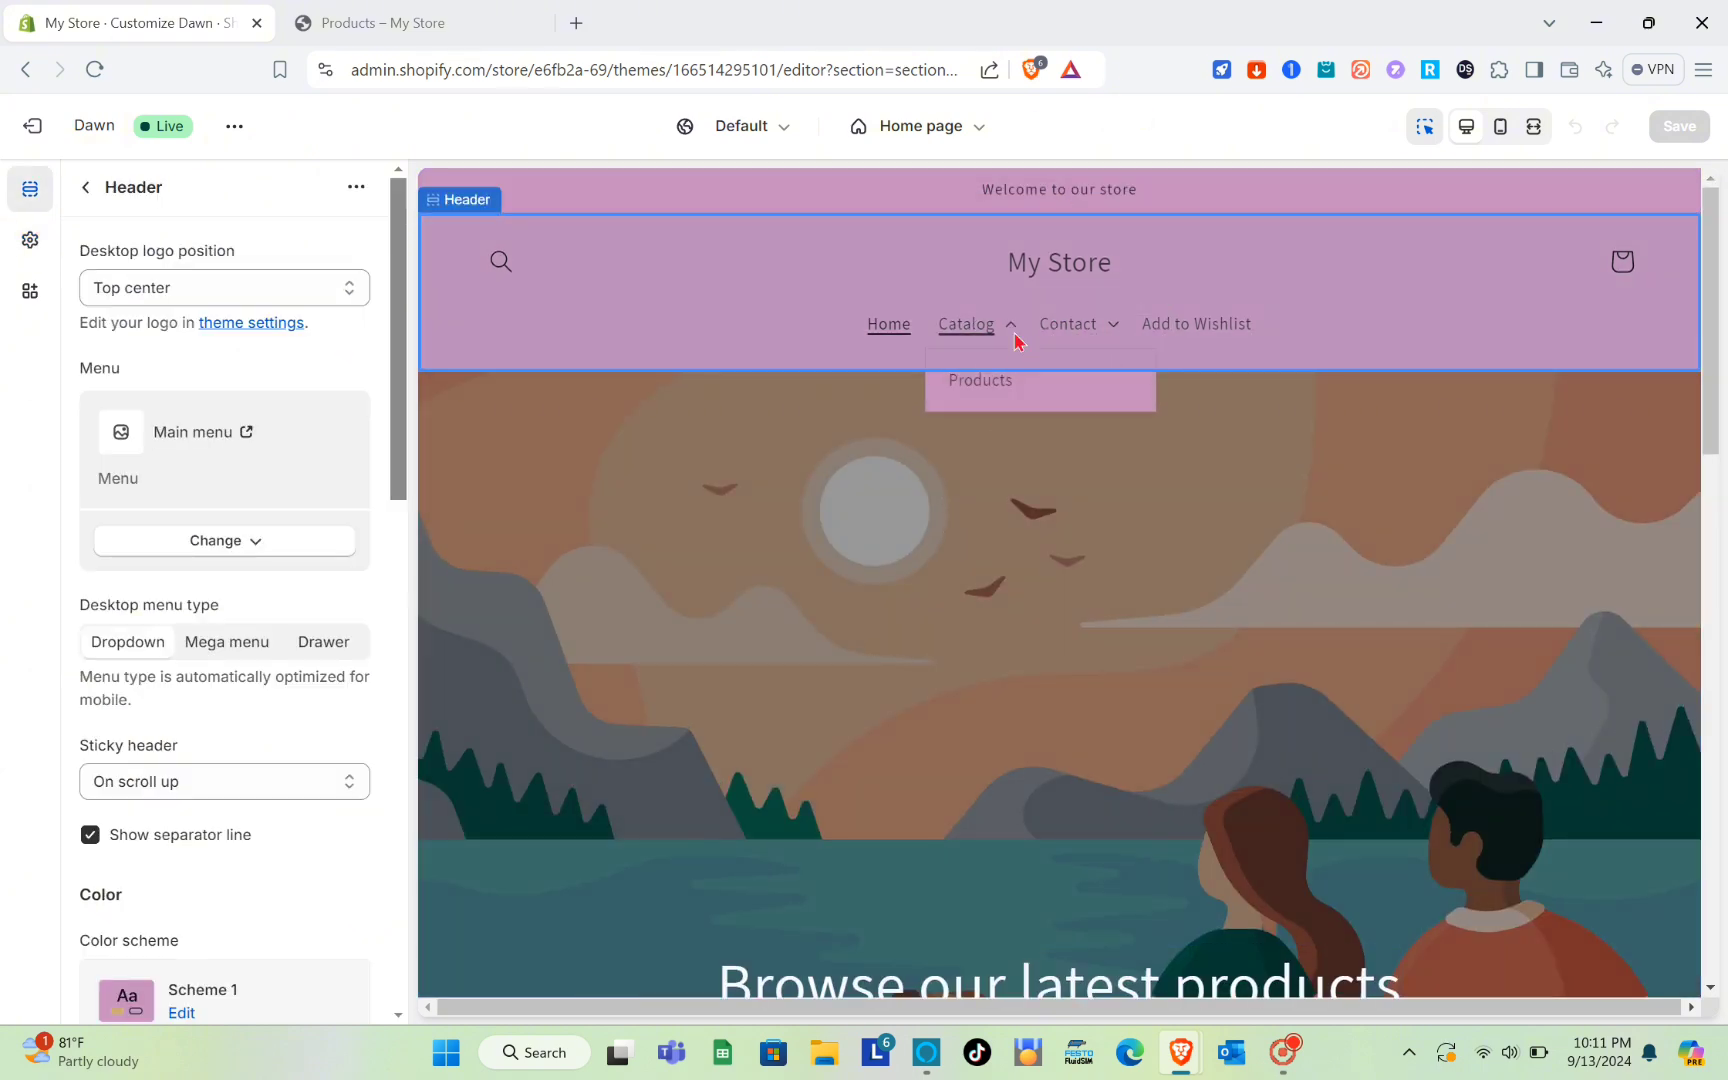
{"action": "left_click", "coordinate": [1004, 399]}
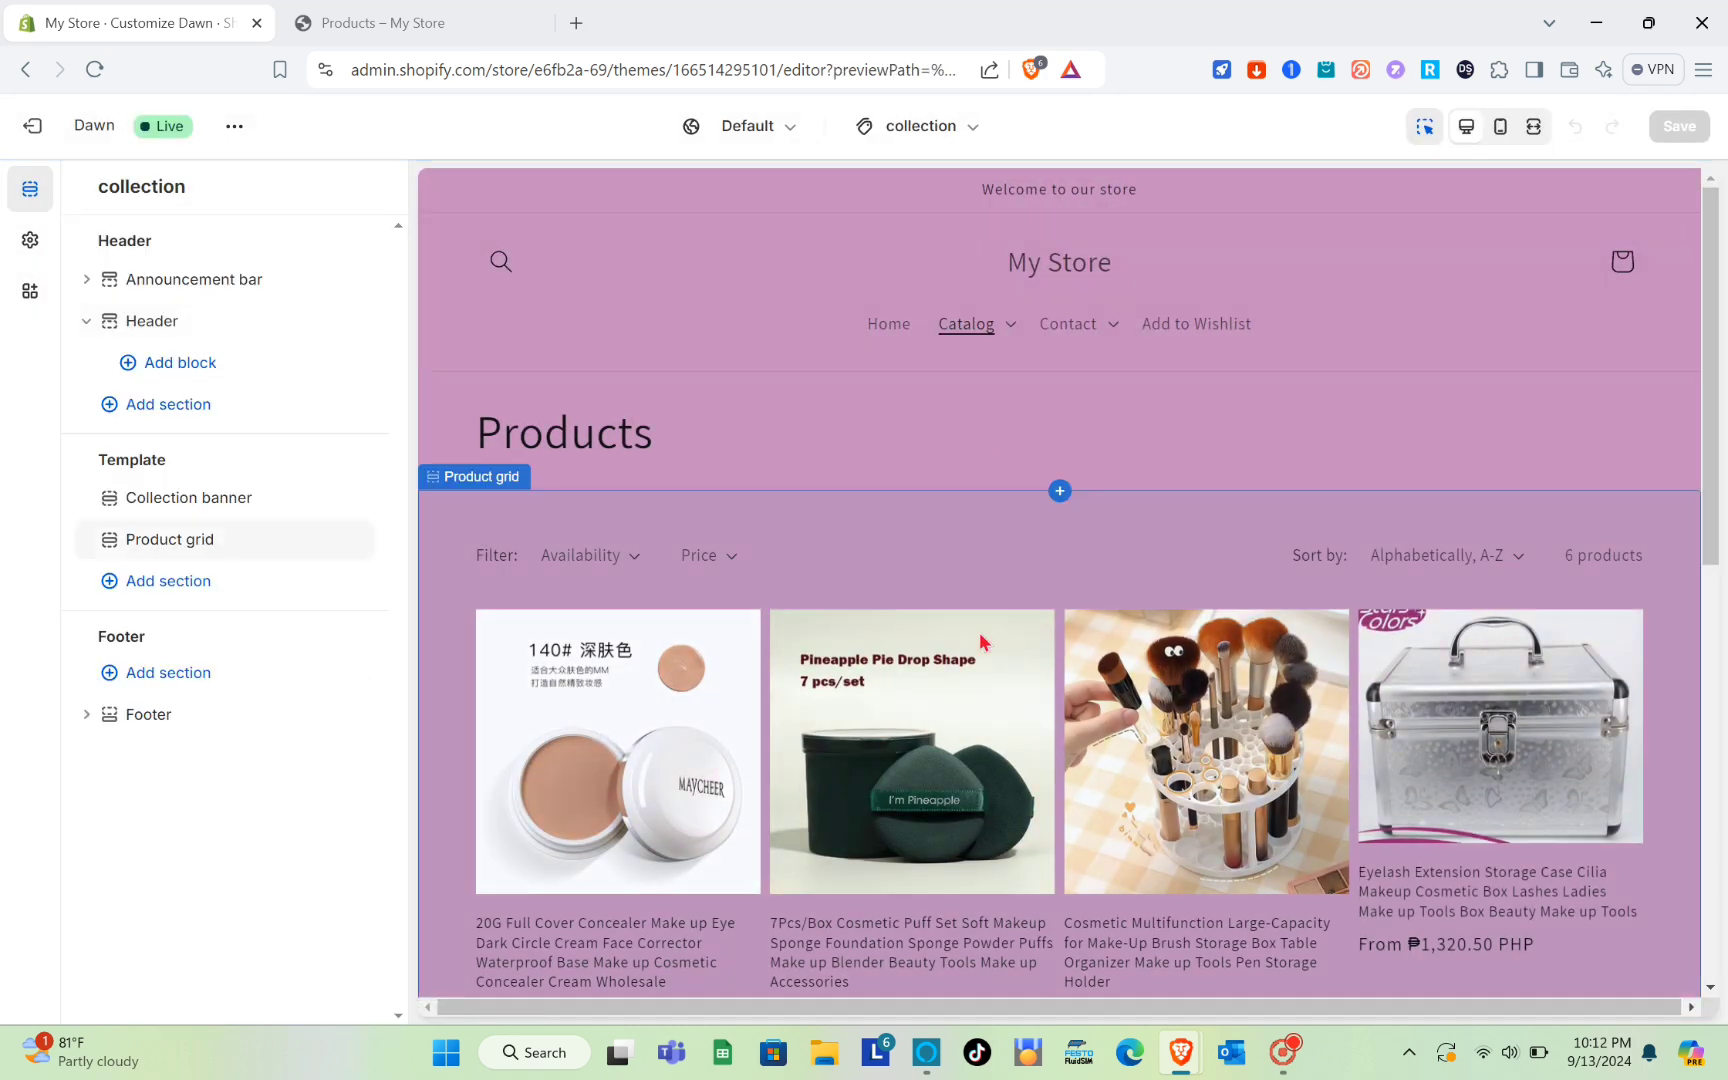
{"action": "scroll", "coordinate": [980, 640], "scroll_direction": "down", "scroll_amount": 6}
{"action": "scroll", "coordinate": [981, 641], "scroll_direction": "up", "scroll_amount": 6}
{"action": "left_click", "coordinate": [1111, 332]}
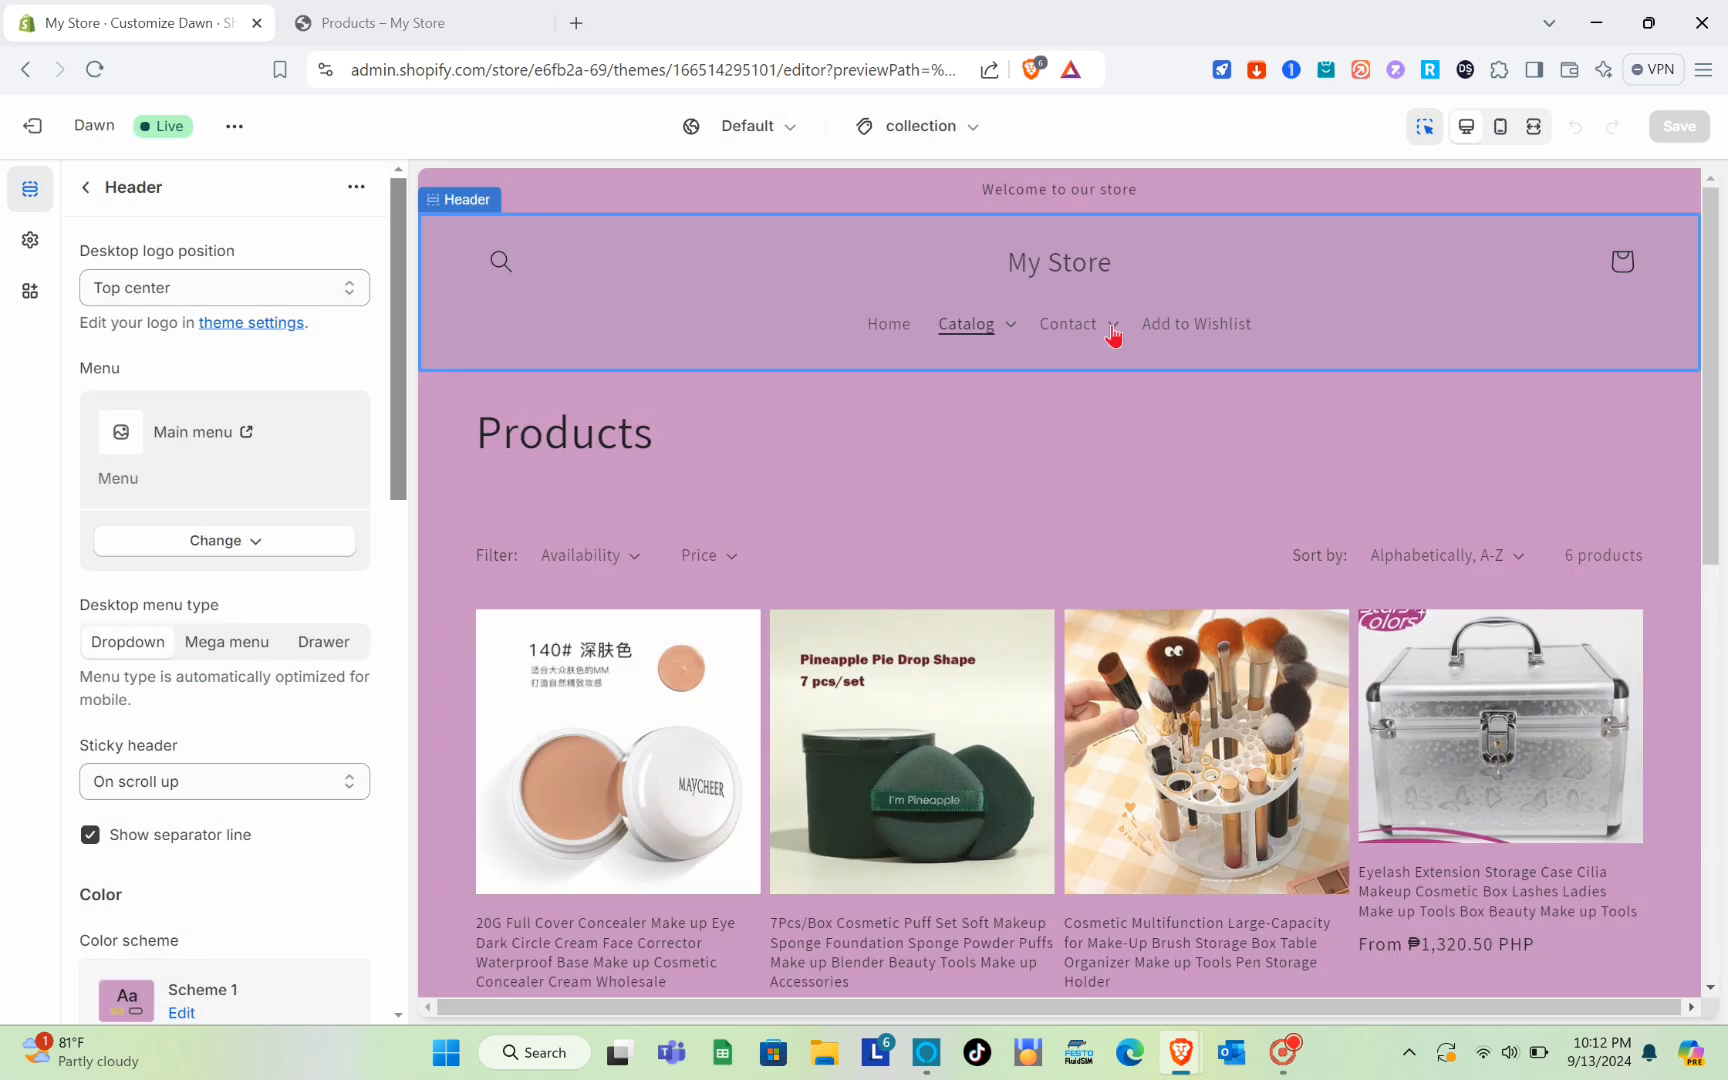
{"action": "left_click", "coordinate": [1111, 332]}
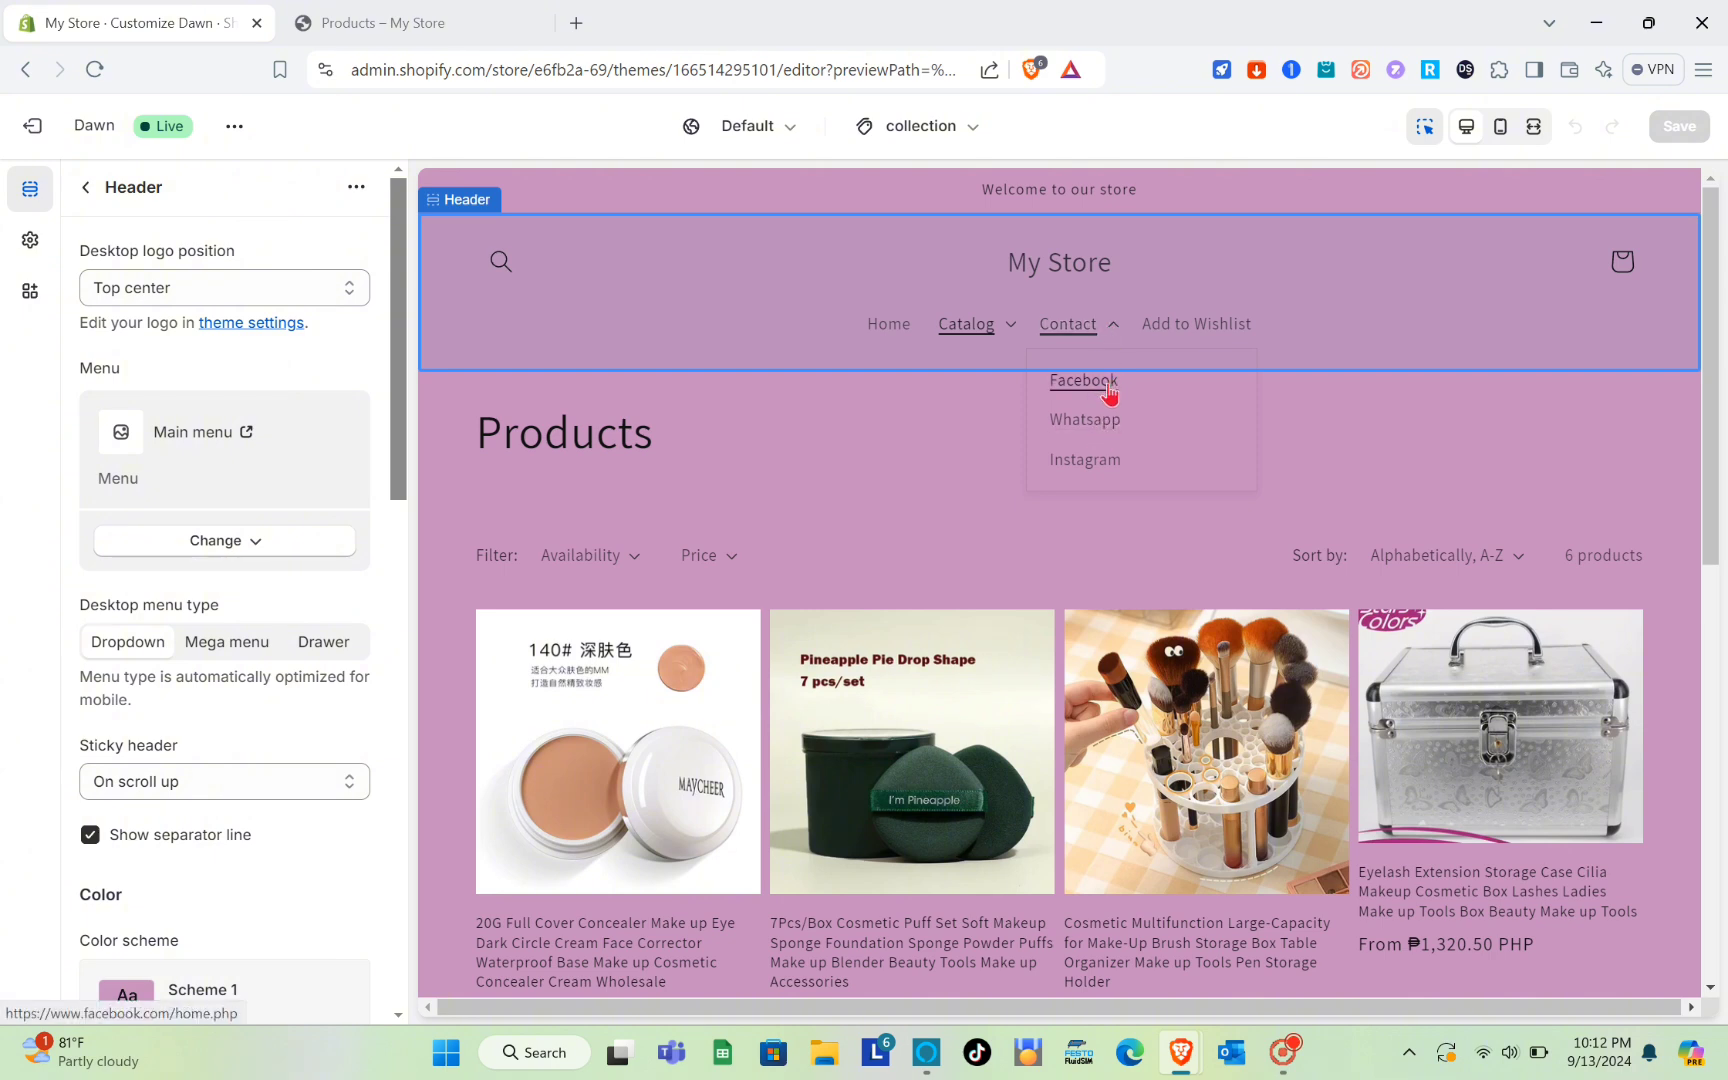
{"action": "left_click", "coordinate": [1111, 335]}
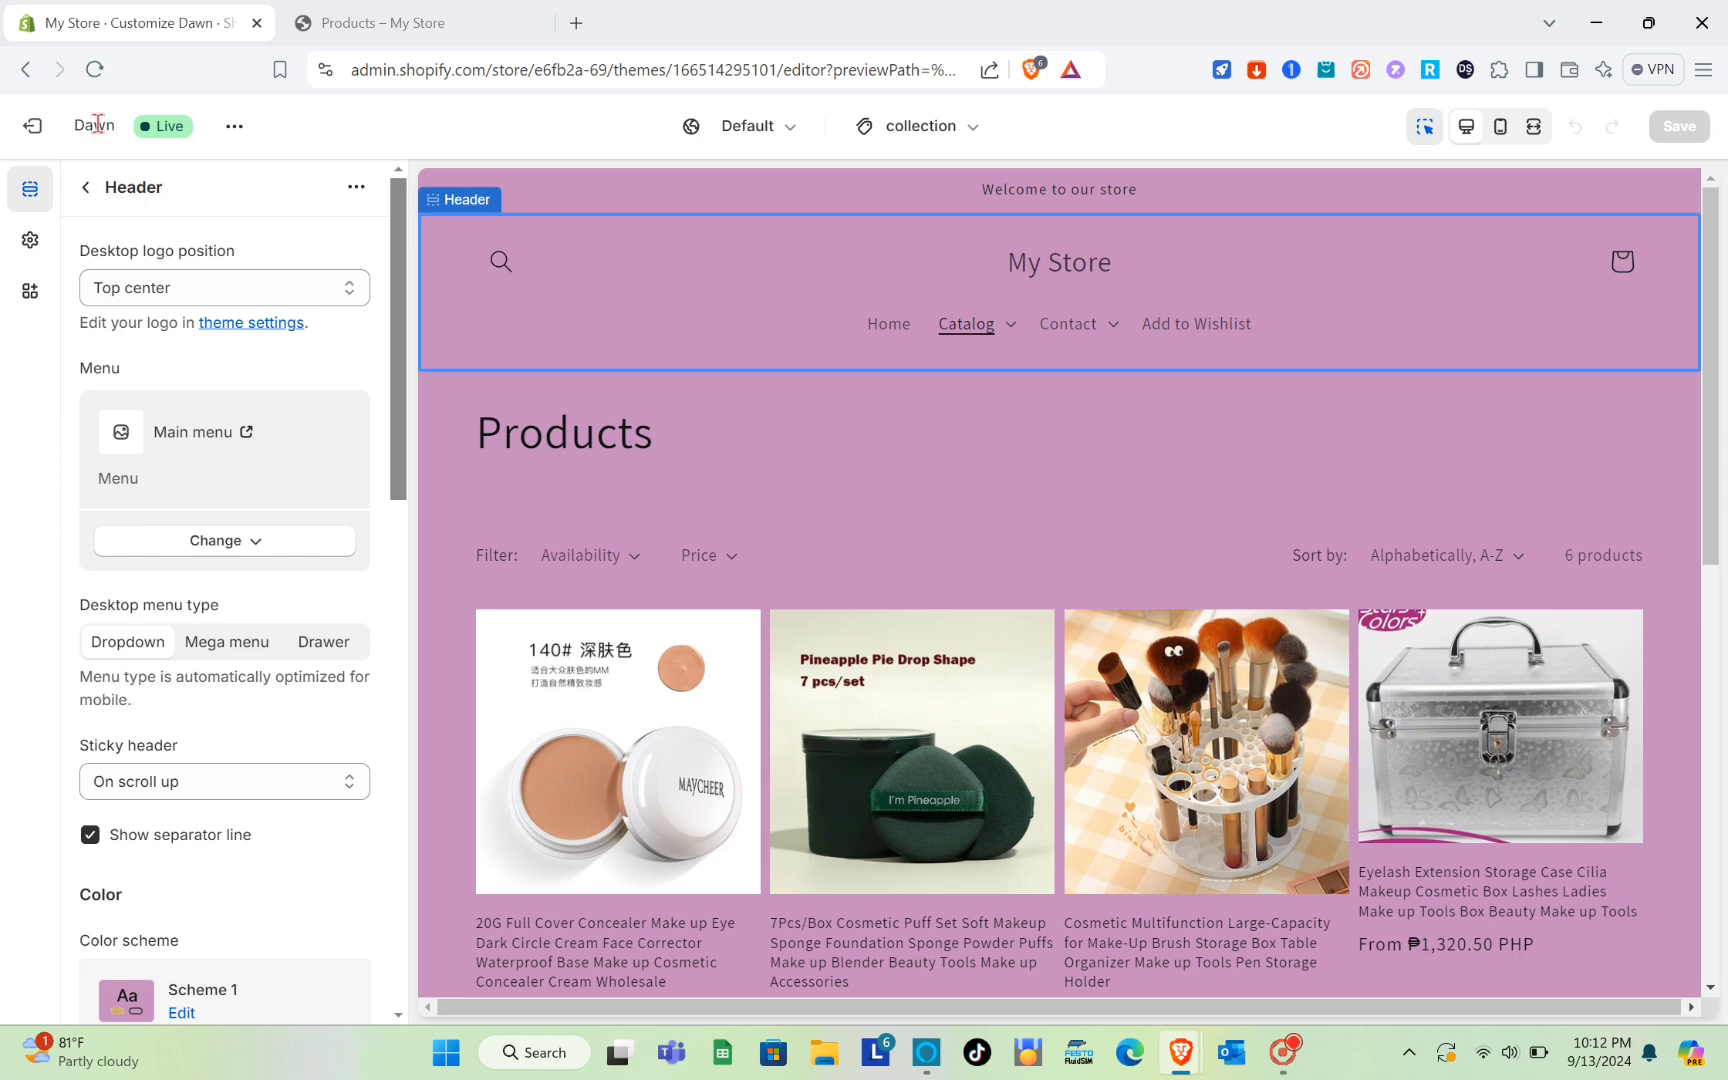
- Exit the theme editor and reopen the Main menu from the store's navigation settings
{"action": "left_click", "coordinate": [35, 128]}
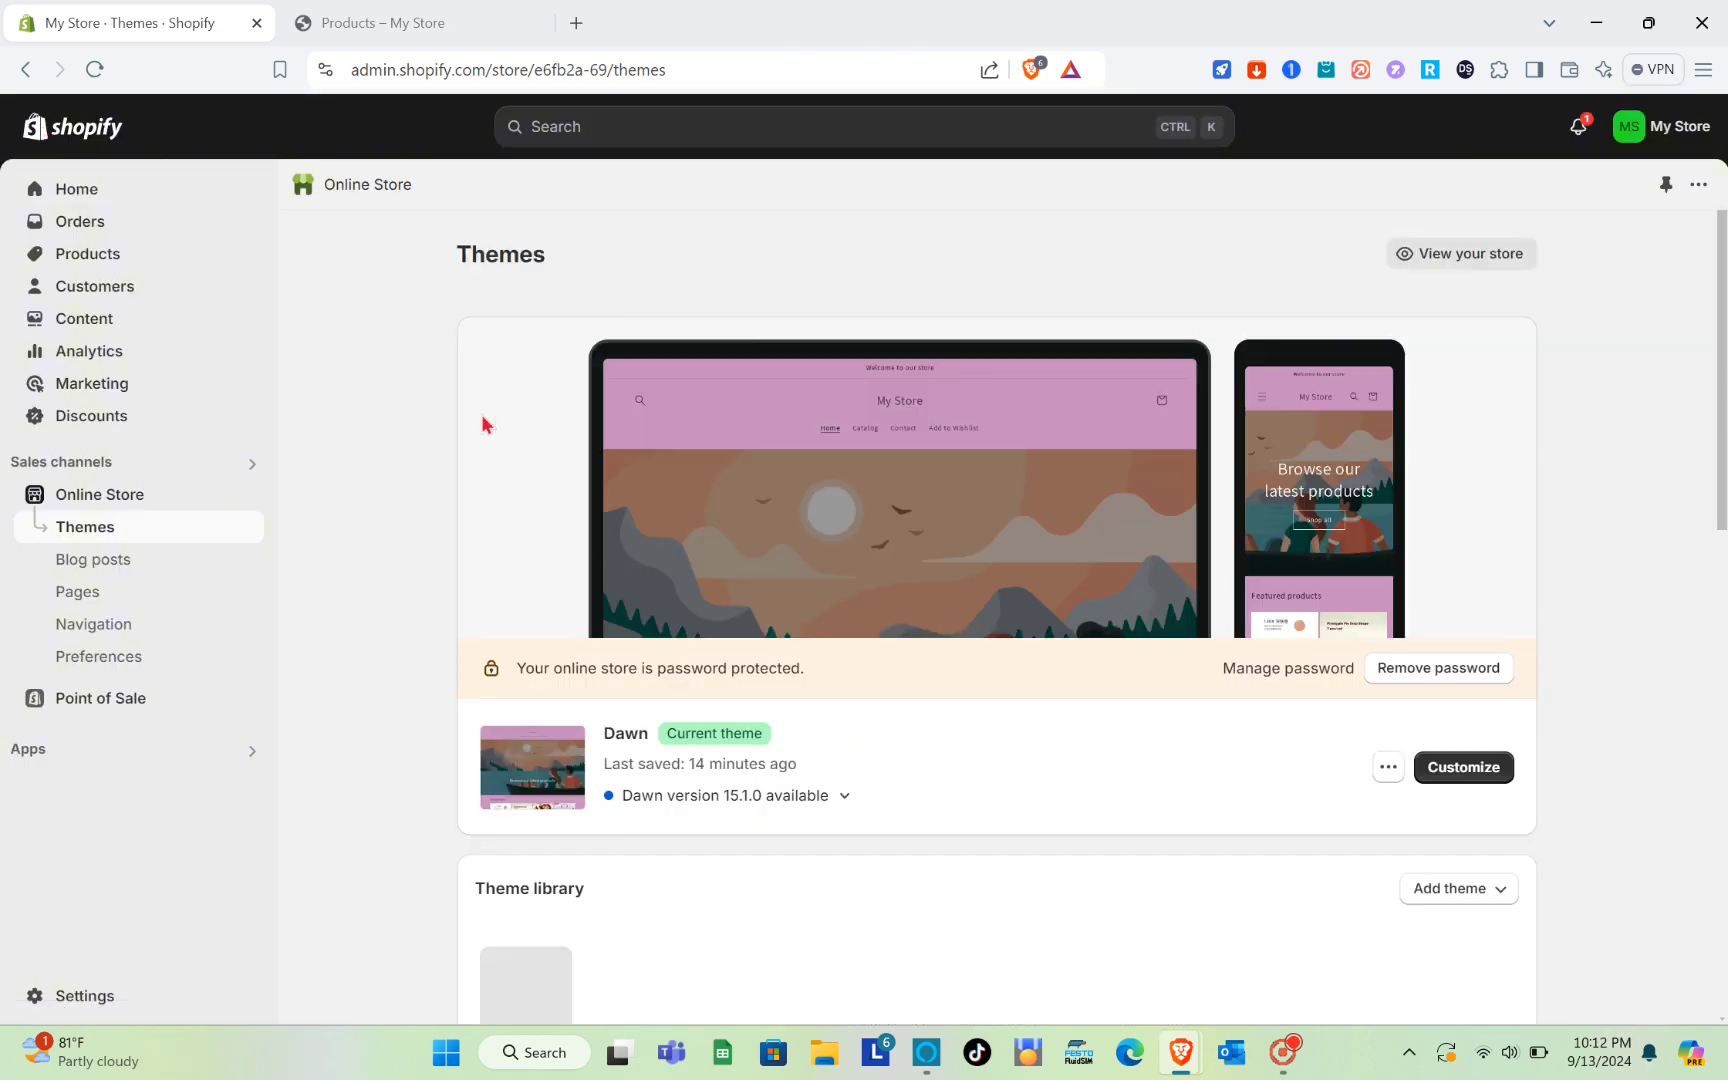
{"action": "scroll", "coordinate": [782, 822], "scroll_direction": "down", "scroll_amount": 2}
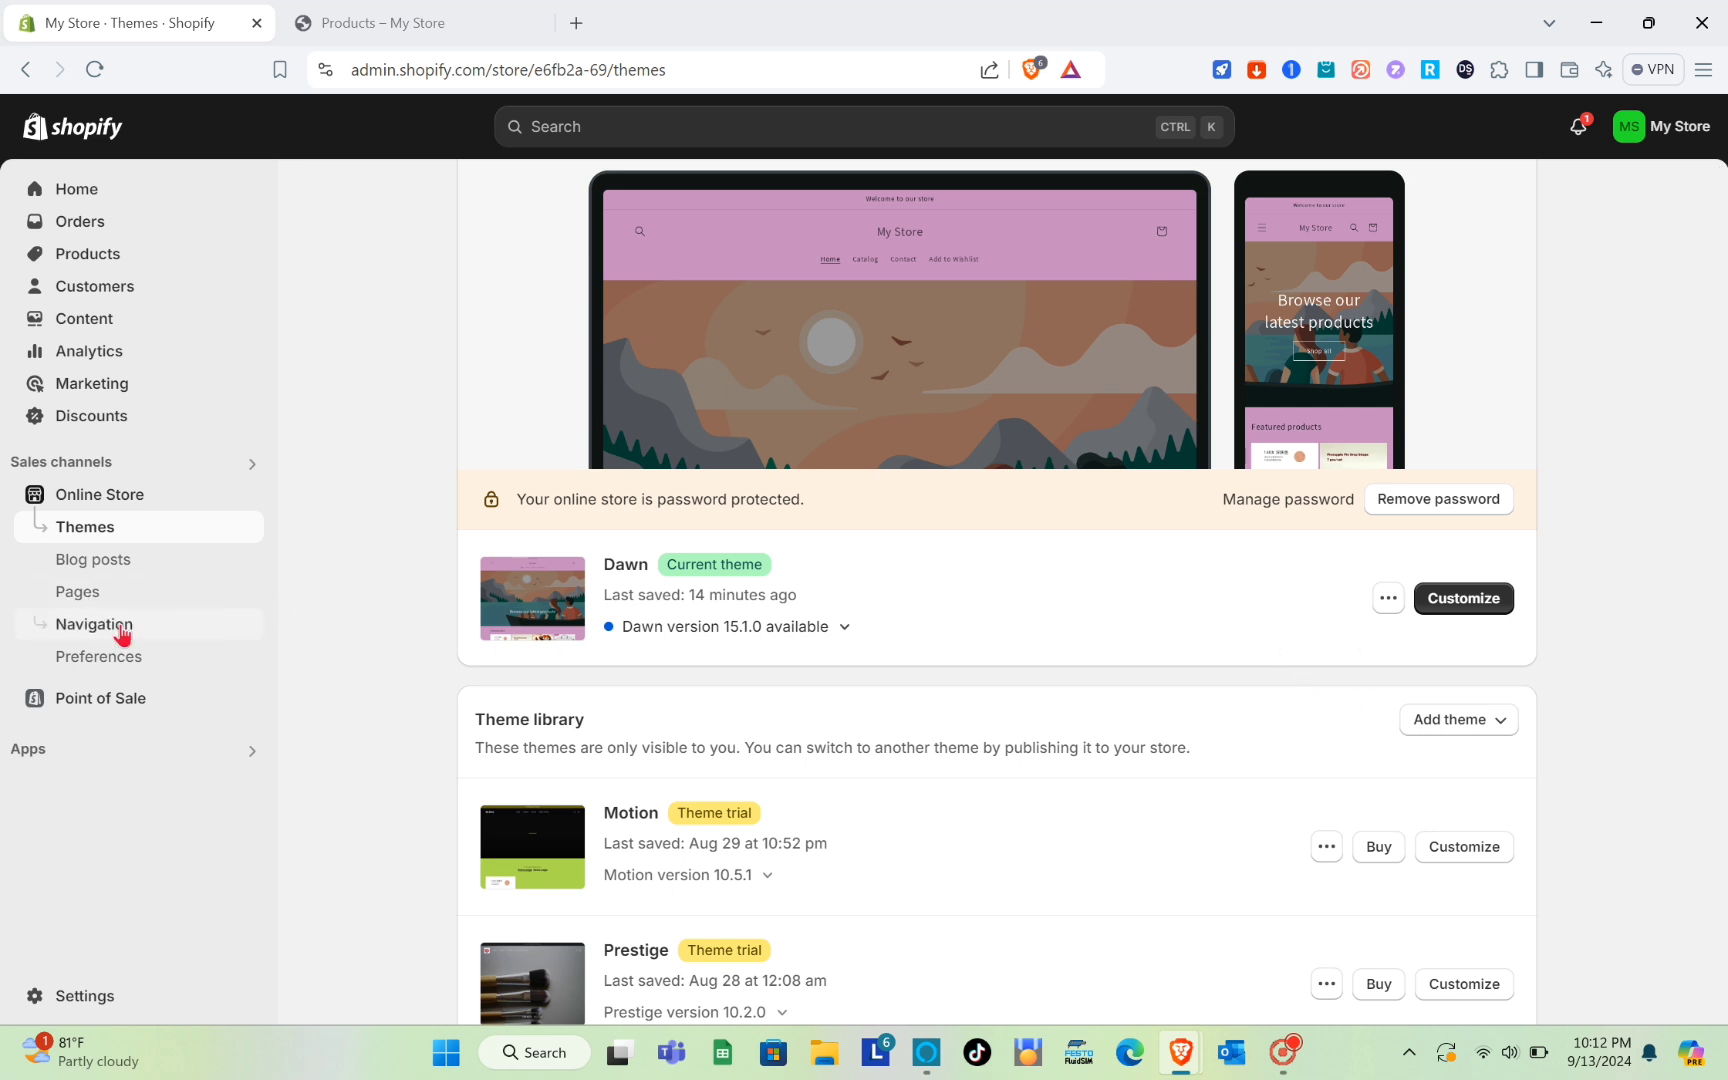
{"action": "left_click", "coordinate": [122, 630]}
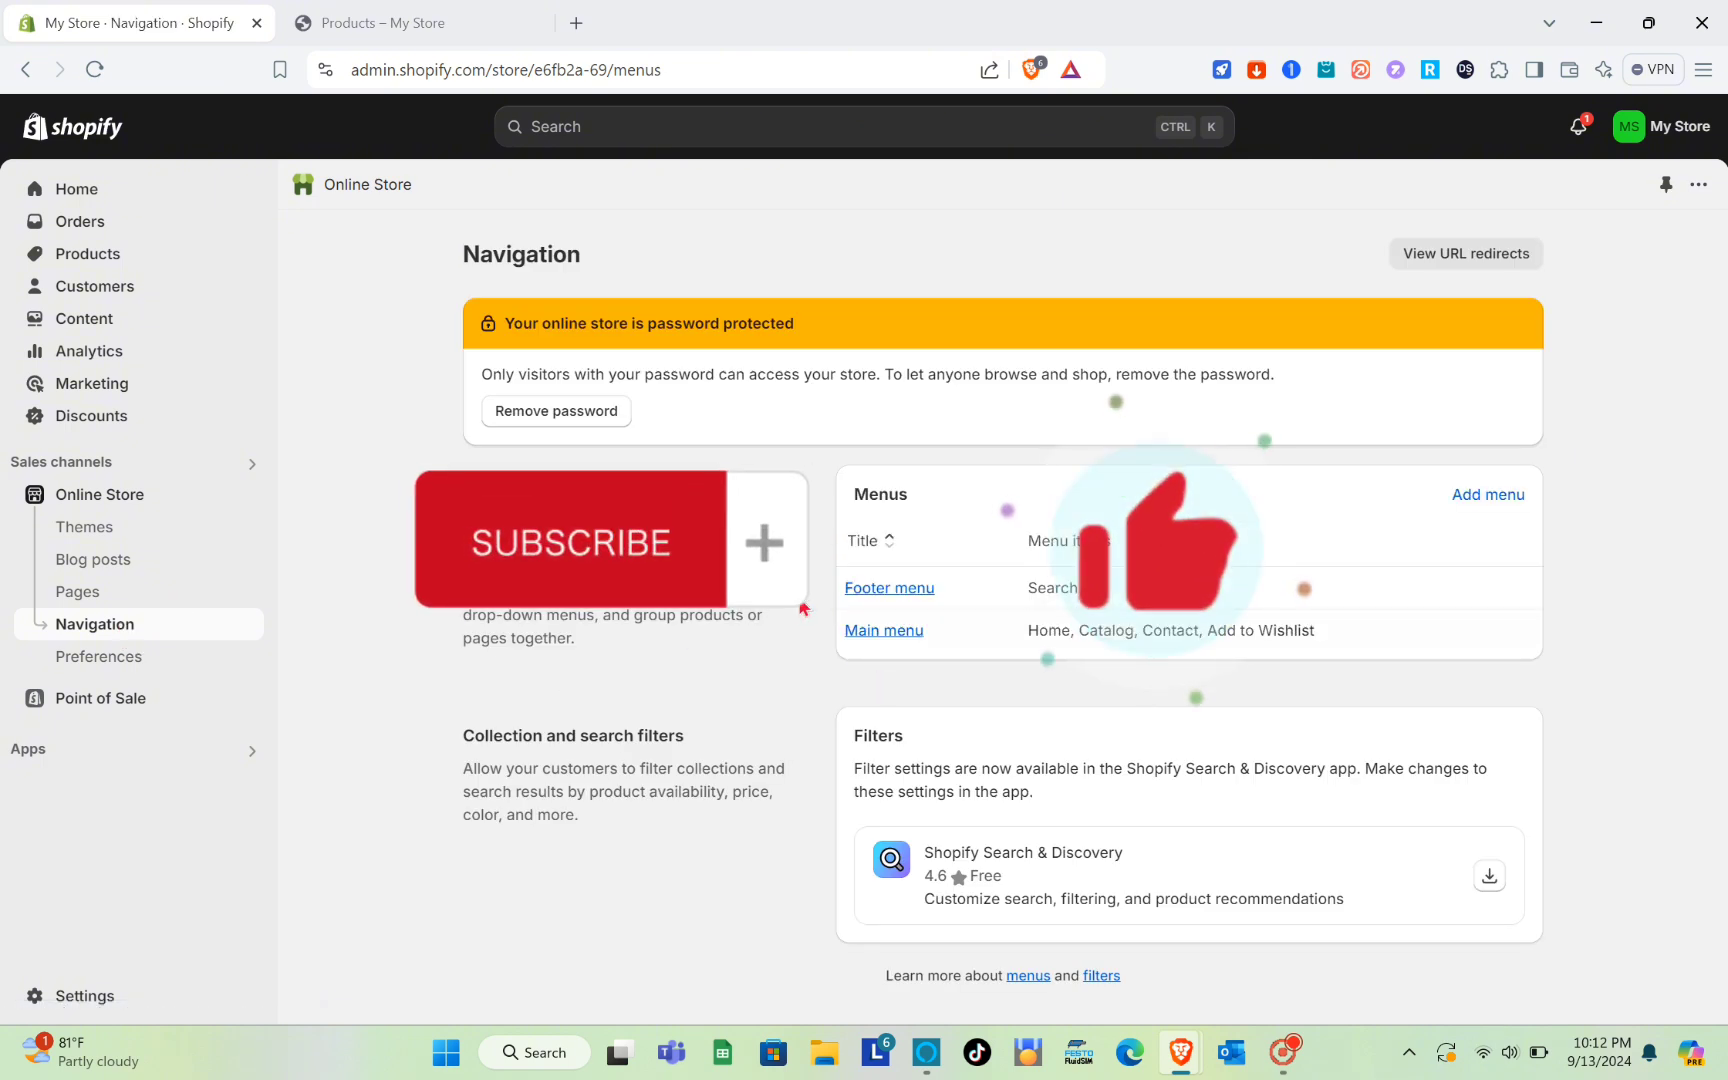
{"action": "left_click", "coordinate": [880, 630]}
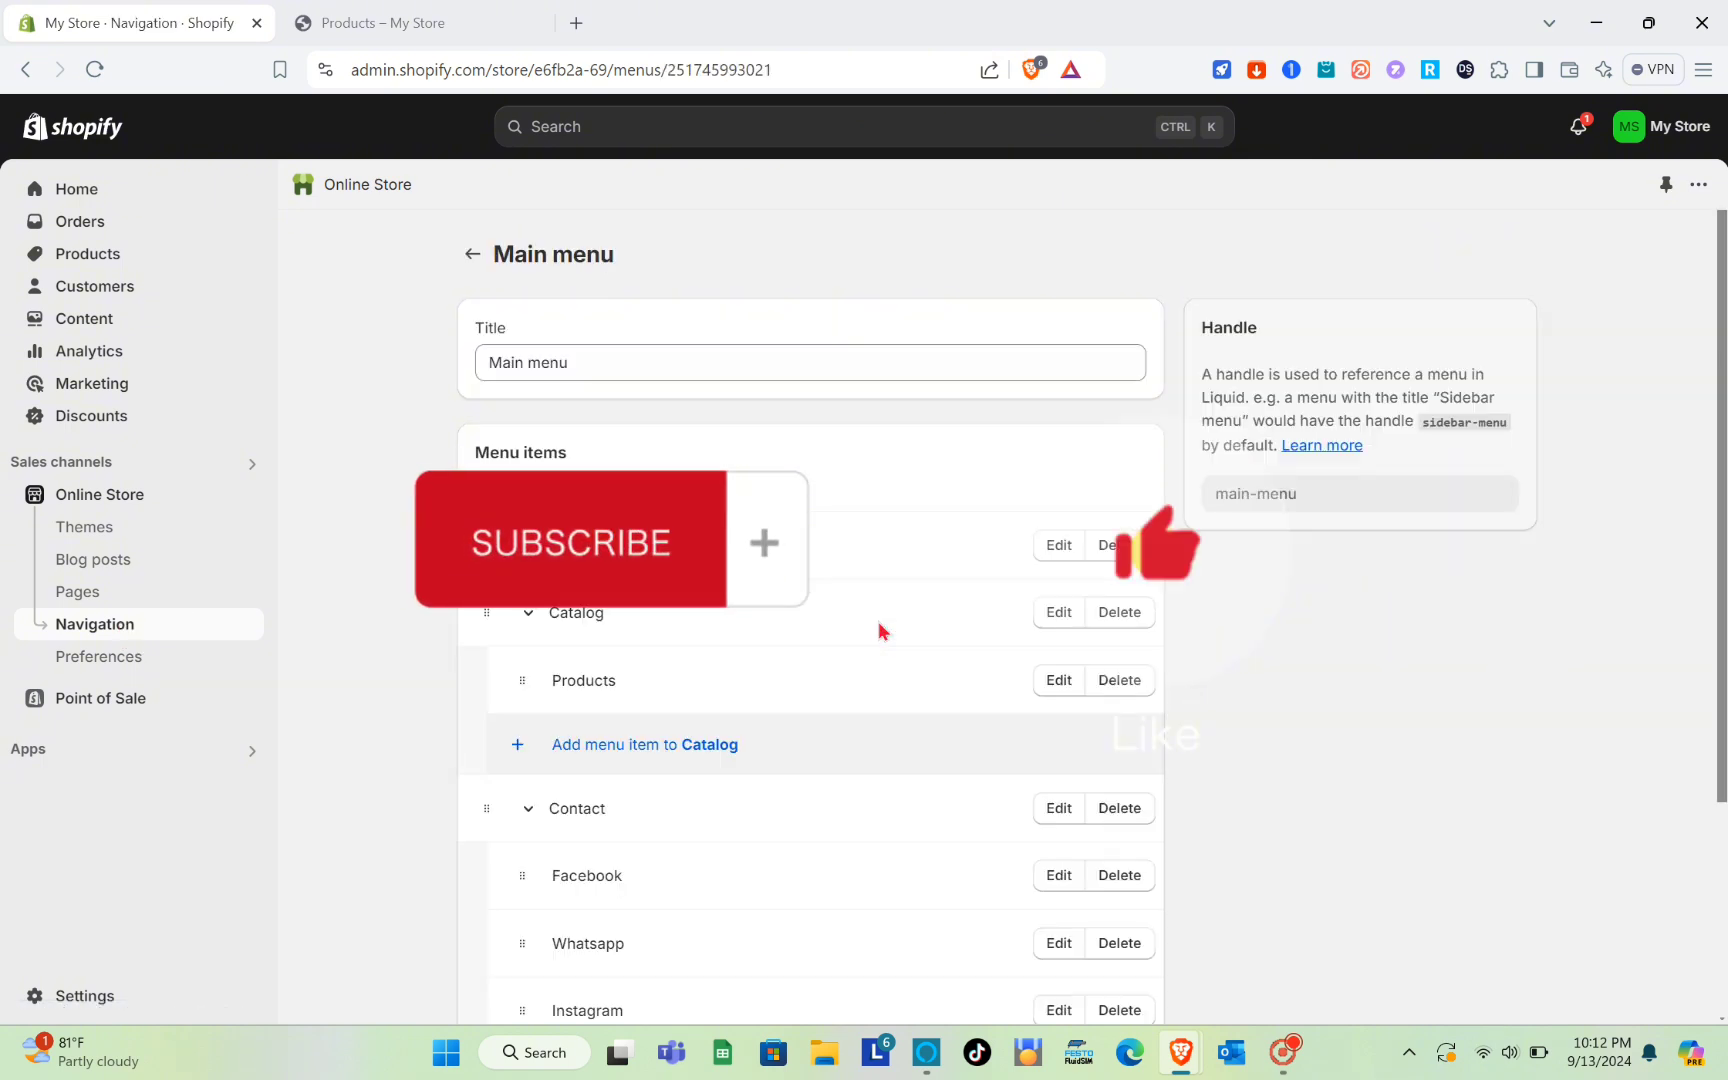